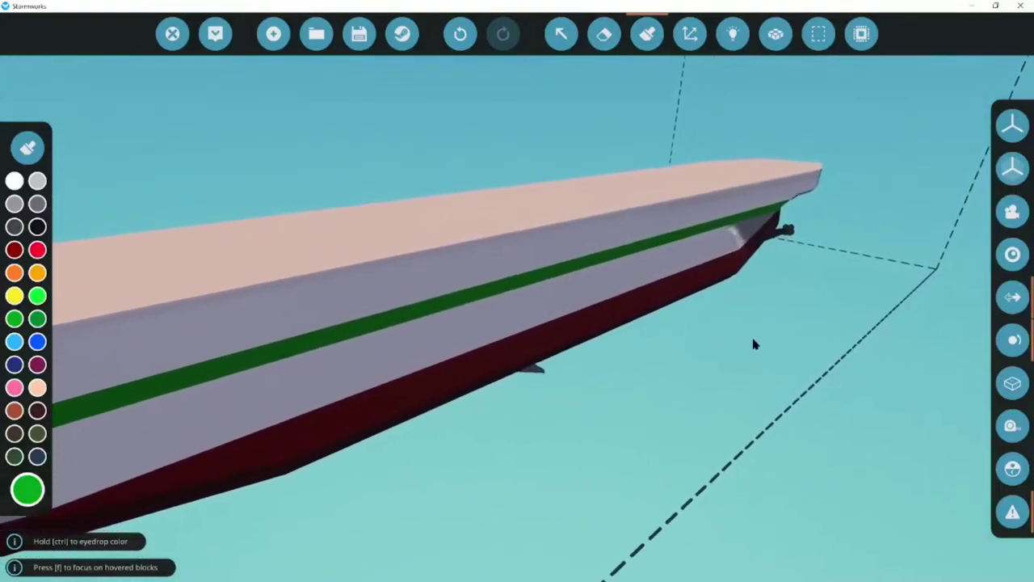
- Inspect the hull by flying around the bow, through the interior, and above the deck
key("q")
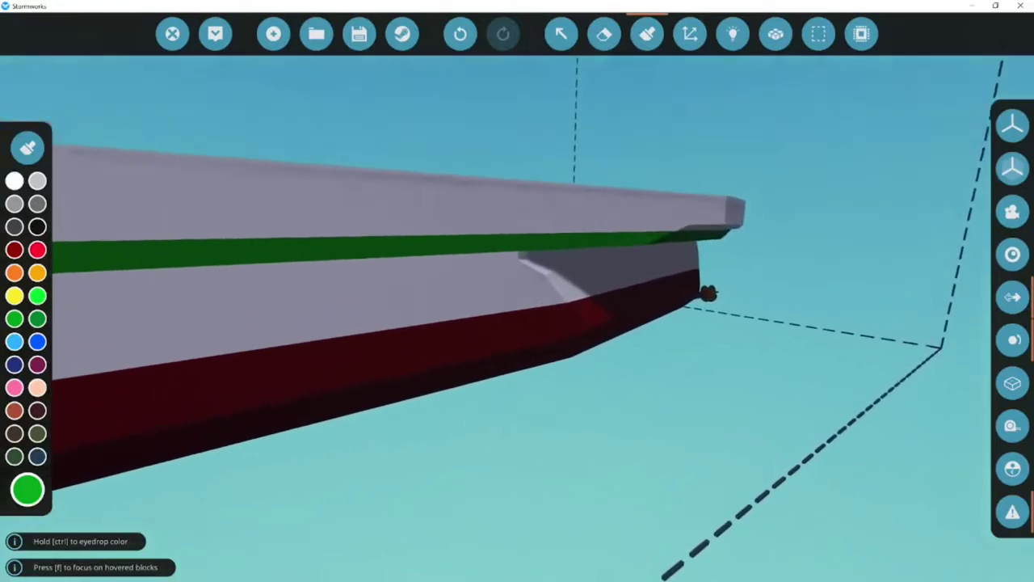
key("a")
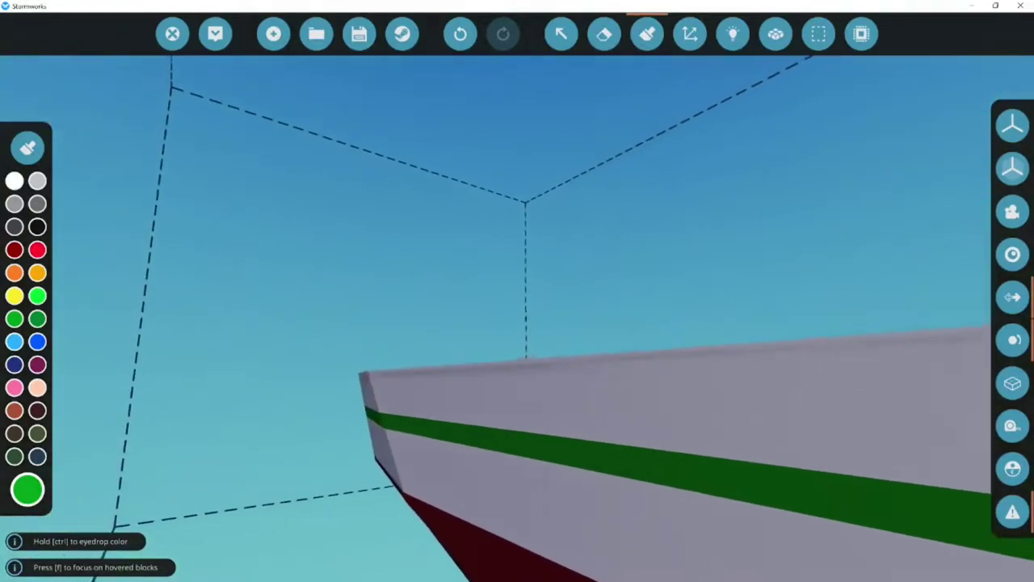
key("q")
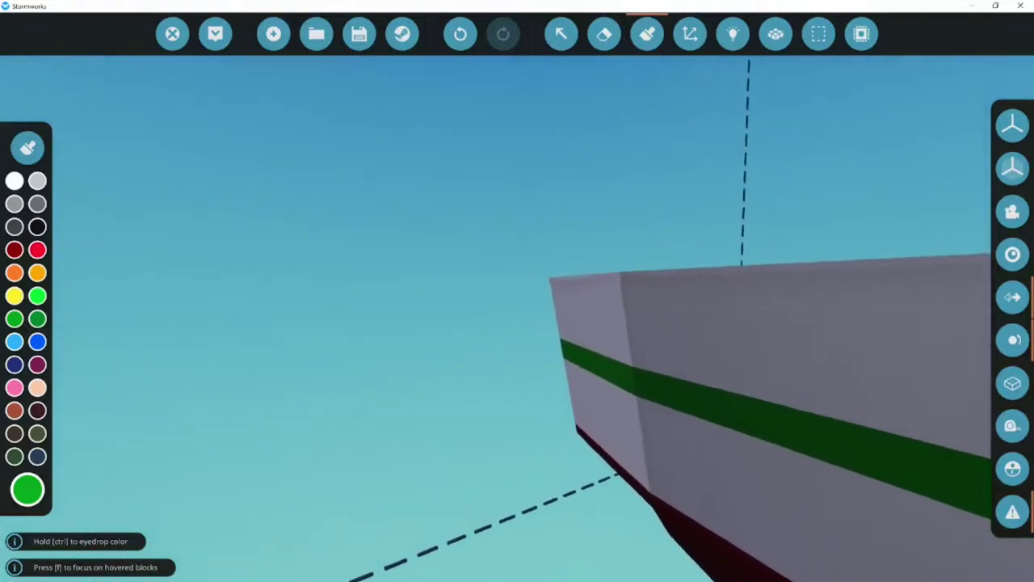
key("s")
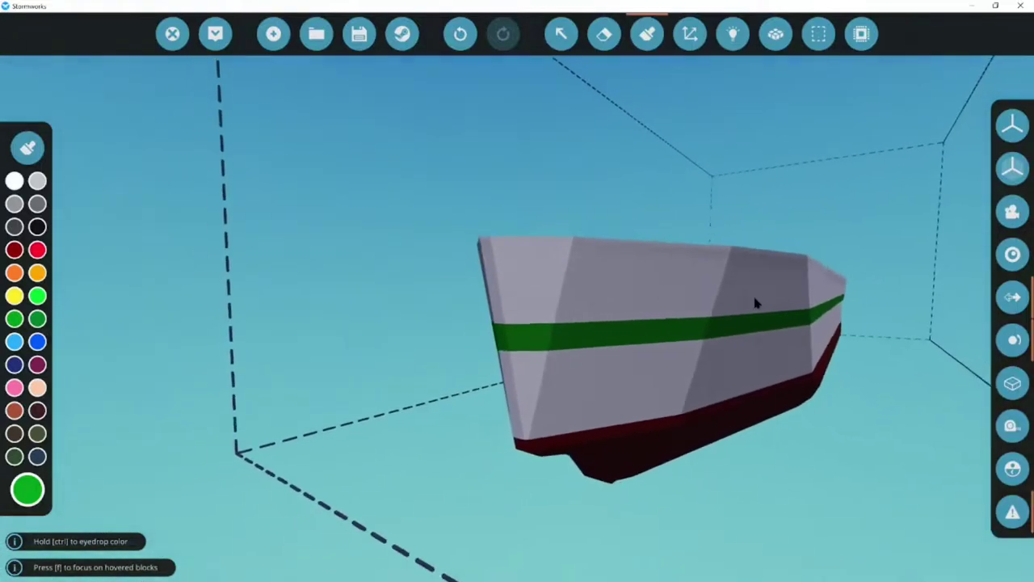
key("w")
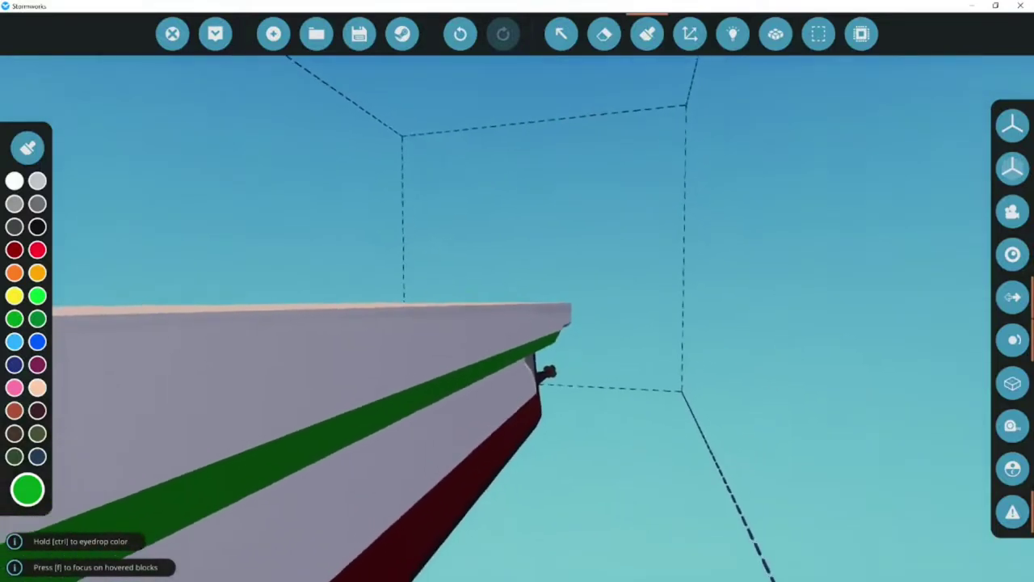
key("w")
key("s")
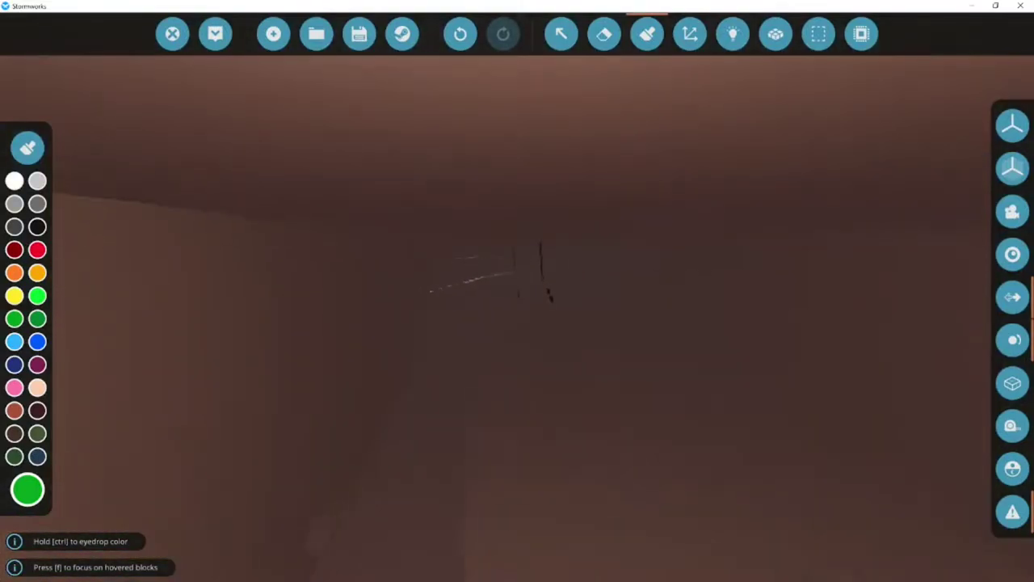
key("s")
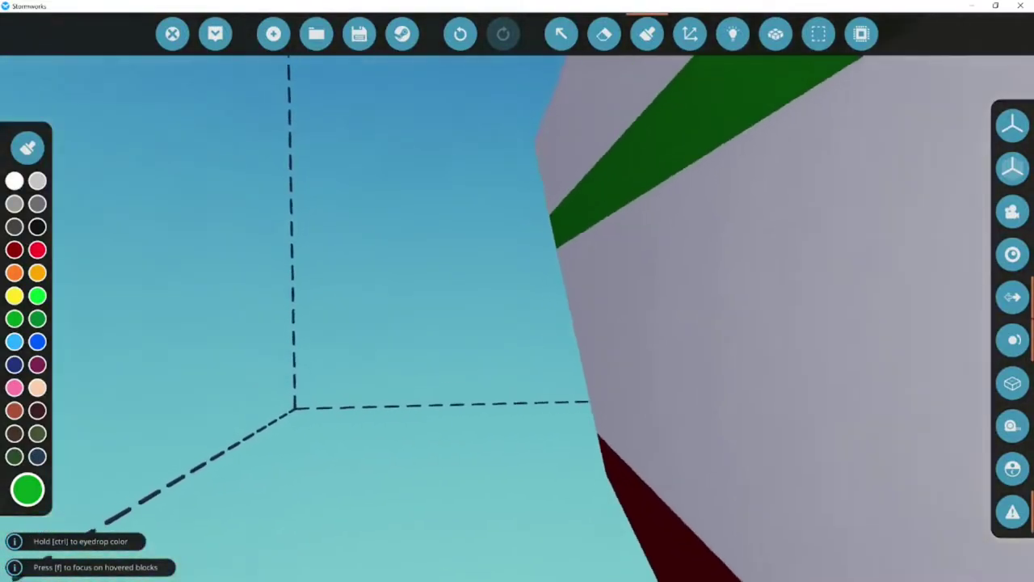
key("w")
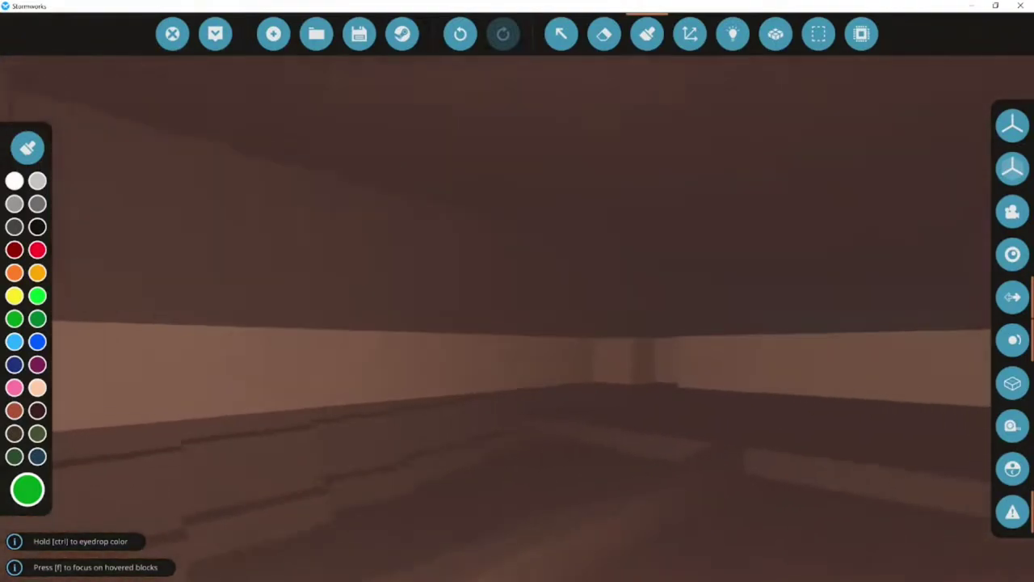
key("w")
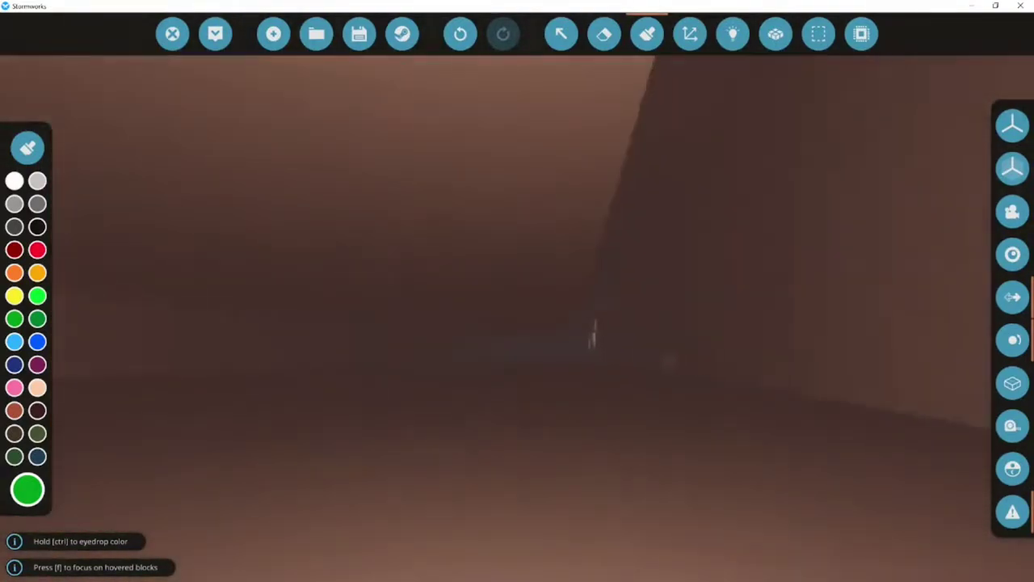
key("w")
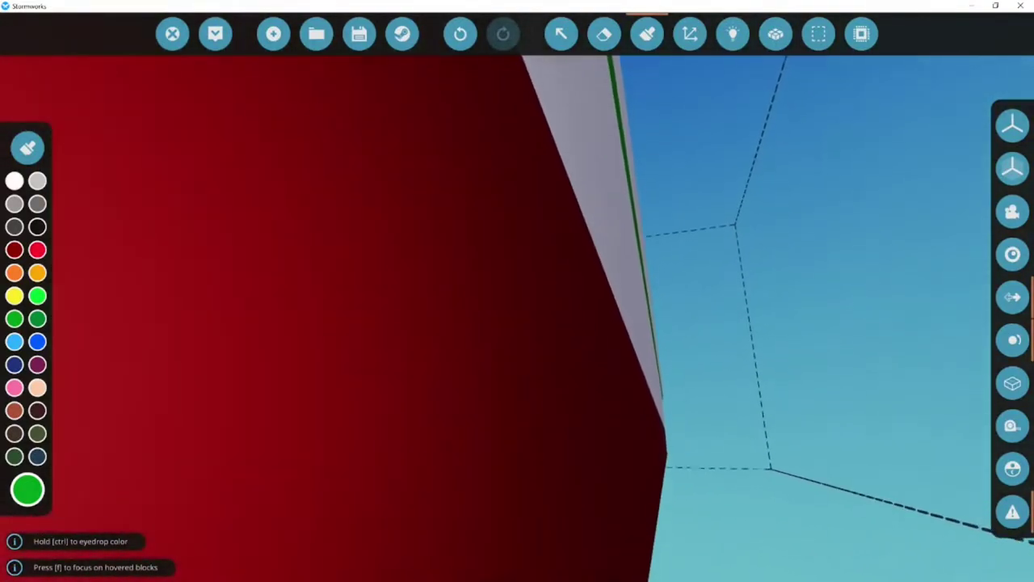
key("w")
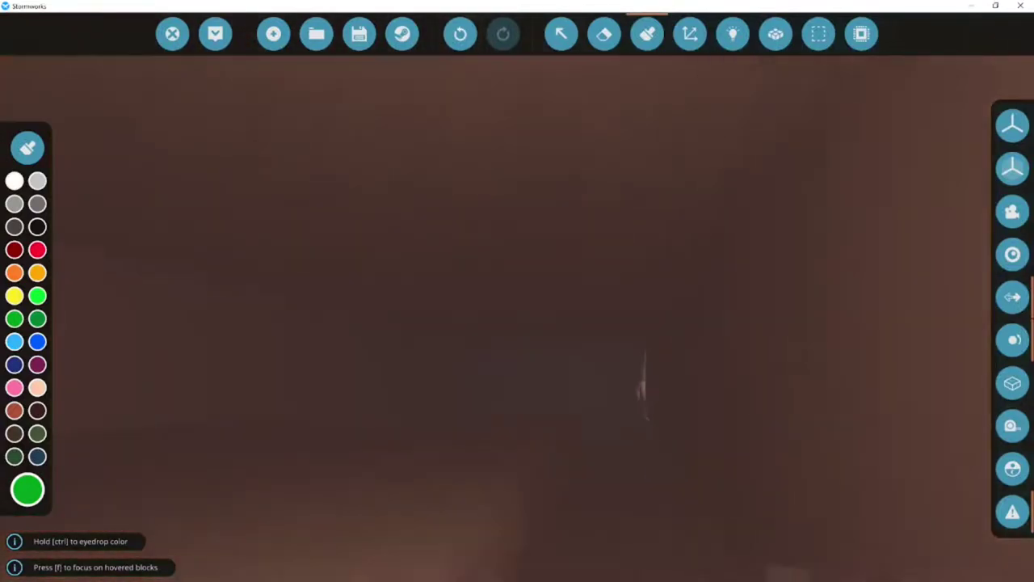
key("s")
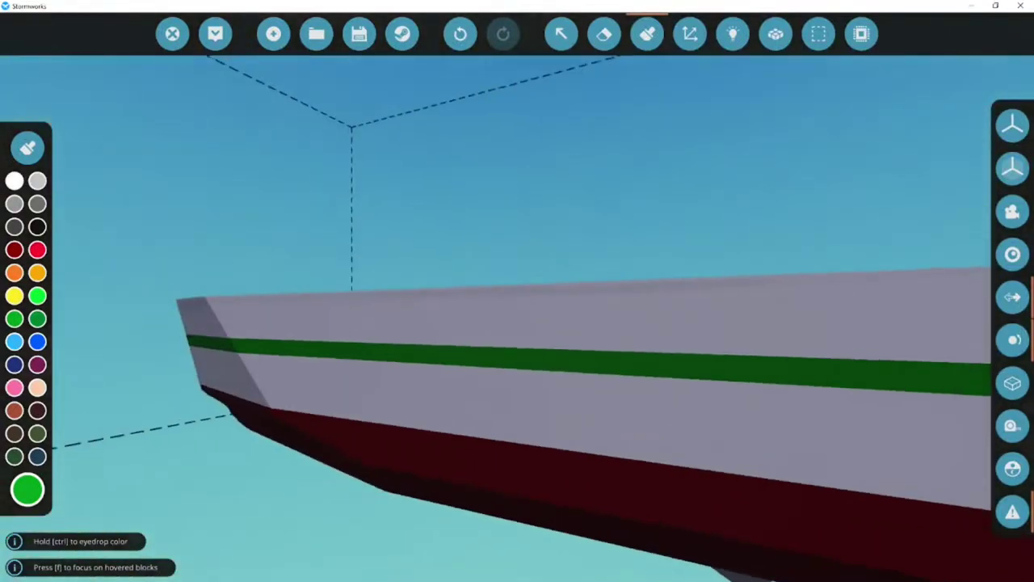
key("space")
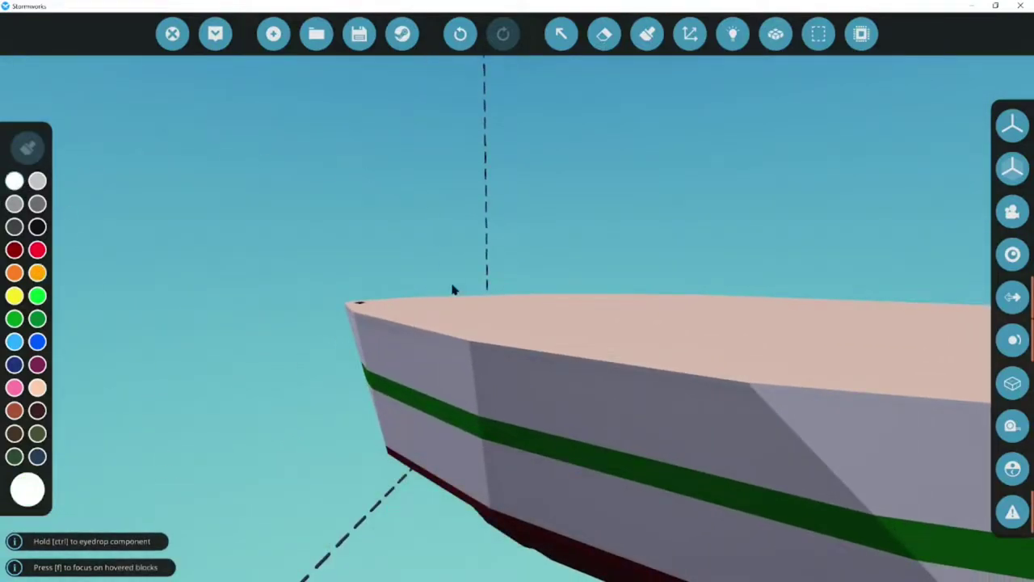
- Turn on mirrored symmetry building across the hull
key("f")
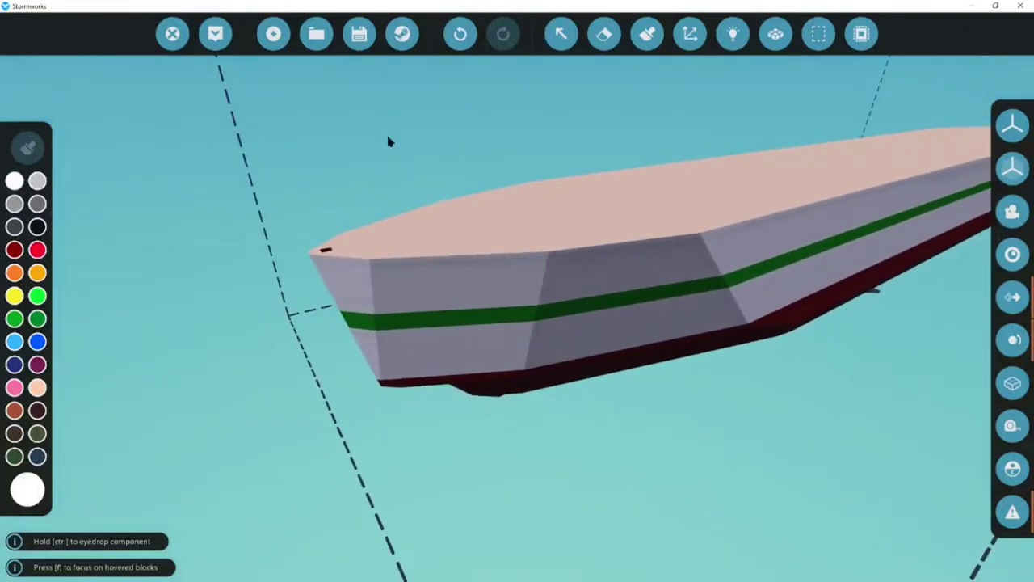
key("w")
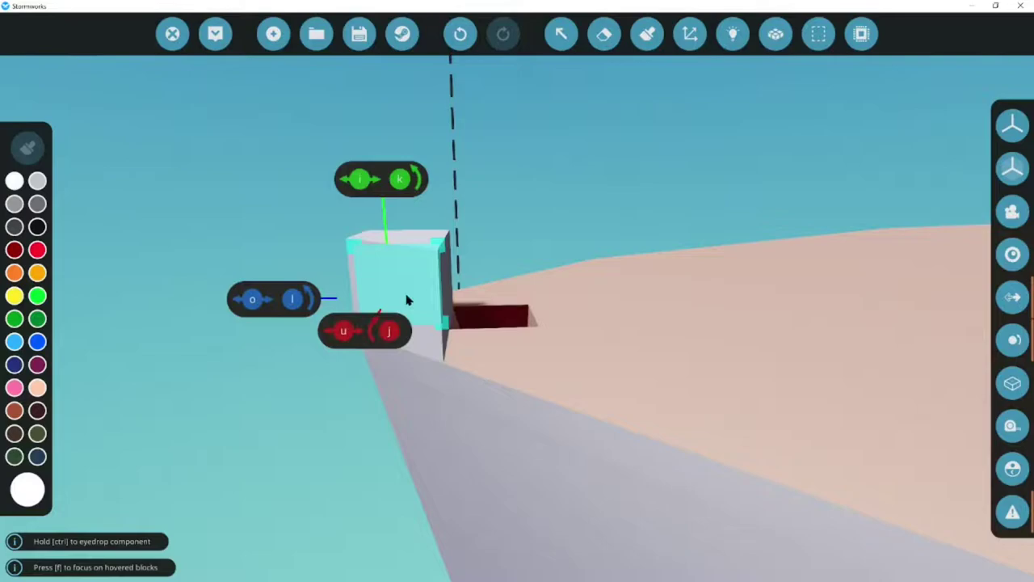
key("s")
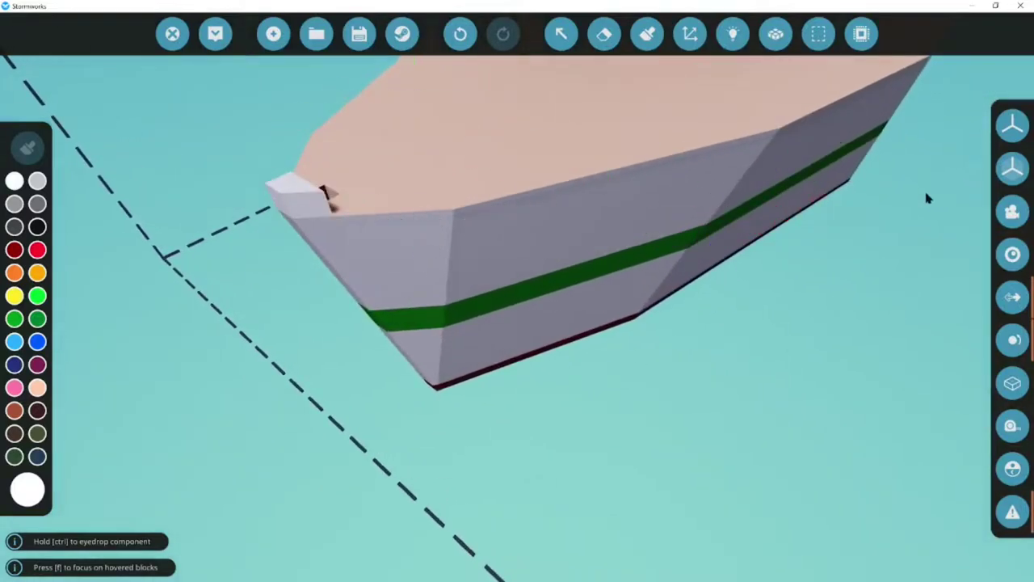
left_click(1012, 125)
left_click(828, 123)
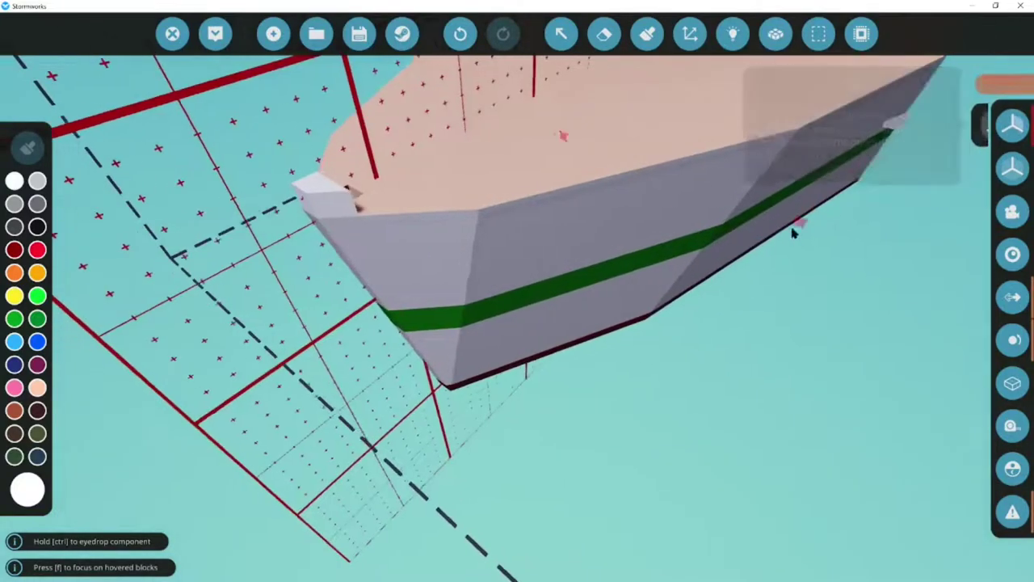
key("a")
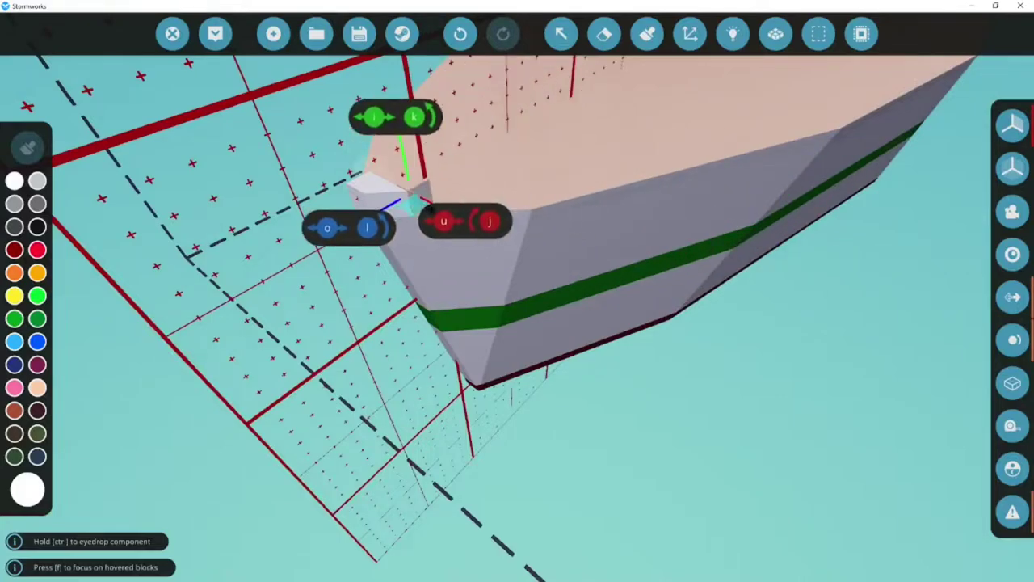
- Orbit below and around the curved bow to inspect the stepped deck edge
left_click_drag(905, 233, 905, 234)
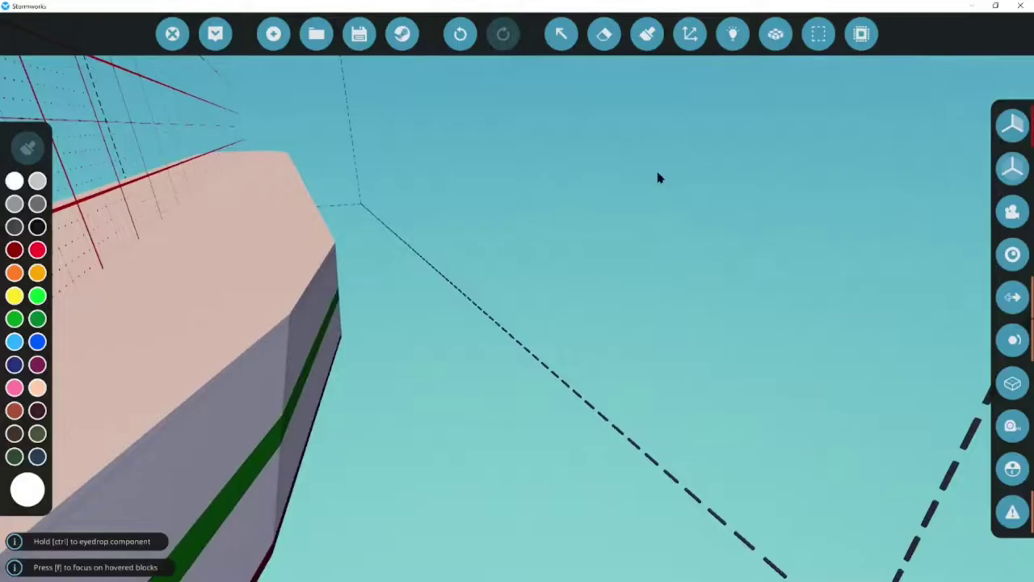
key("f")
key("s")
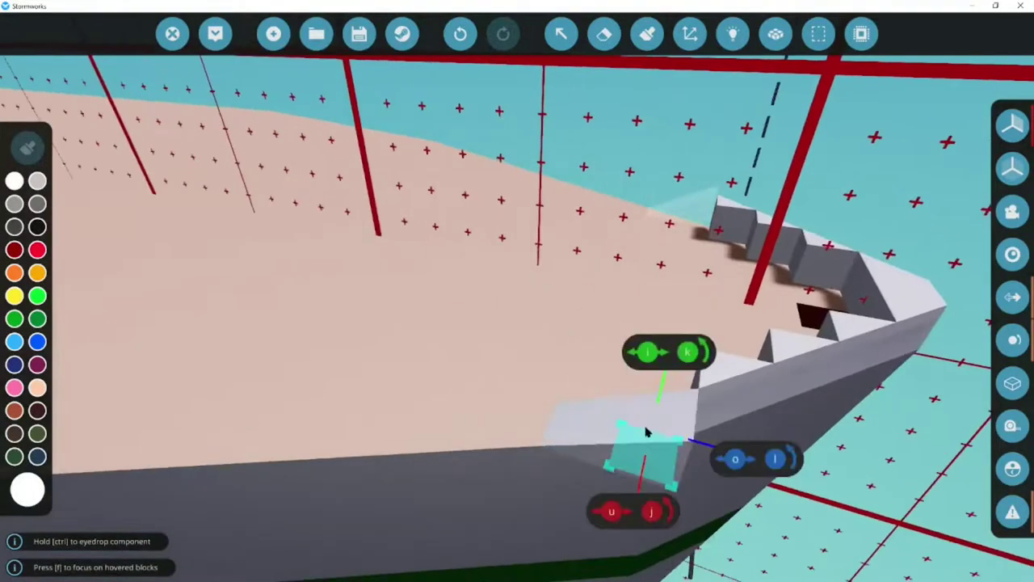
key("s")
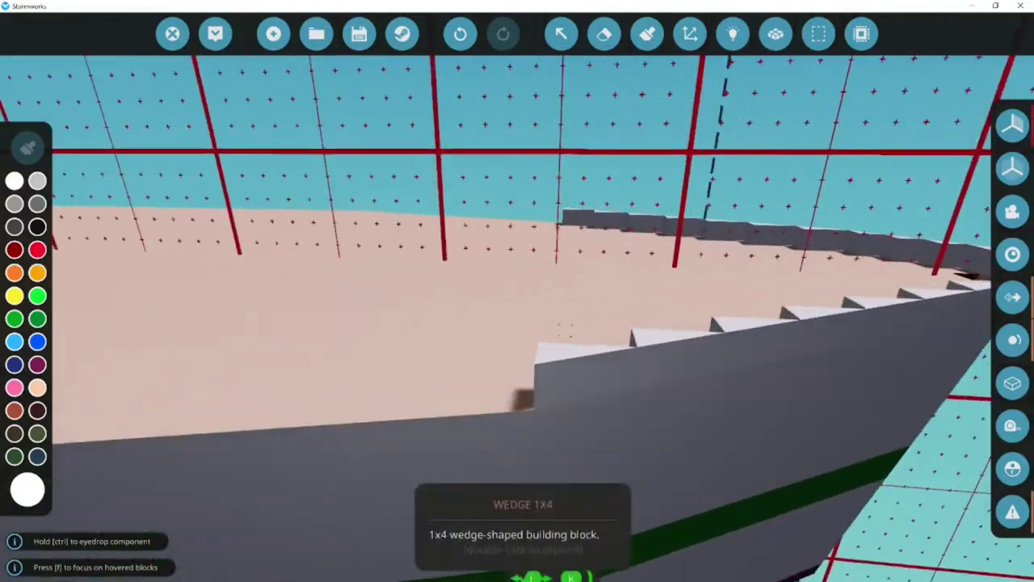
key("s")
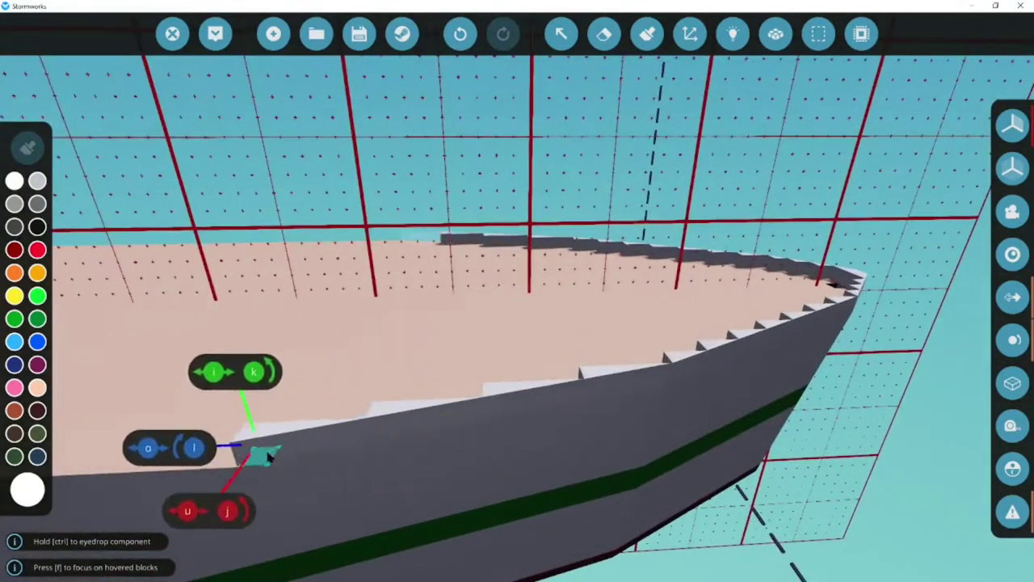
key("w")
key("s")
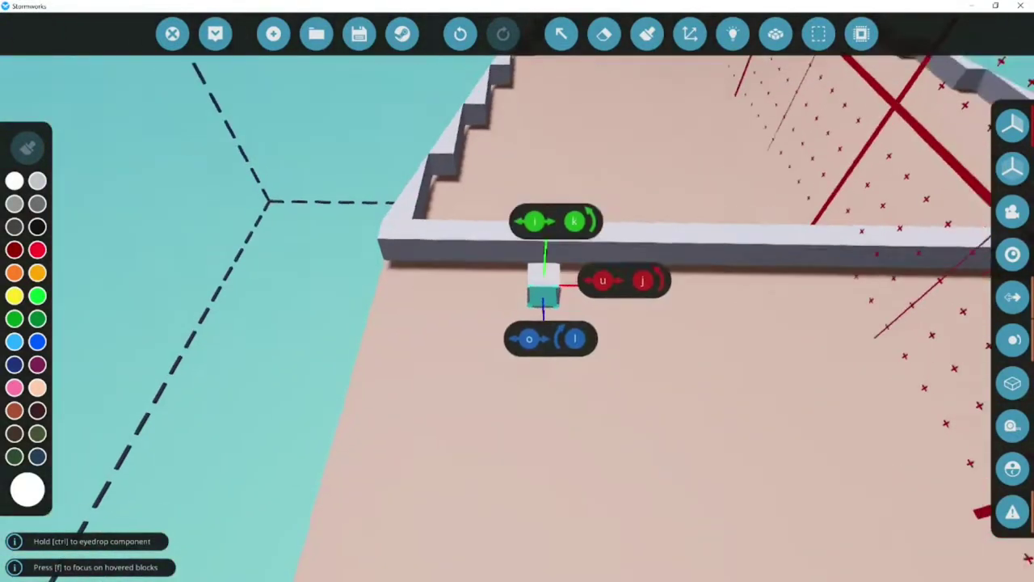
- Look down on the deck's stepped outline and line the view up along the hull side
key("s")
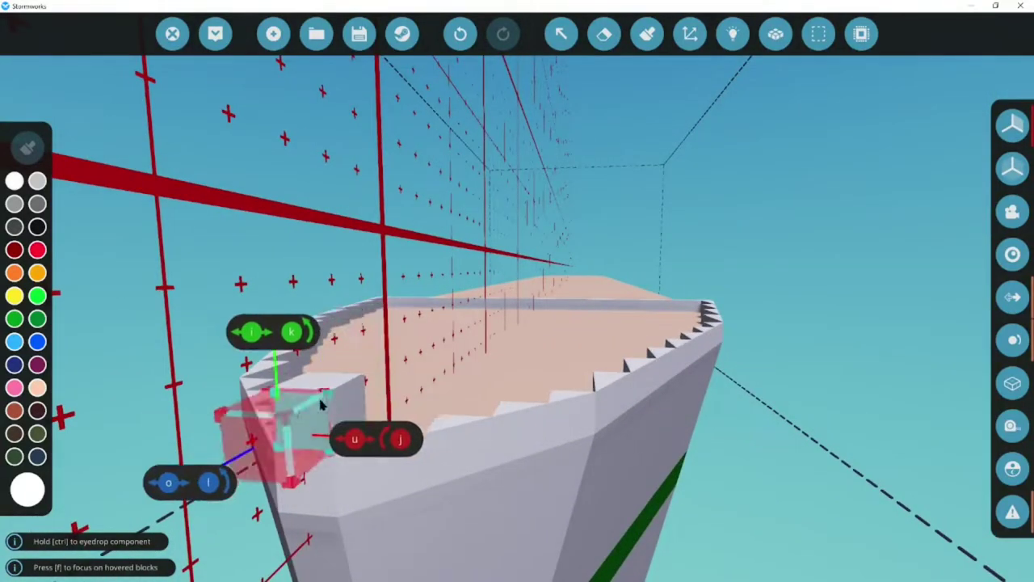
key("s")
key("w")
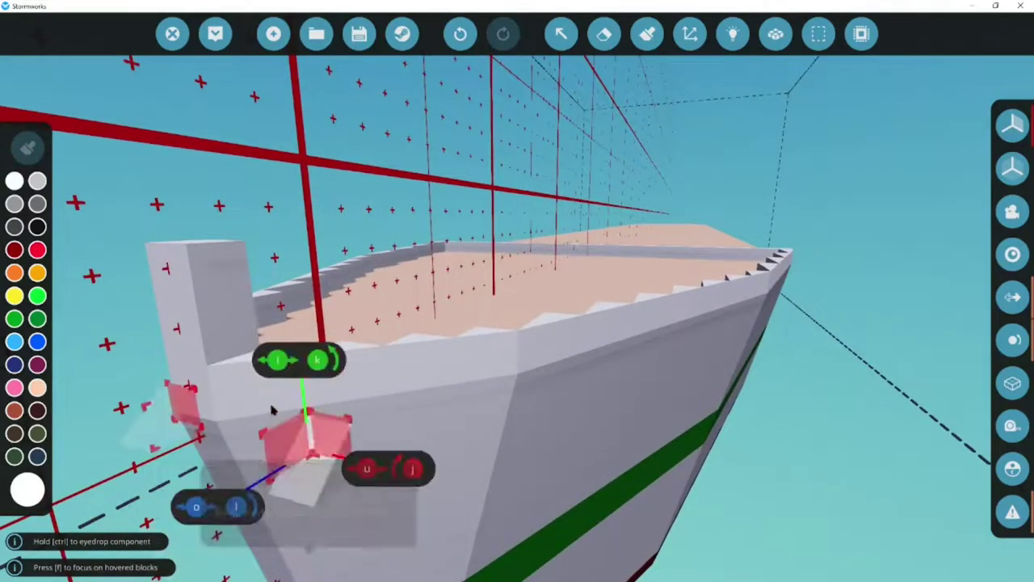
key("e")
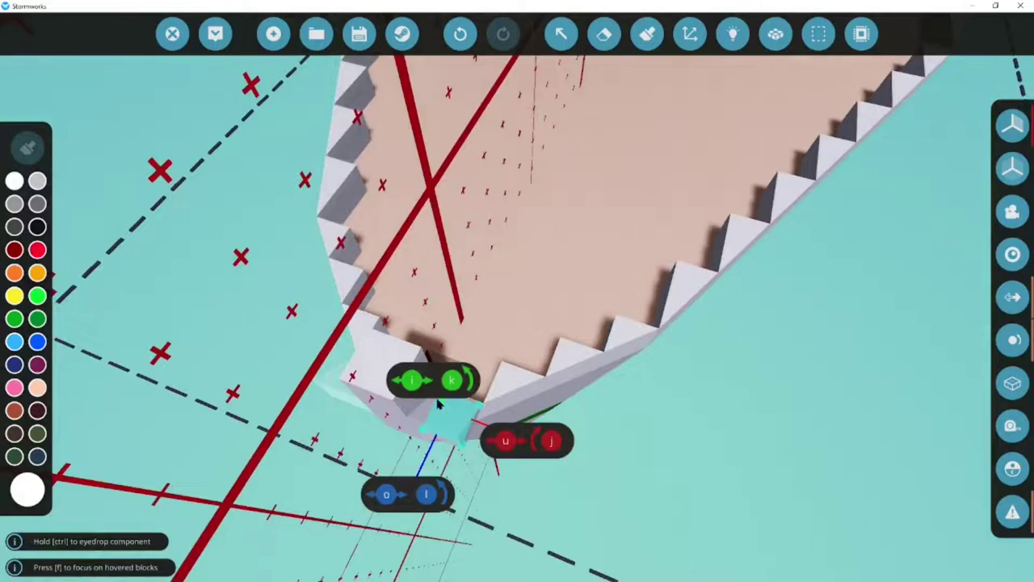
key("q")
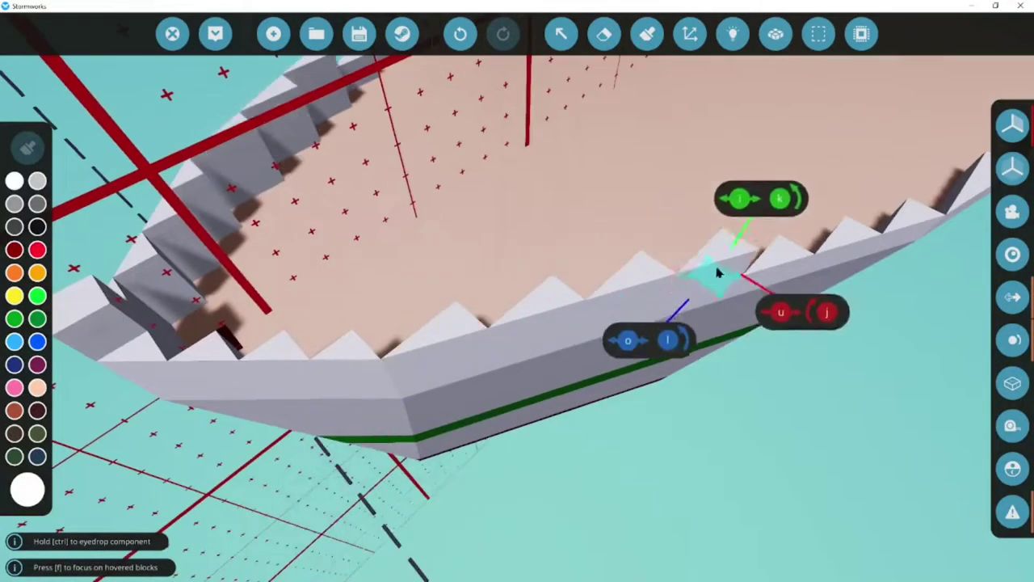
key("f")
key("f")
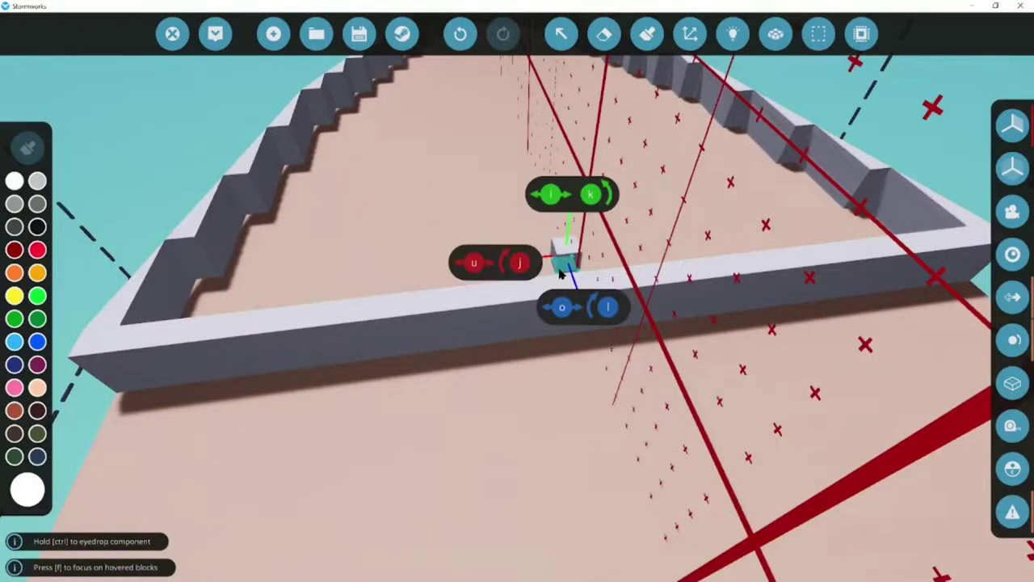
right_click(559, 273)
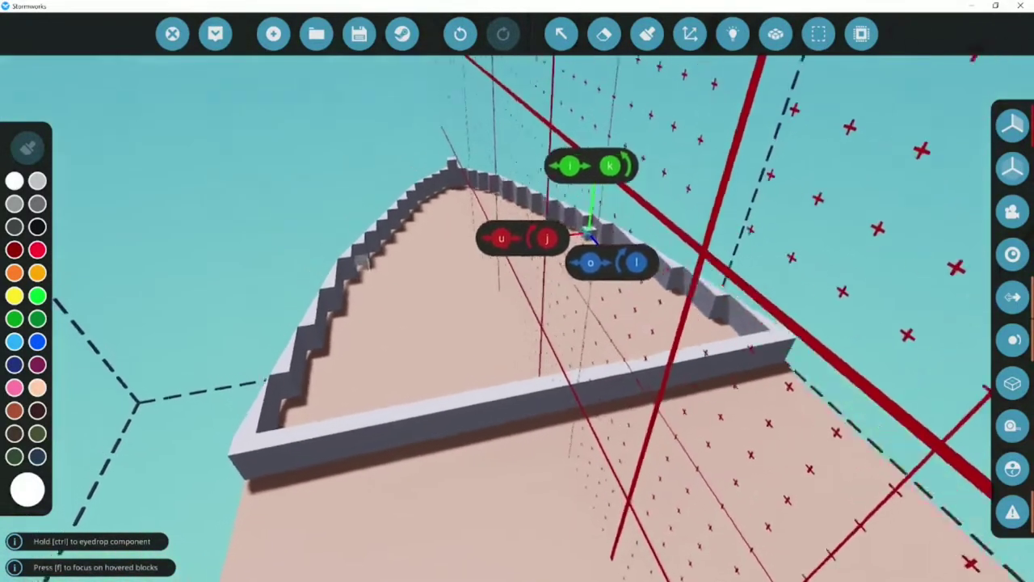
- Save the ship over the existing vehicle file and confirm the overwrite
key("f")
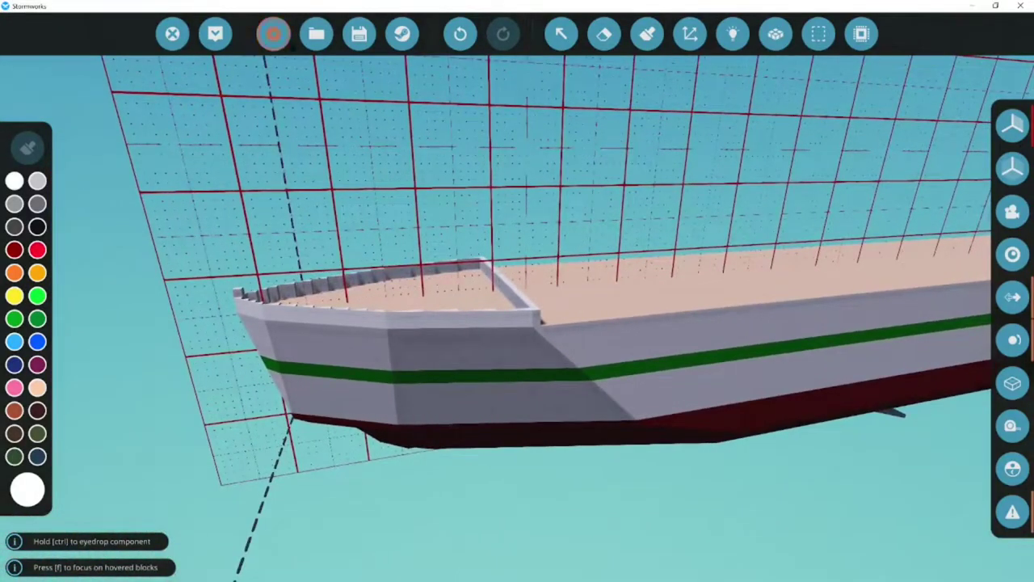
left_click(358, 33)
left_click(529, 468)
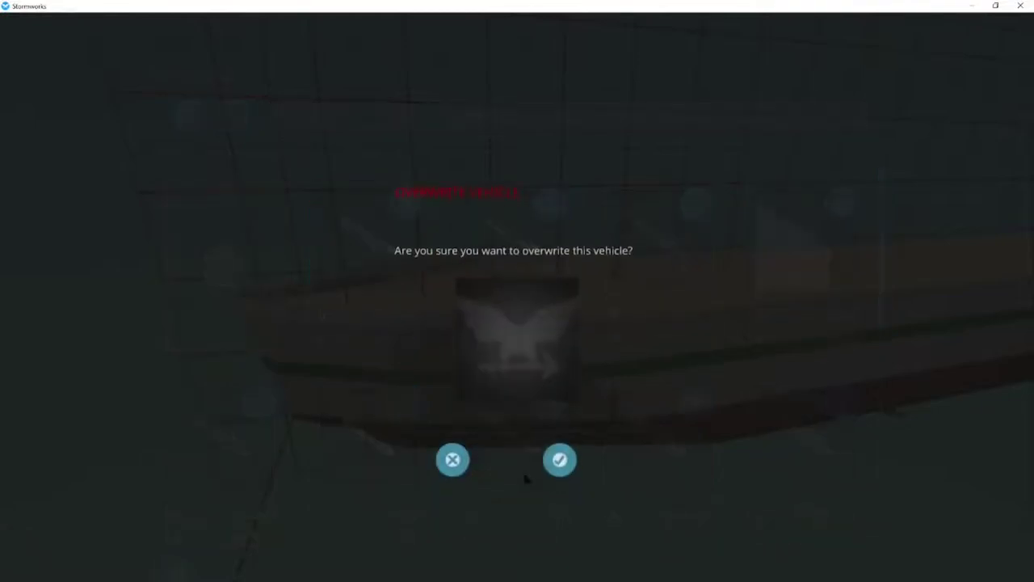
left_click(534, 494)
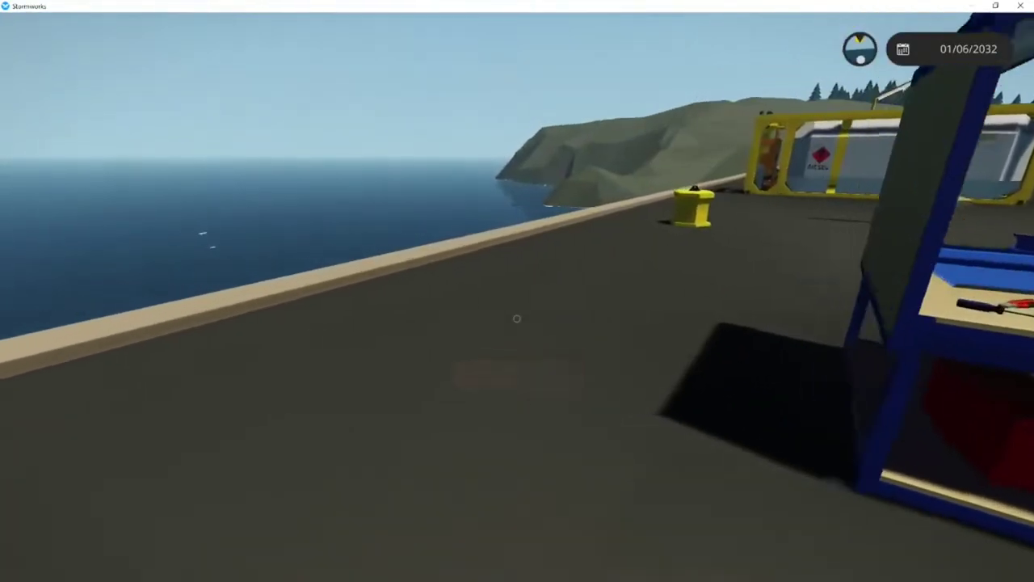
- Walk to the railing to look over the moored ship, then return to the workbench
key("w")
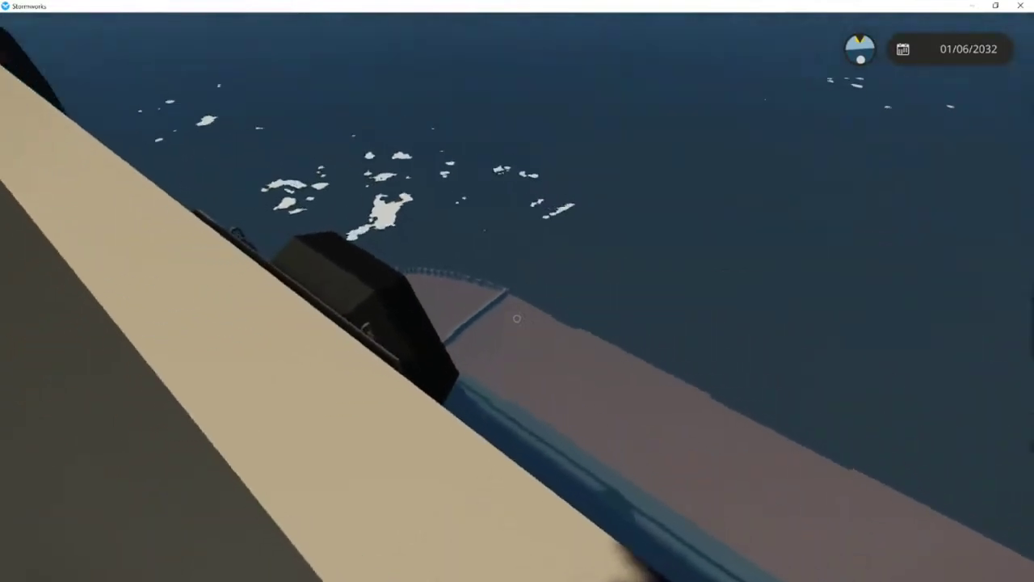
key("w")
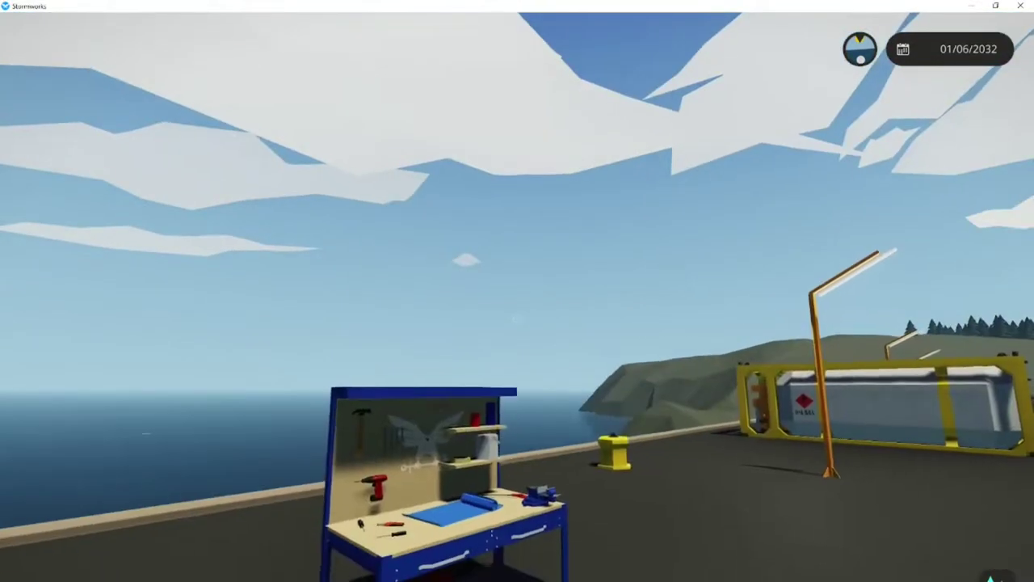
key("w")
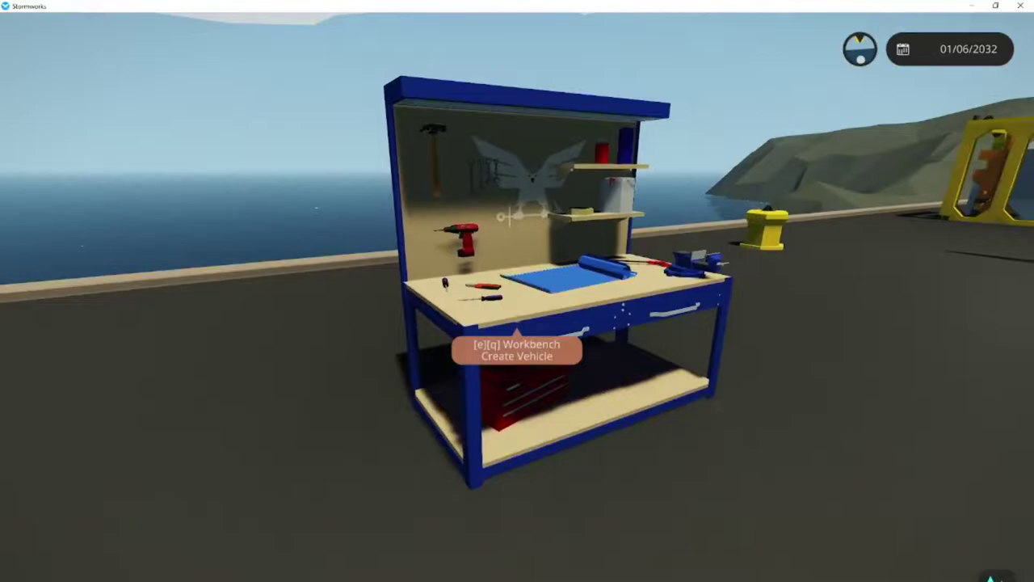
- Open the vehicle editor and close the saved-vehicles list without loading anything
key("e")
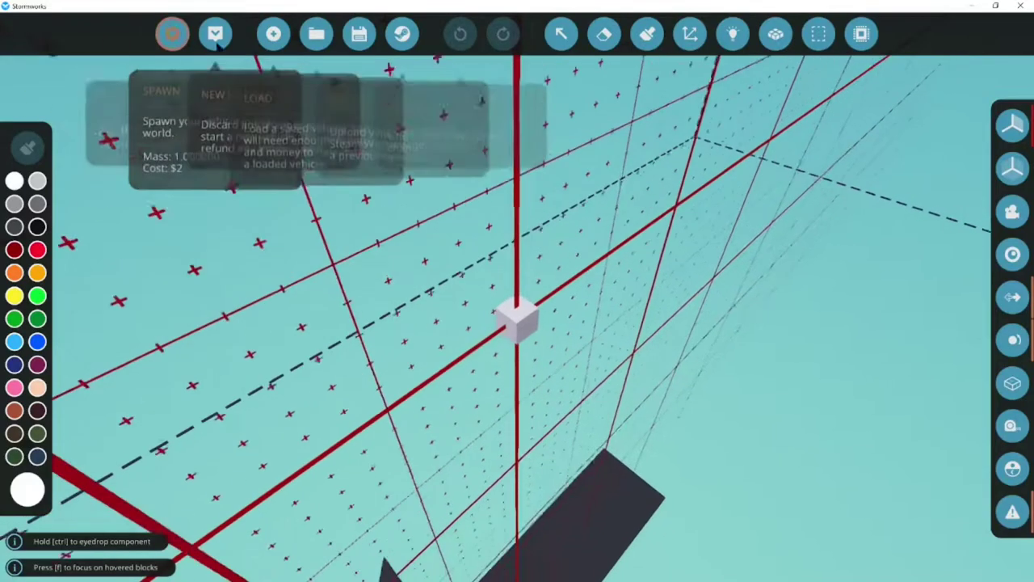
left_click(316, 33)
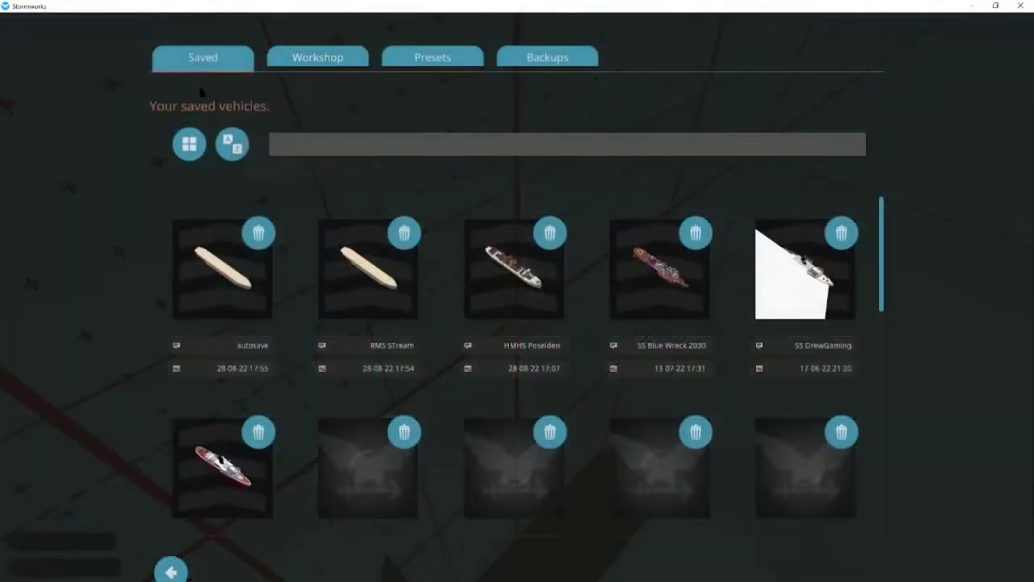
left_click(164, 573)
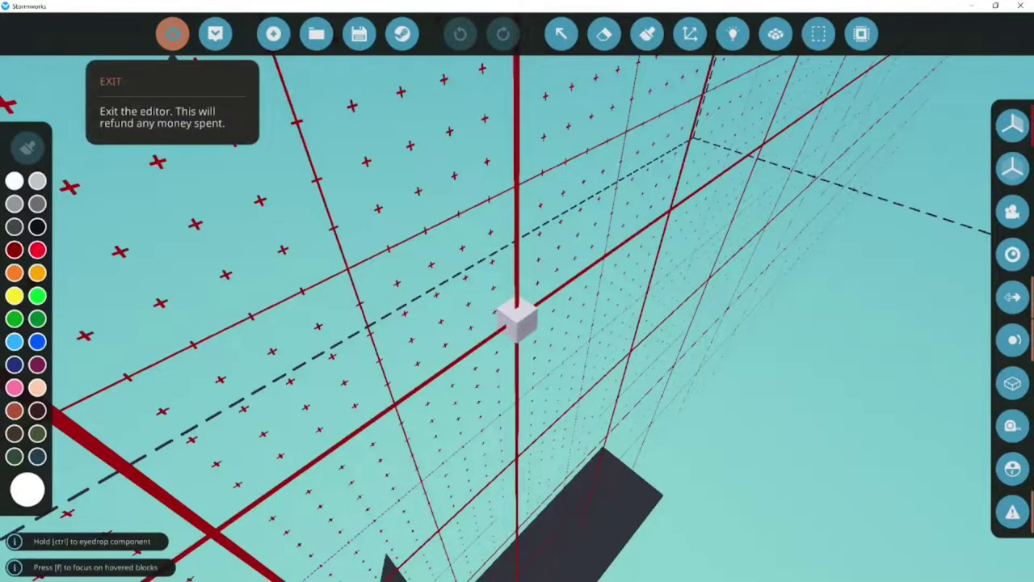
- Place grey blocks into the remaining bow wall gap
left_click(172, 33)
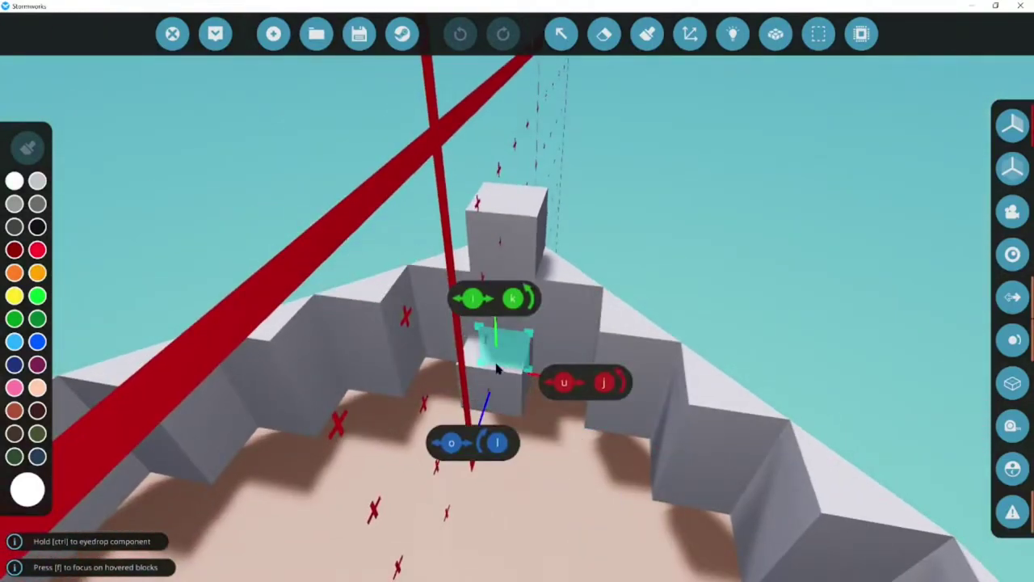
left_click(497, 367)
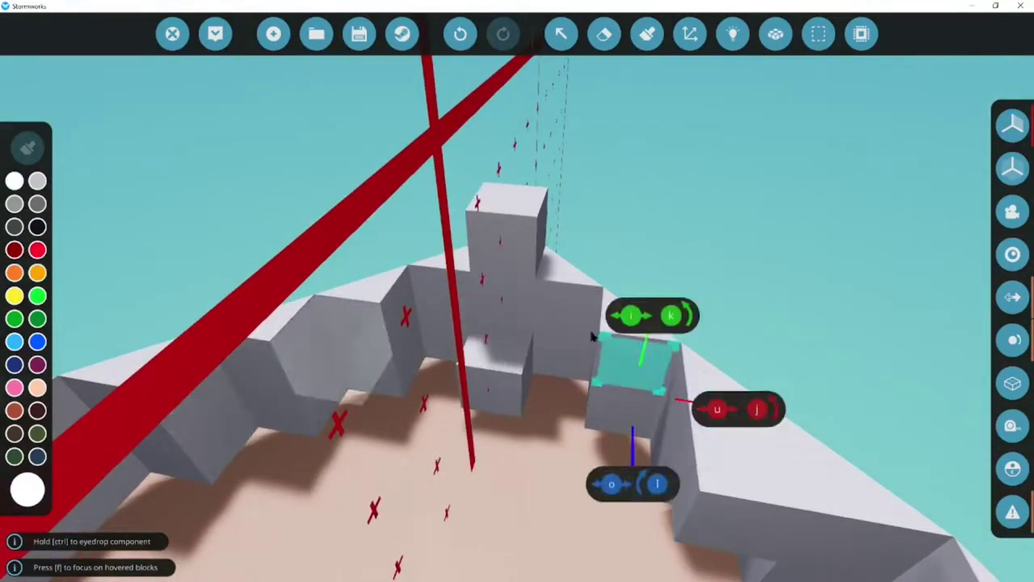
left_click(428, 388)
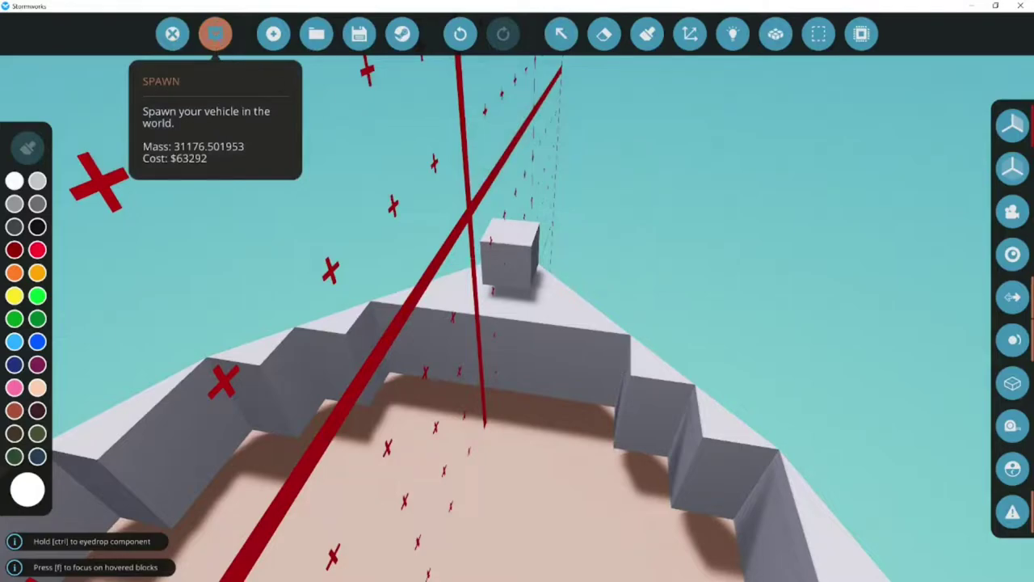
left_click(215, 33)
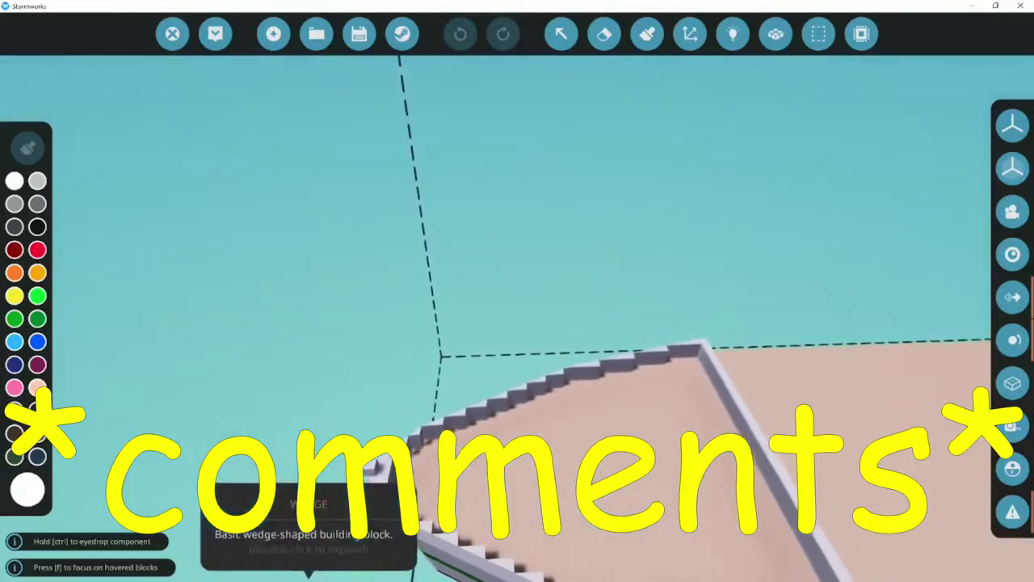
- Fill the first hull wall notches with wedges, removing one misplaced block
key("w")
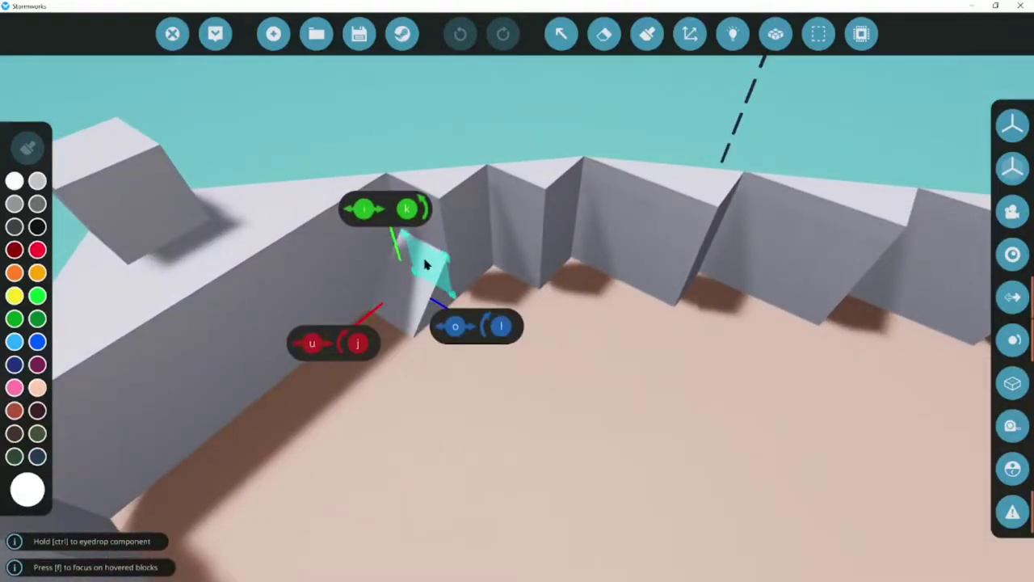
left_click(426, 265)
right_click(426, 264)
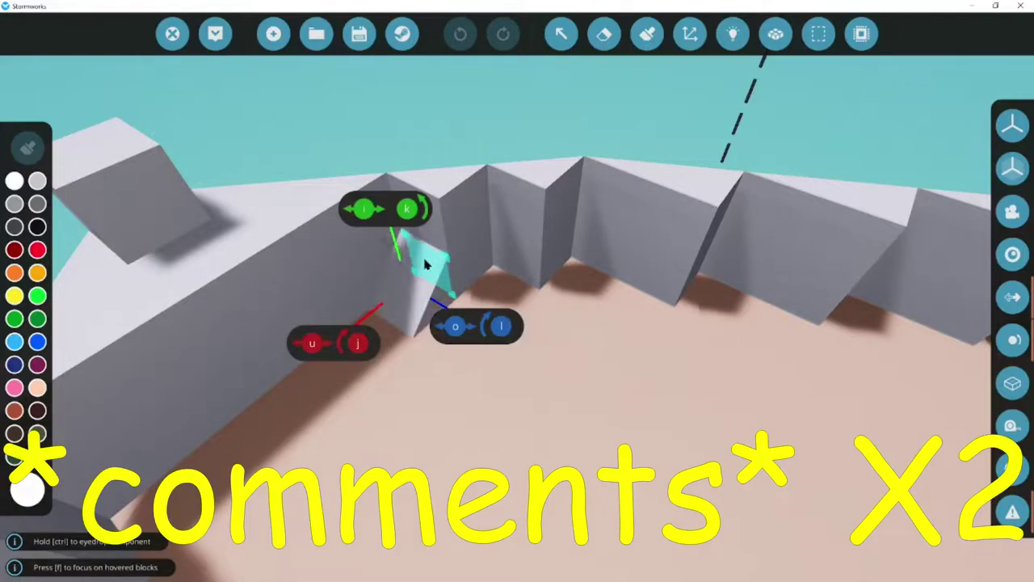
left_click(505, 243)
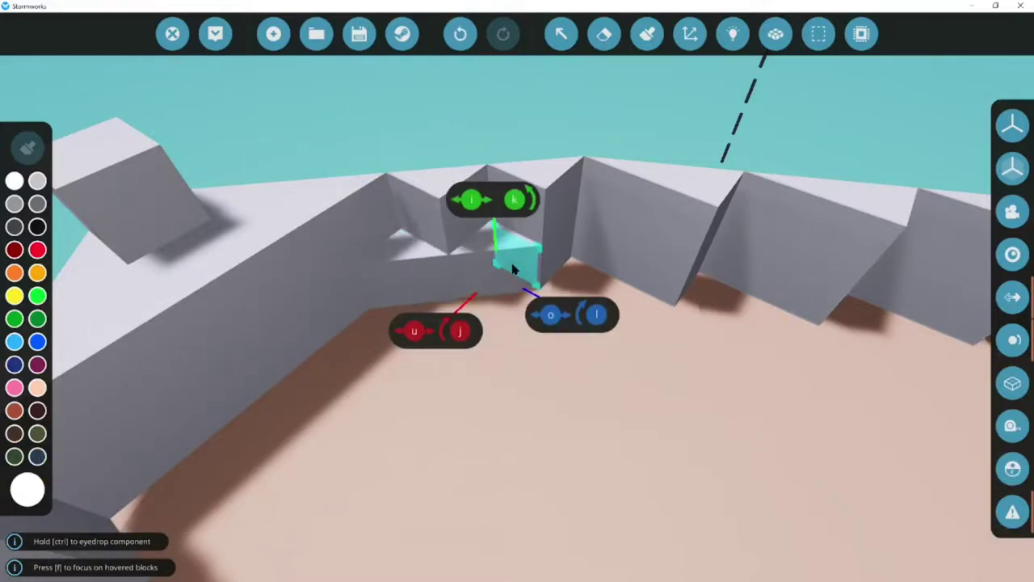
left_click(622, 275)
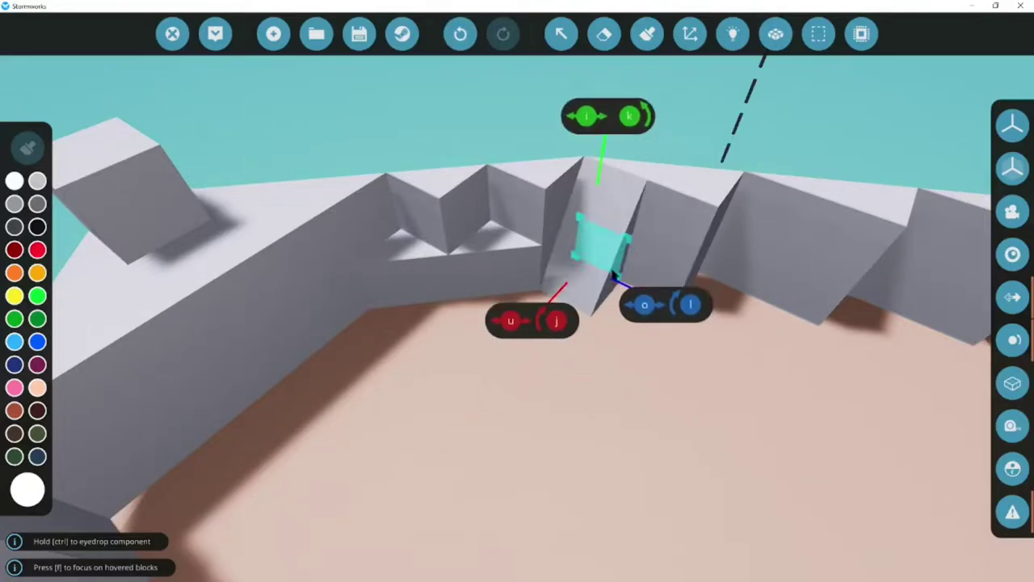
left_click(605, 266)
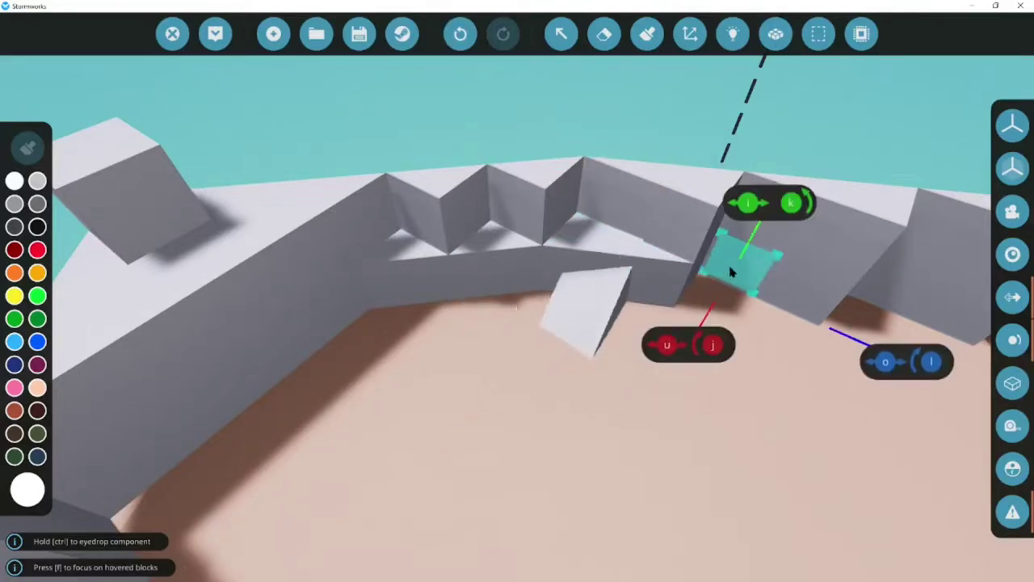
- Move along the wall and place a J-rotated wedge in the last gap
key("d")
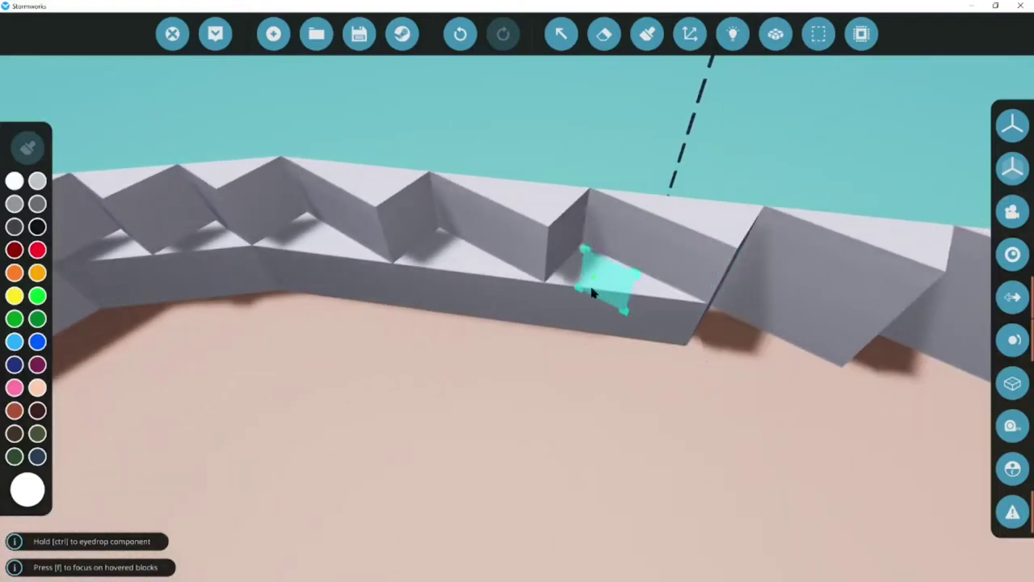
key("d")
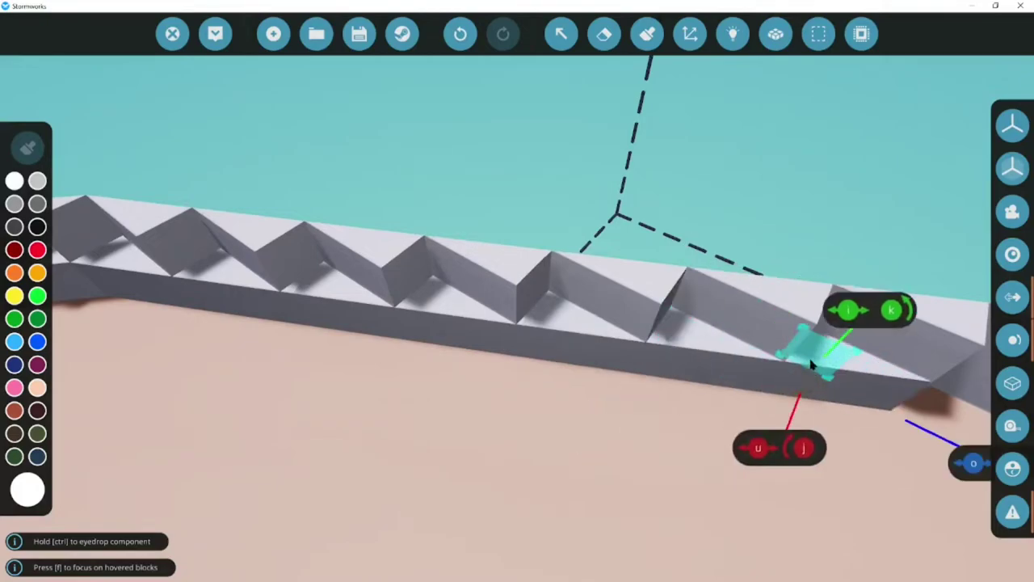
key("w")
key("s")
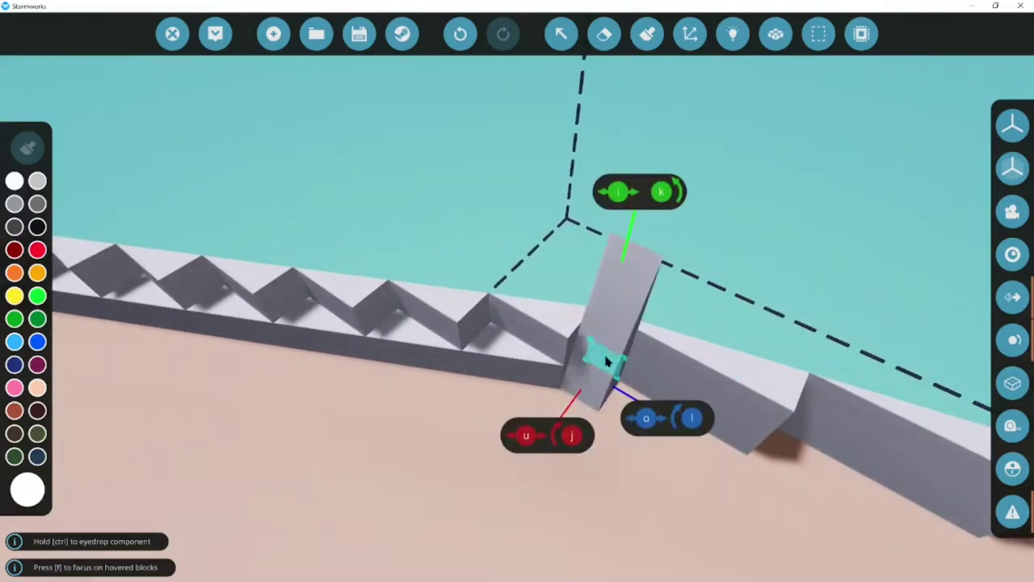
key("j")
left_click(605, 357)
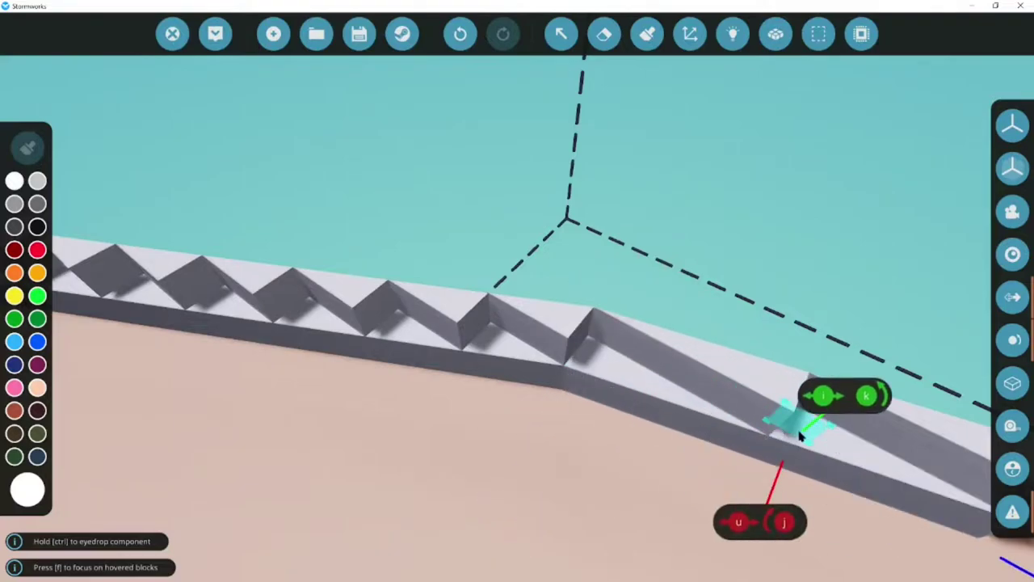
key("f")
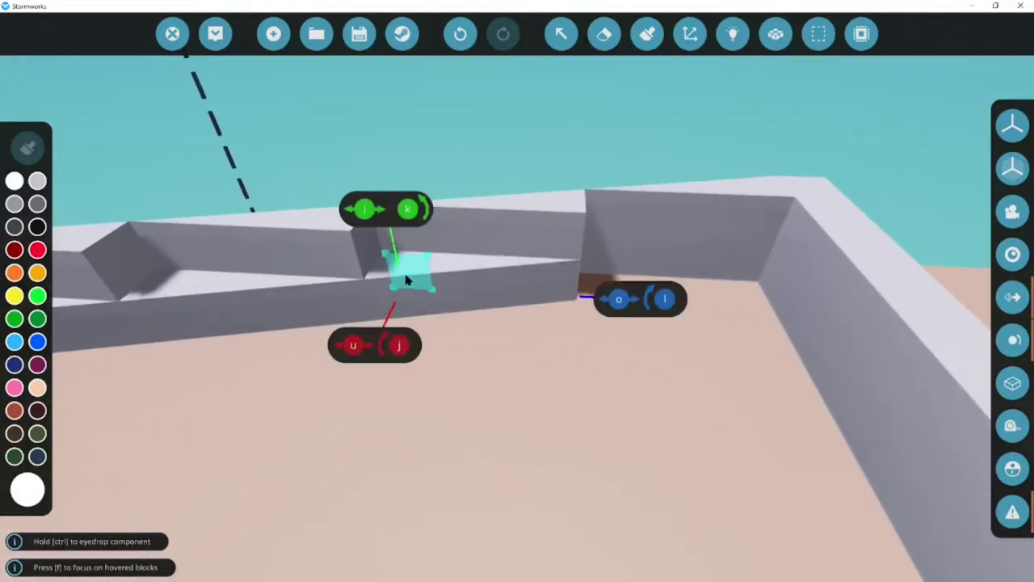
- Remove a full block and place an L-rotated wedge in the next wall notch
right_click(609, 217)
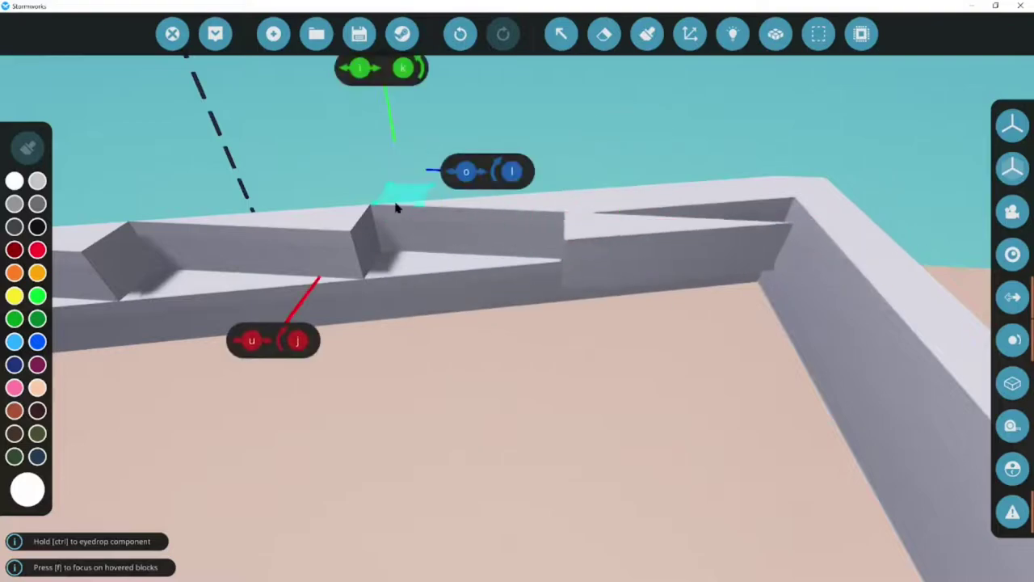
key("a")
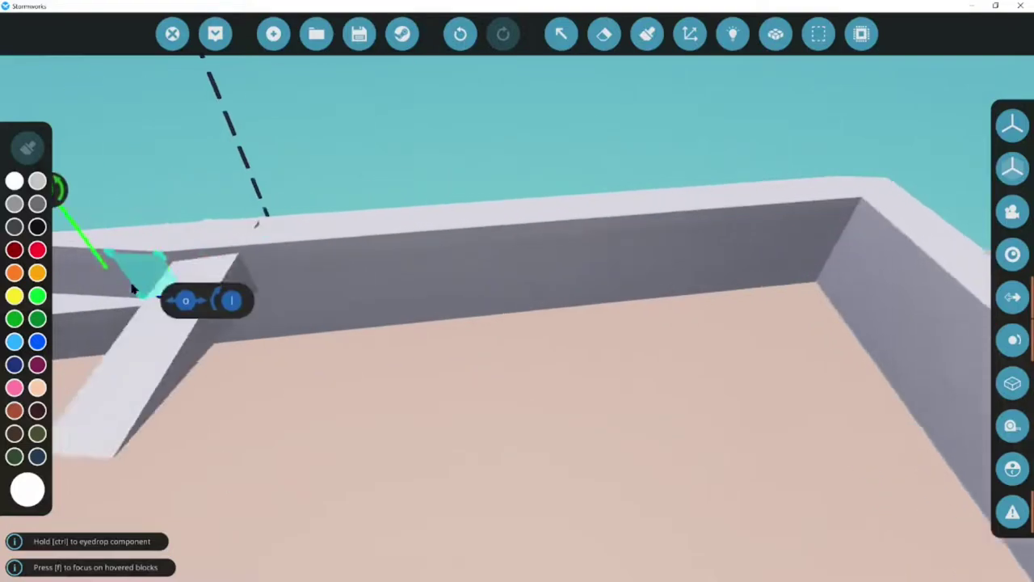
key("a")
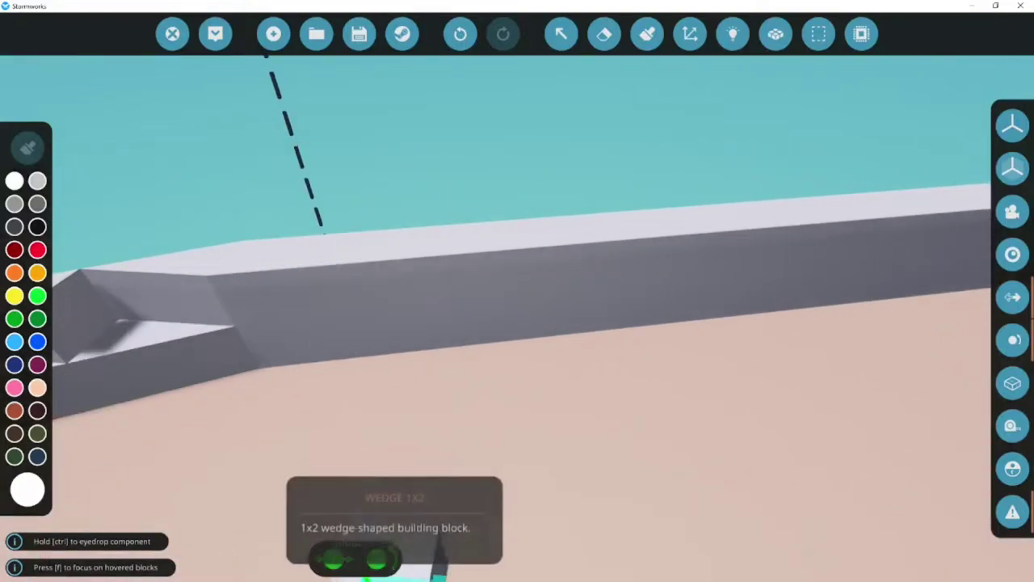
key("a")
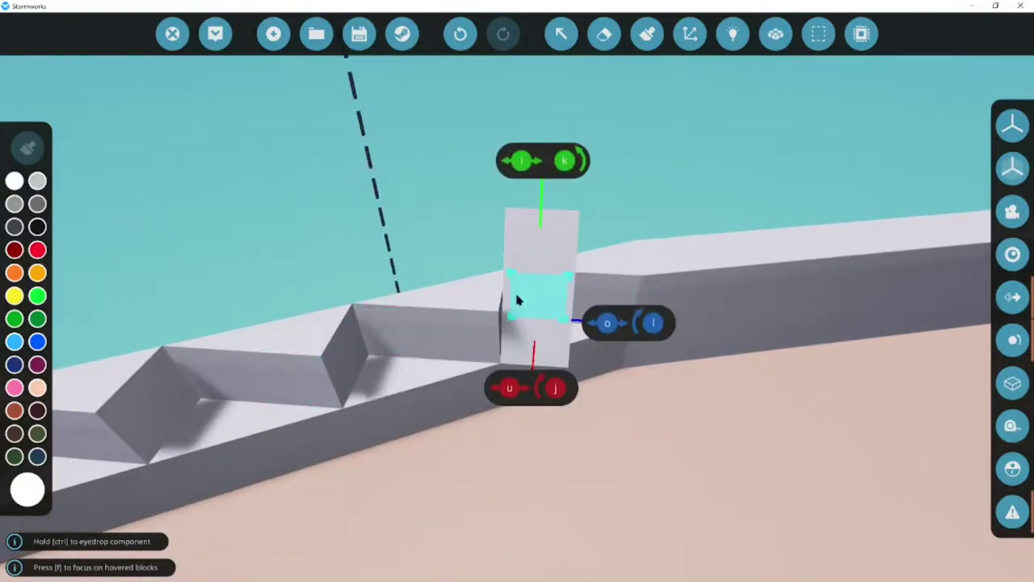
key("l")
key("l")
key("l")
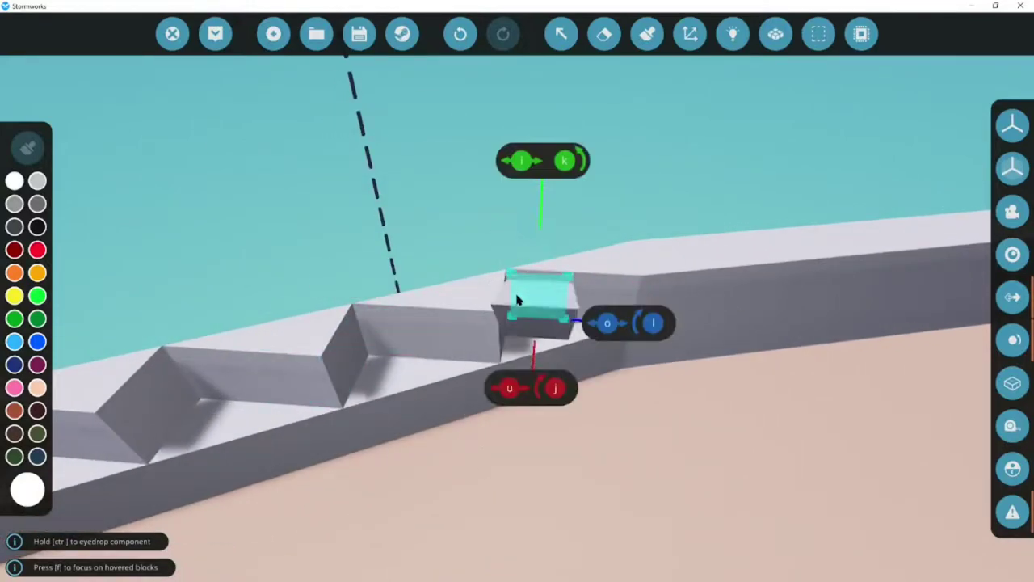
left_click(518, 300)
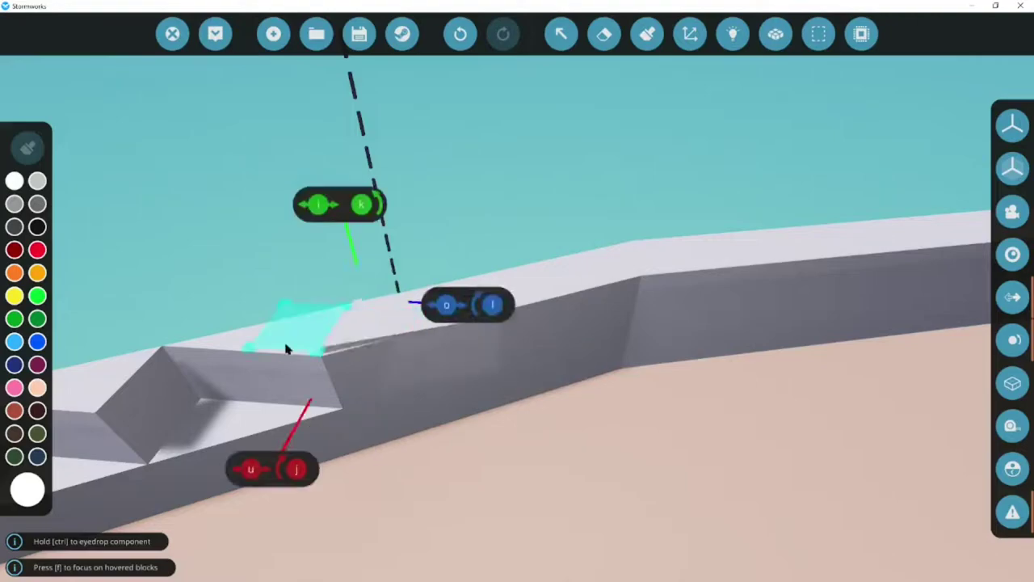
- Place wedges in two more wall notches, then pull back to view the hull
key("s")
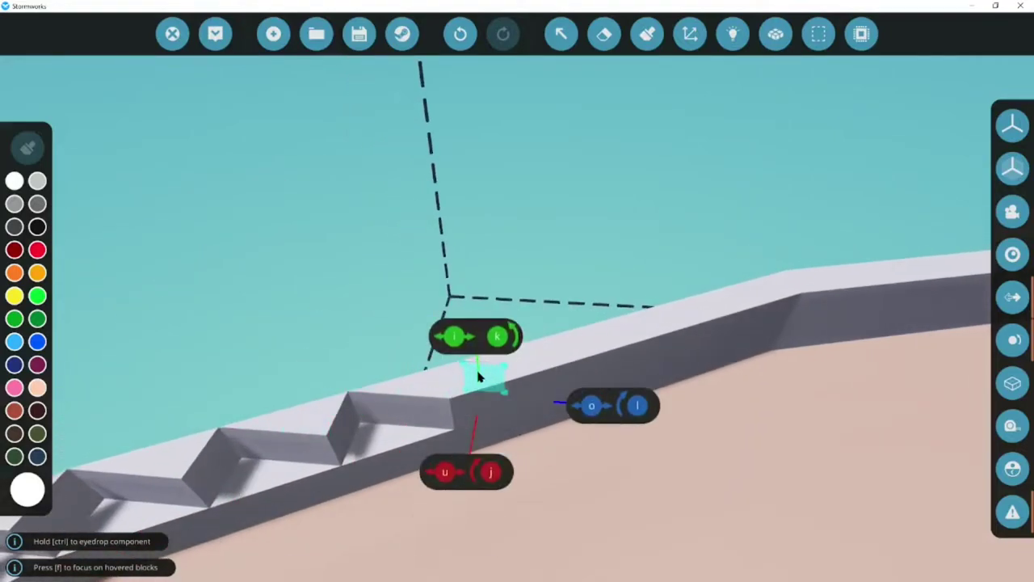
left_click(376, 404)
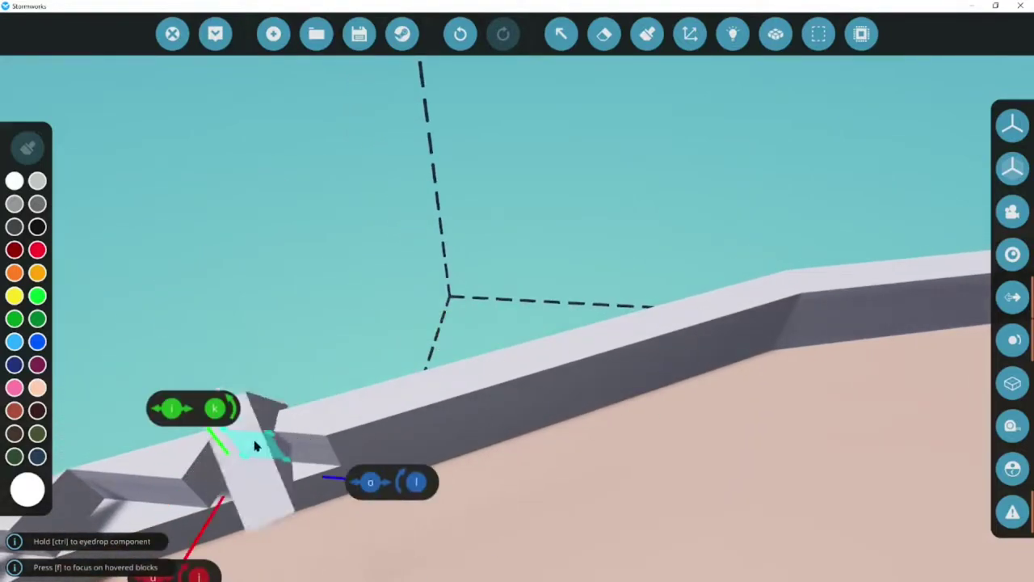
key("a")
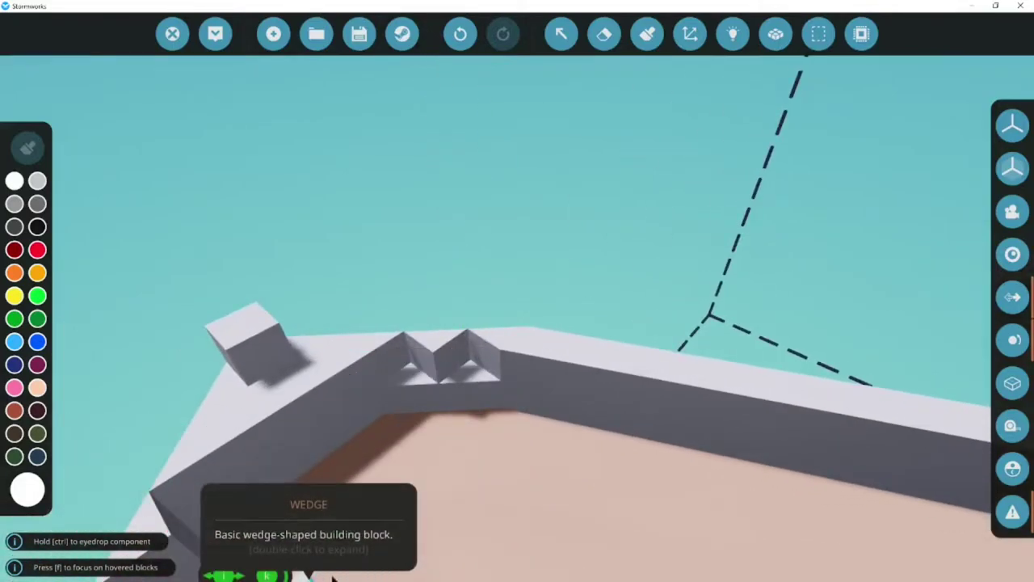
left_click(345, 562)
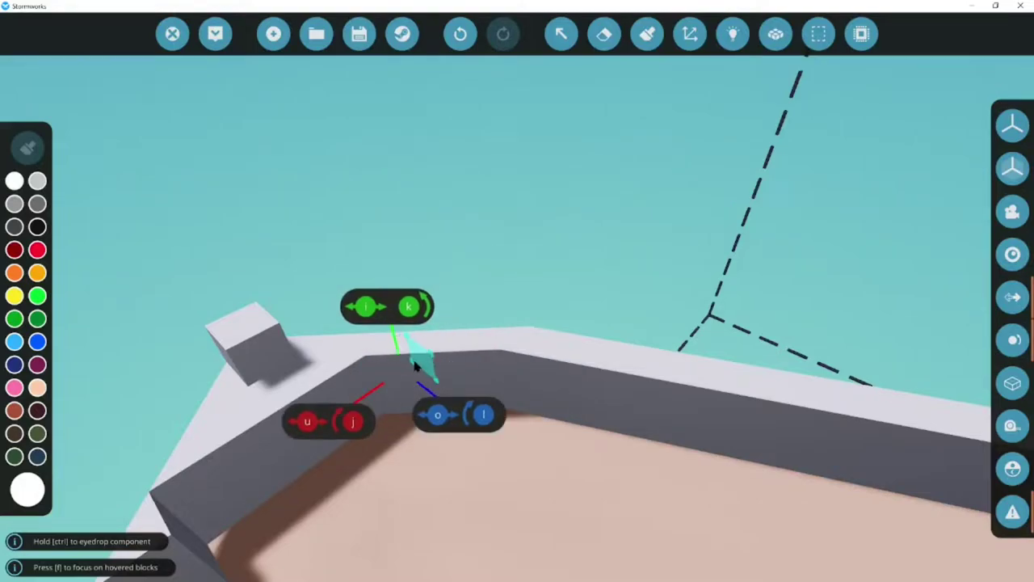
key("s")
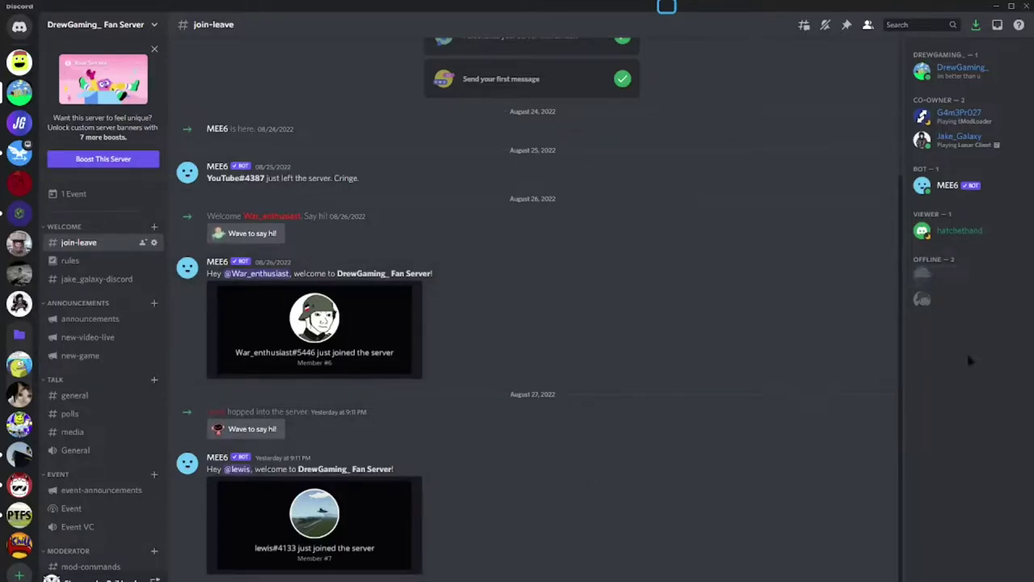
left_click(961, 300)
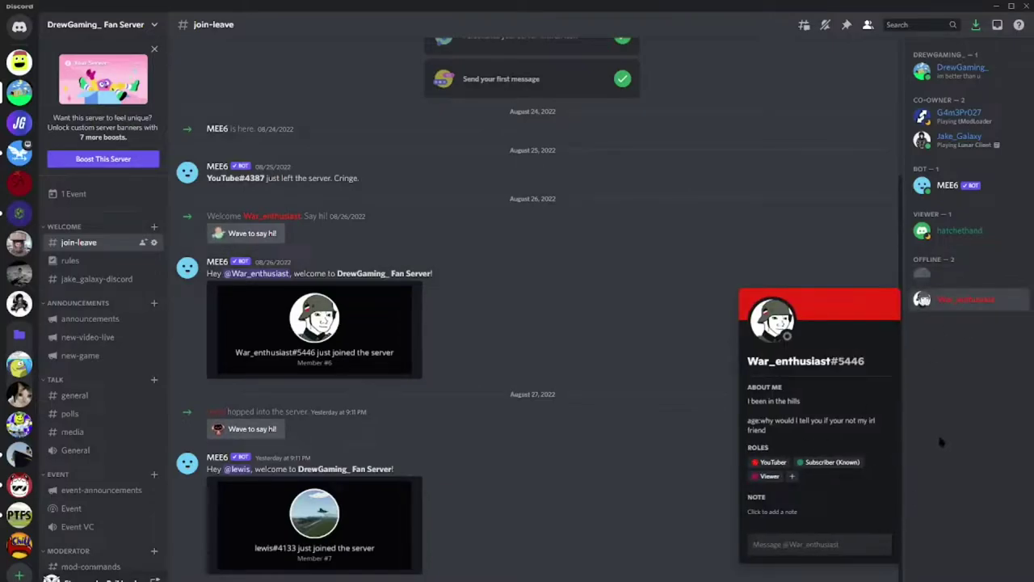
left_click(939, 441)
left_click(957, 276)
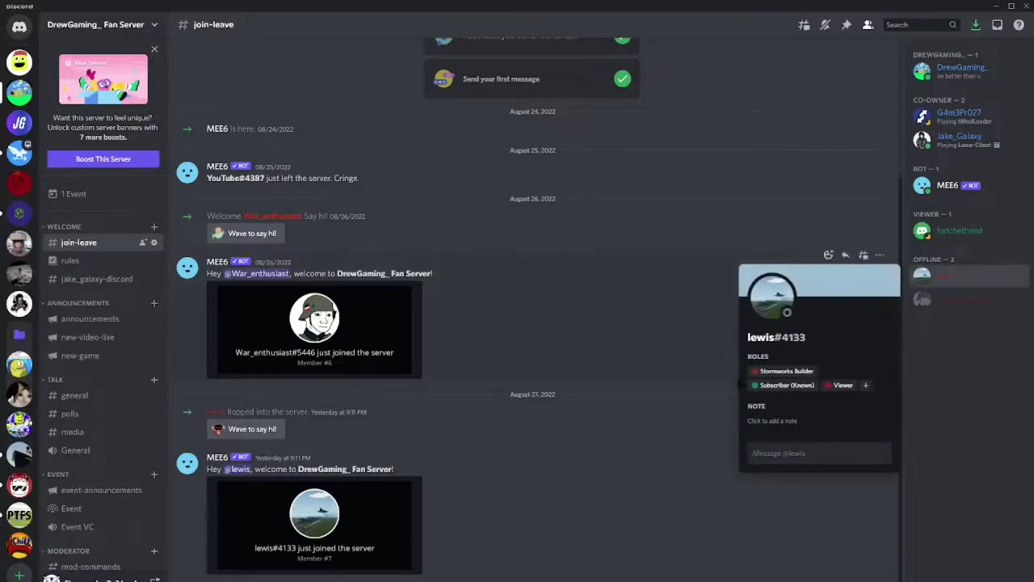
left_click(992, 369)
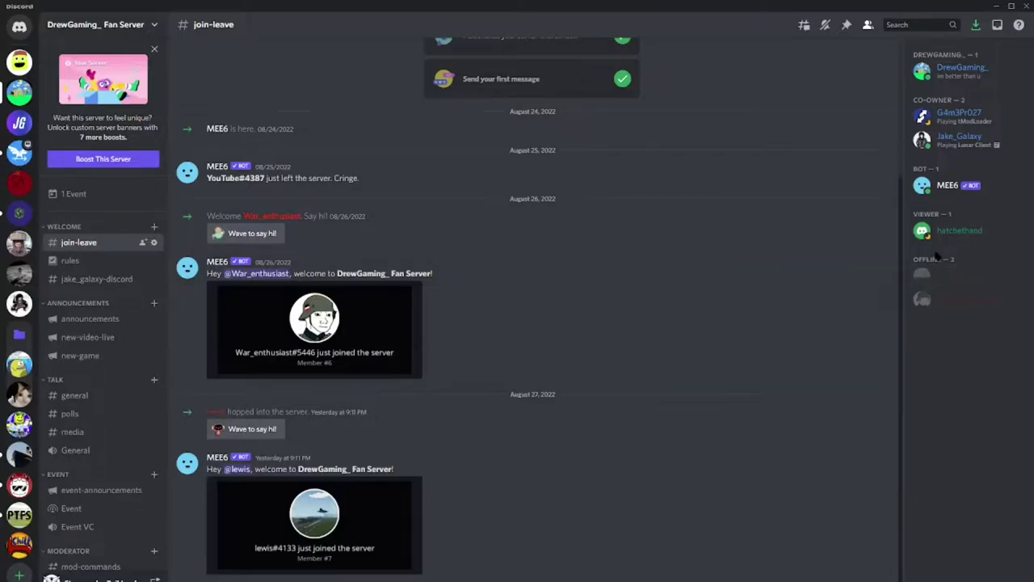
left_click(943, 236)
left_click(943, 234)
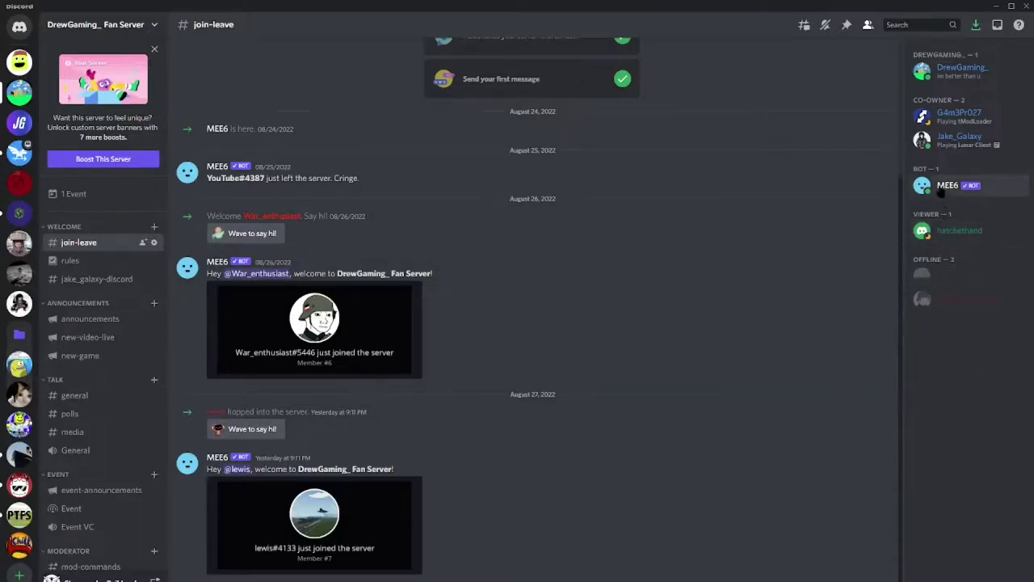
left_click(954, 233)
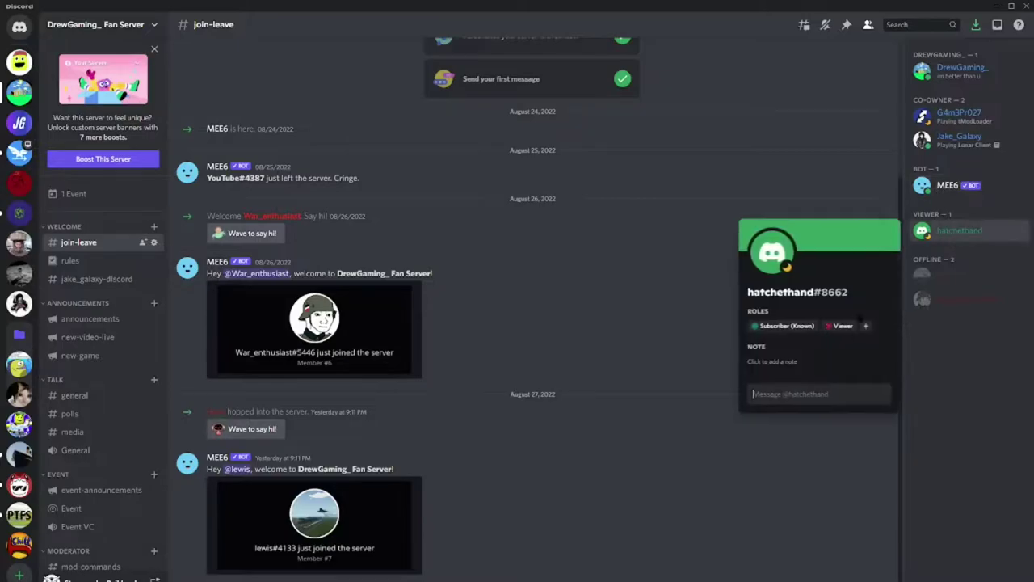
left_click(952, 237)
left_click(949, 190)
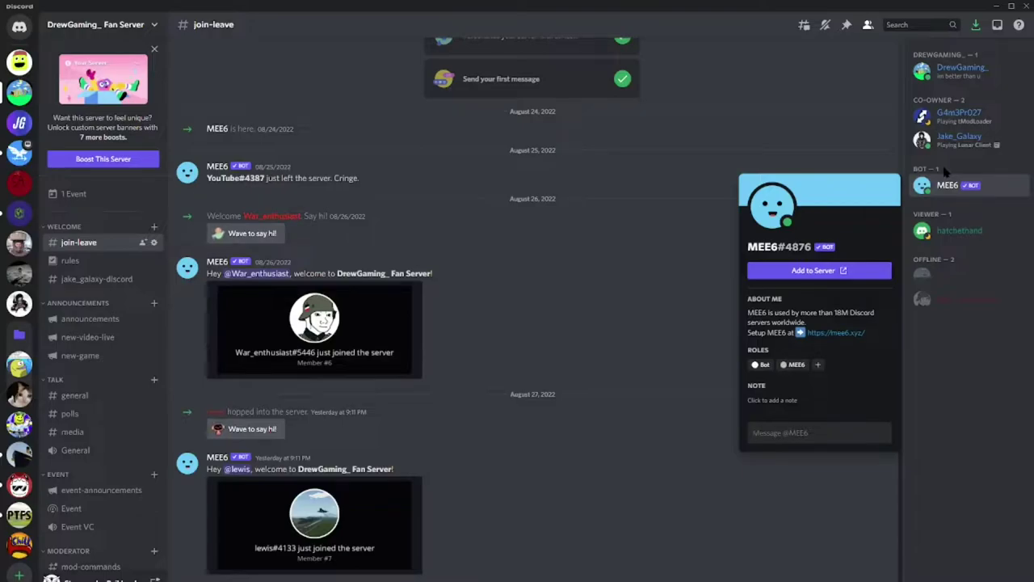
left_click(956, 137)
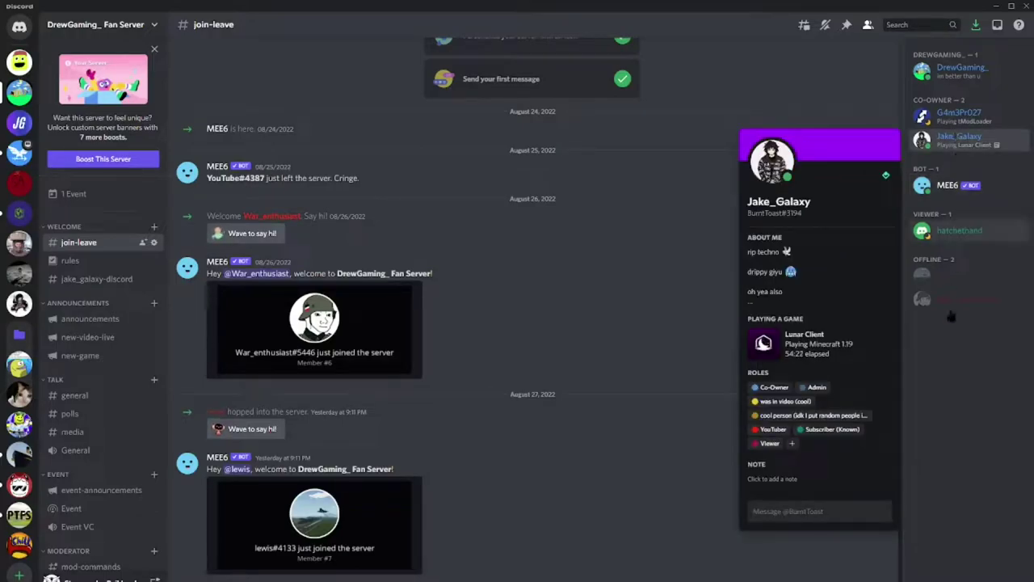
left_click(967, 118)
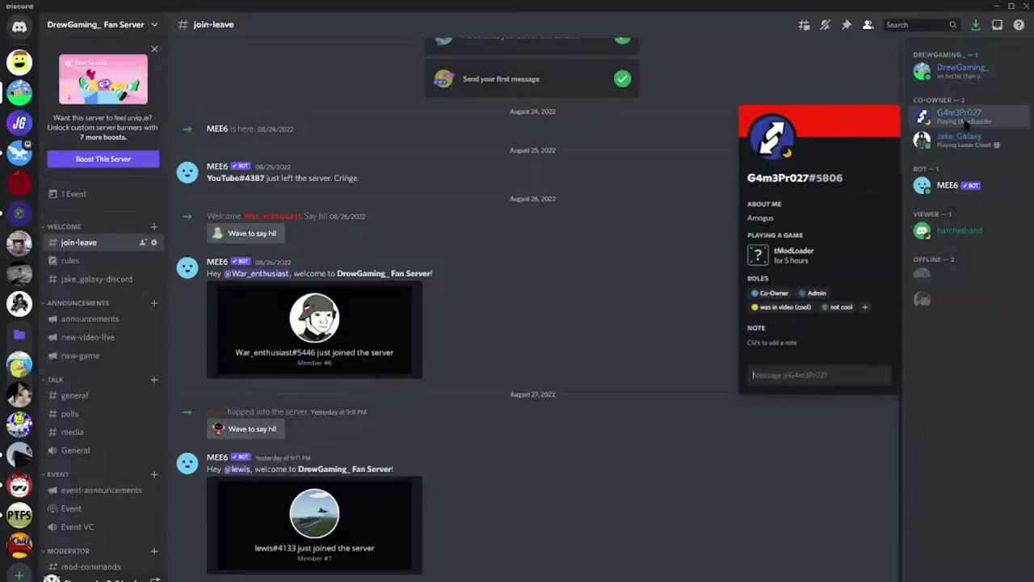
left_click(961, 68)
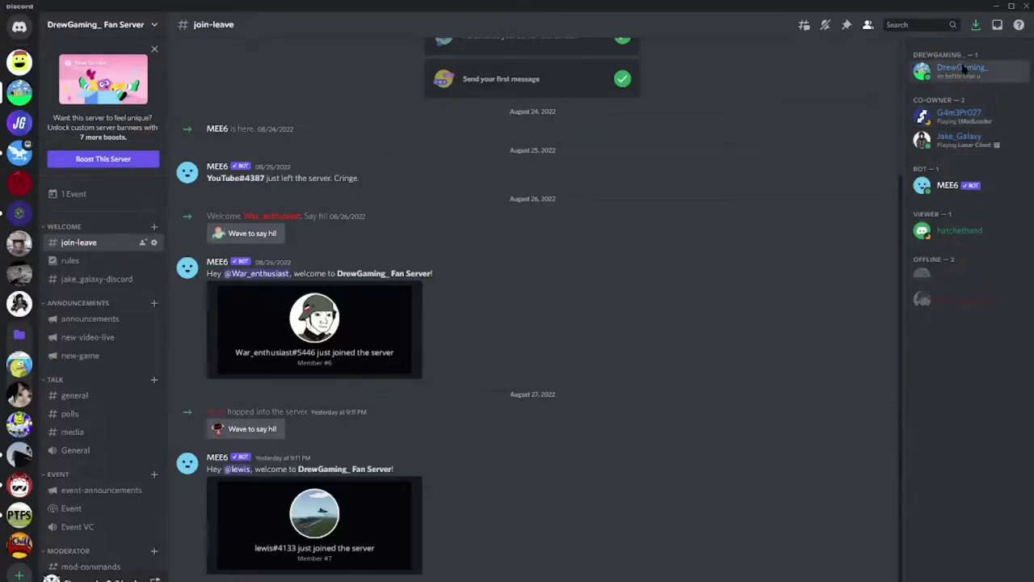
left_click(978, 377)
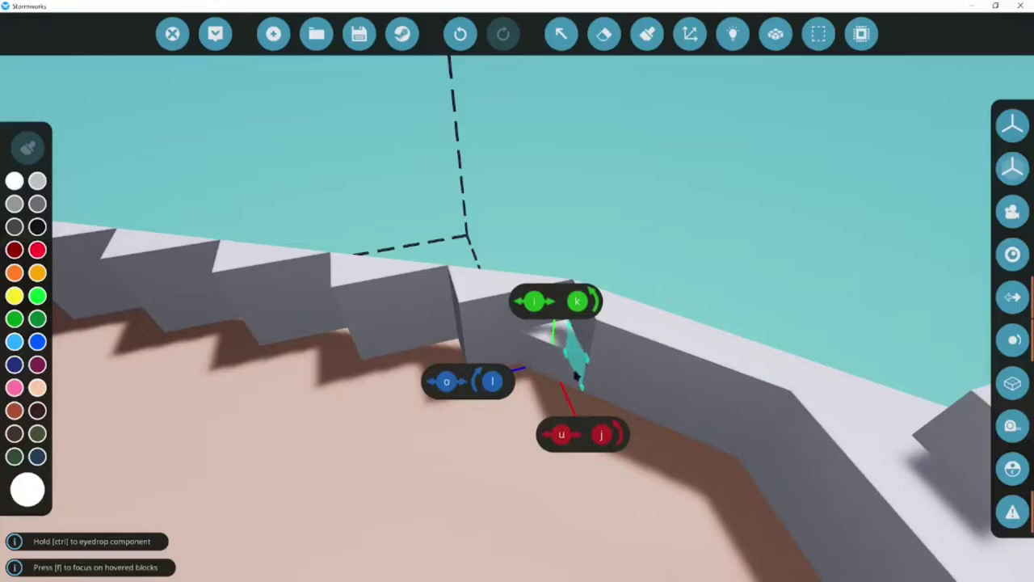
- Place a rotated block in the wall corner, undoing a stray floor block
left_click(594, 462)
key("ctrl+z")
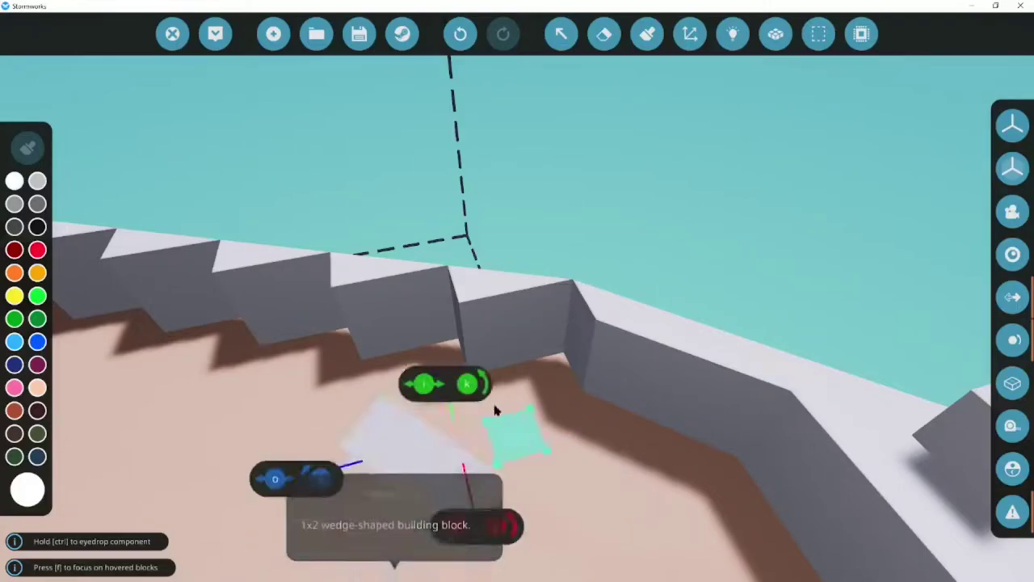
left_click(541, 358)
key("u")
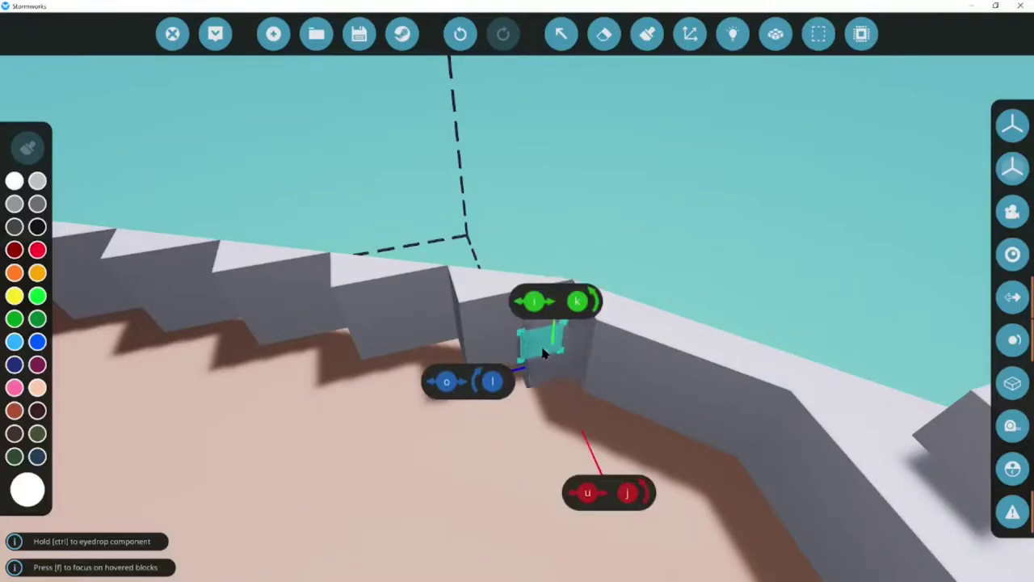
key("u")
key("o")
key("o")
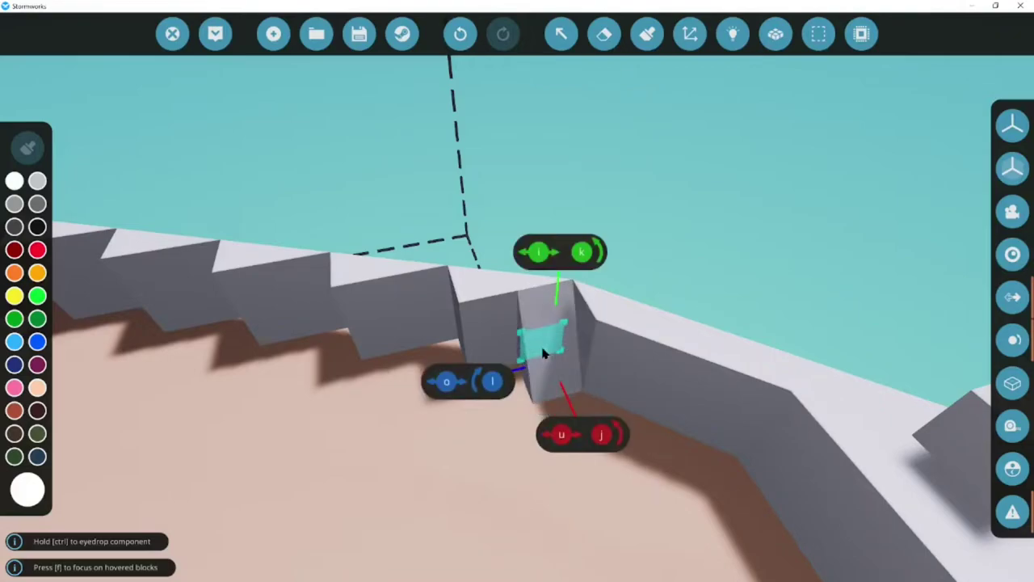
key("i")
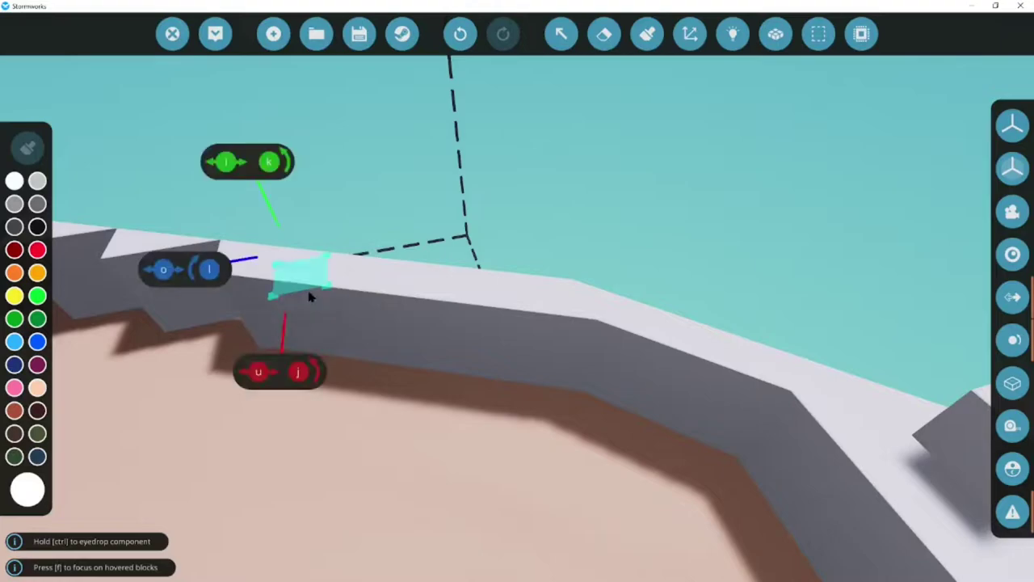
- Remove two wall blocks and refill those notches with new blocks
key("a")
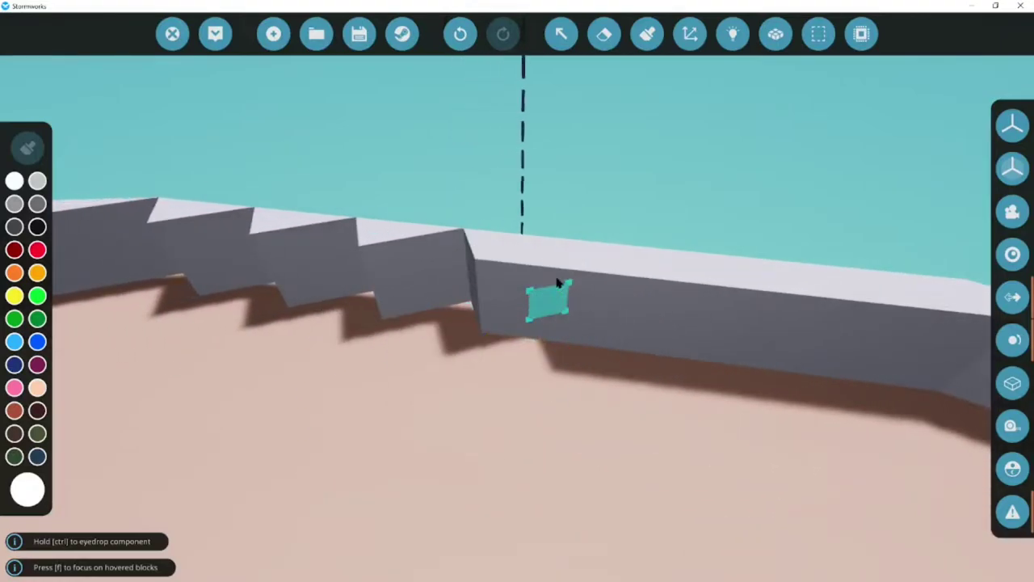
right_click(380, 273)
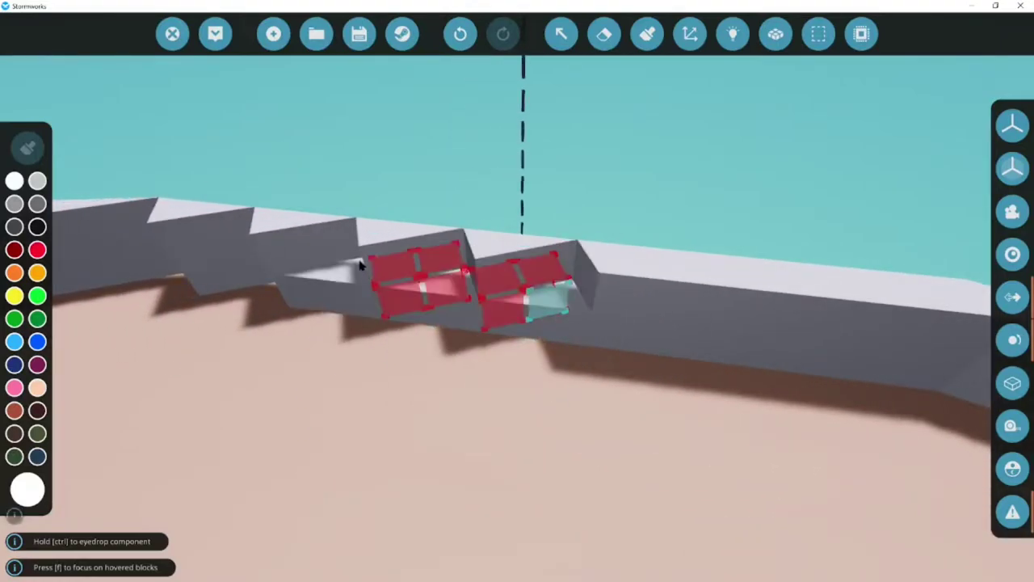
right_click(292, 271)
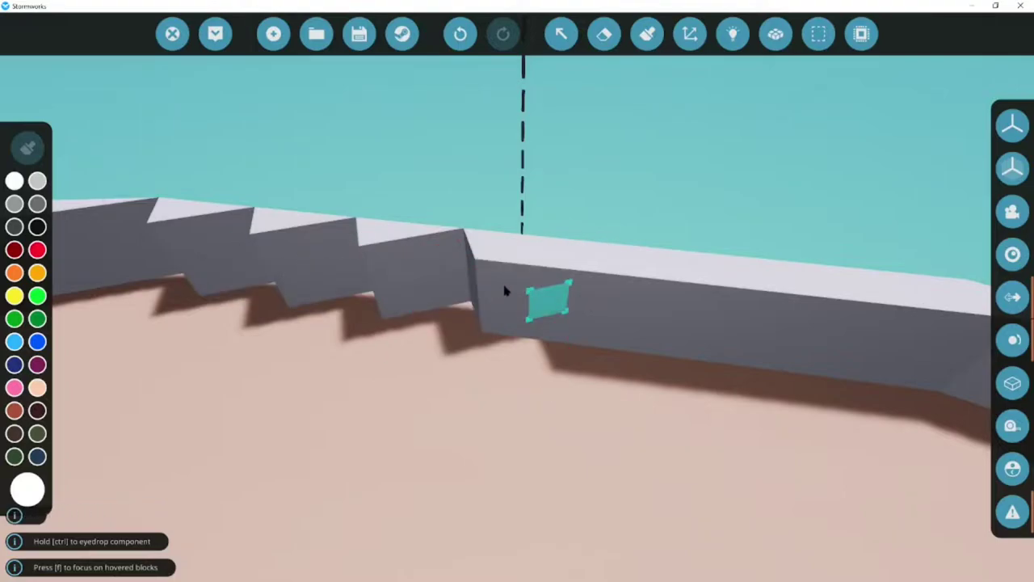
key("j")
left_click(458, 293)
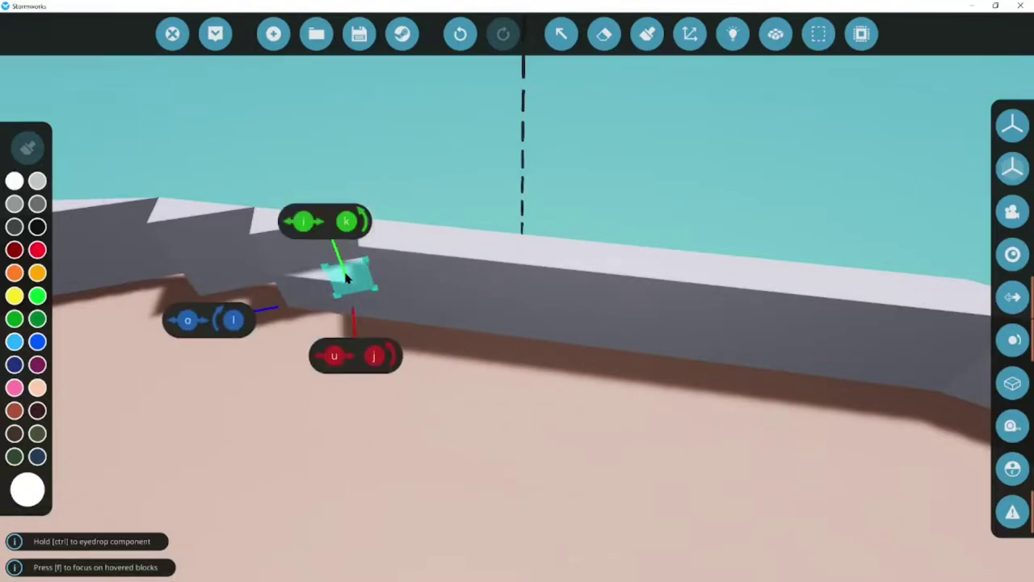
left_click(347, 275)
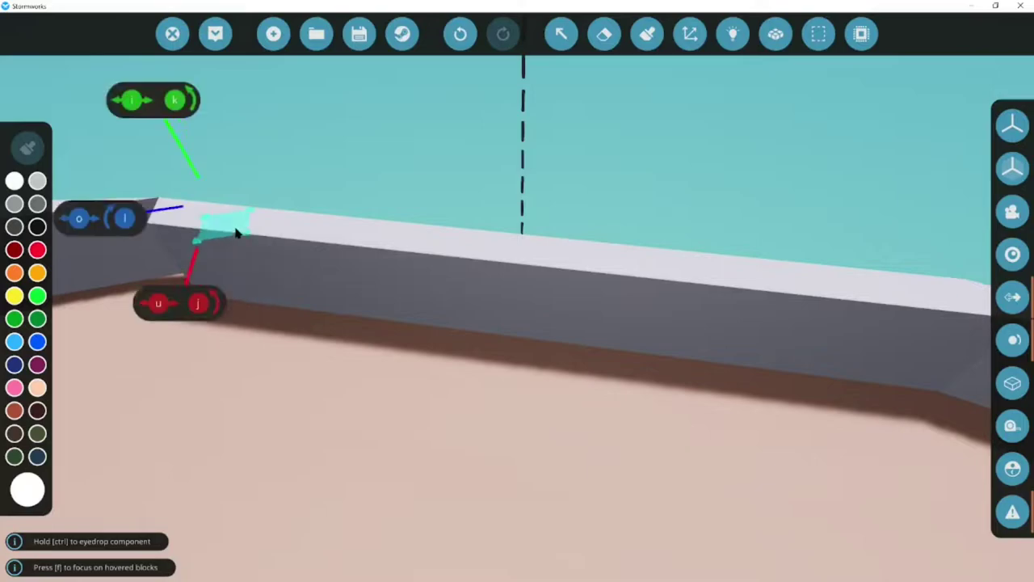
- Rotate a block flat against the wall, then view the whole hull from overhead
key("e")
key("w")
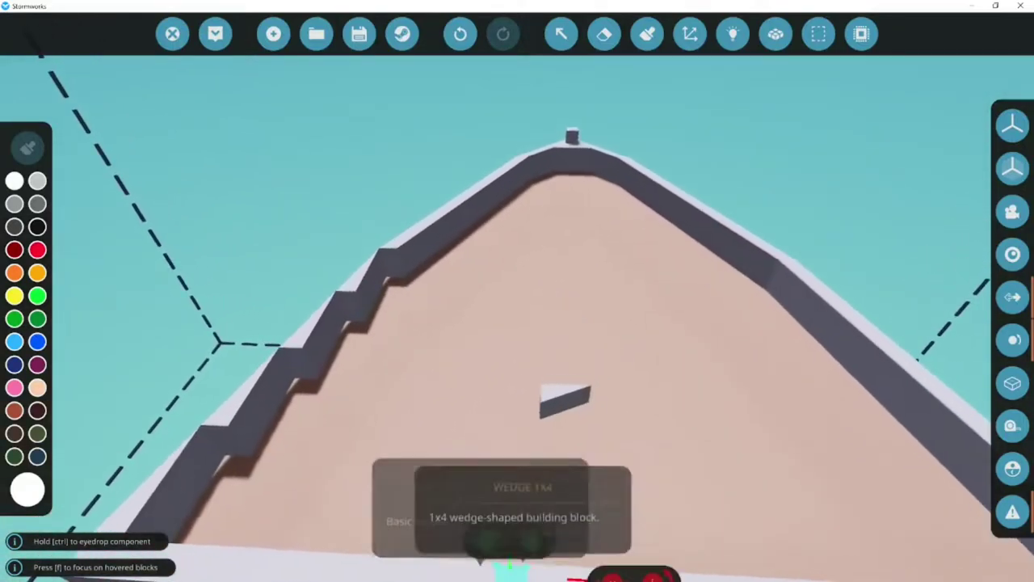
key("o")
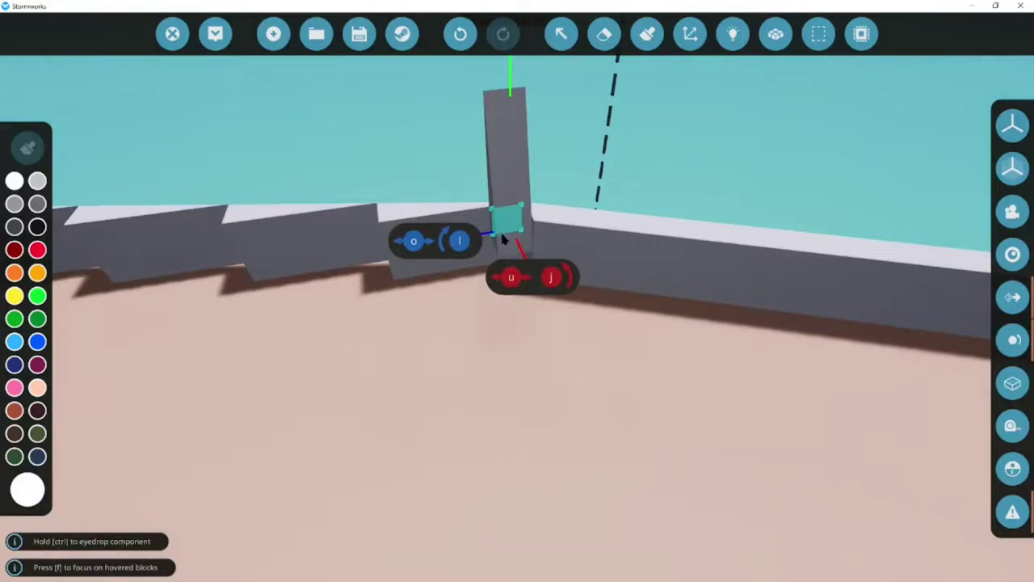
key("o")
key("o")
key("o")
key("o")
key("o")
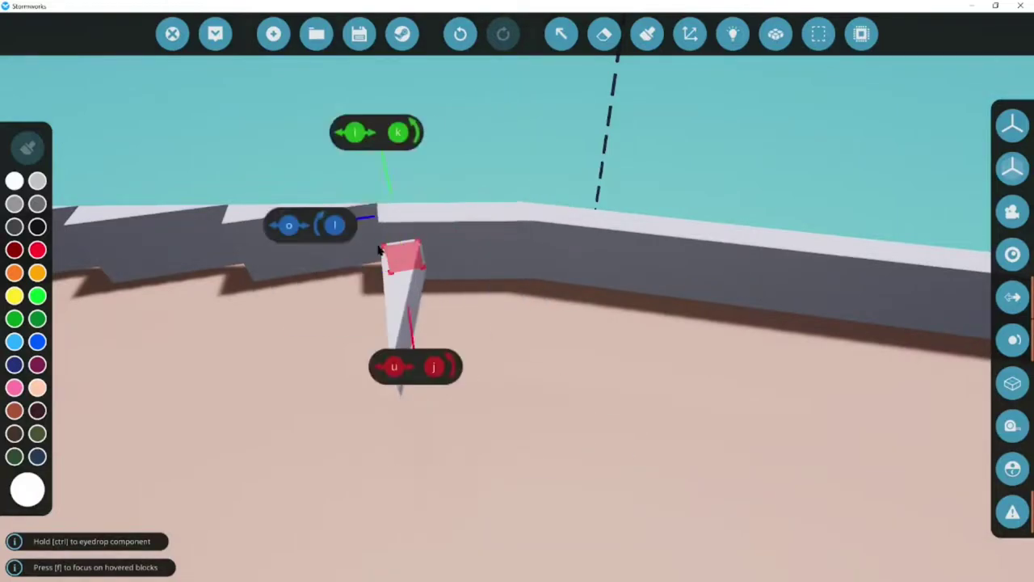
key("o")
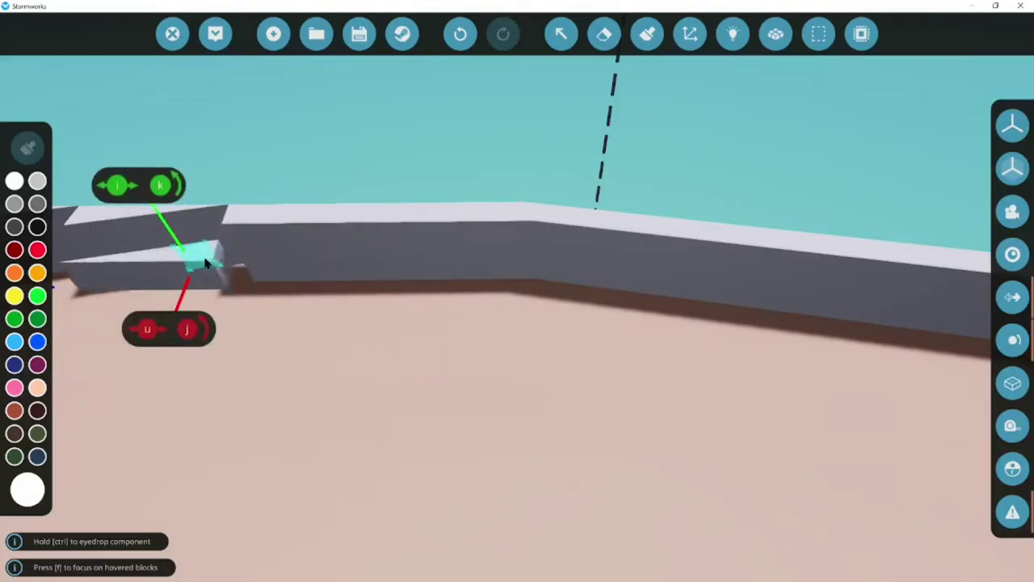
key("a")
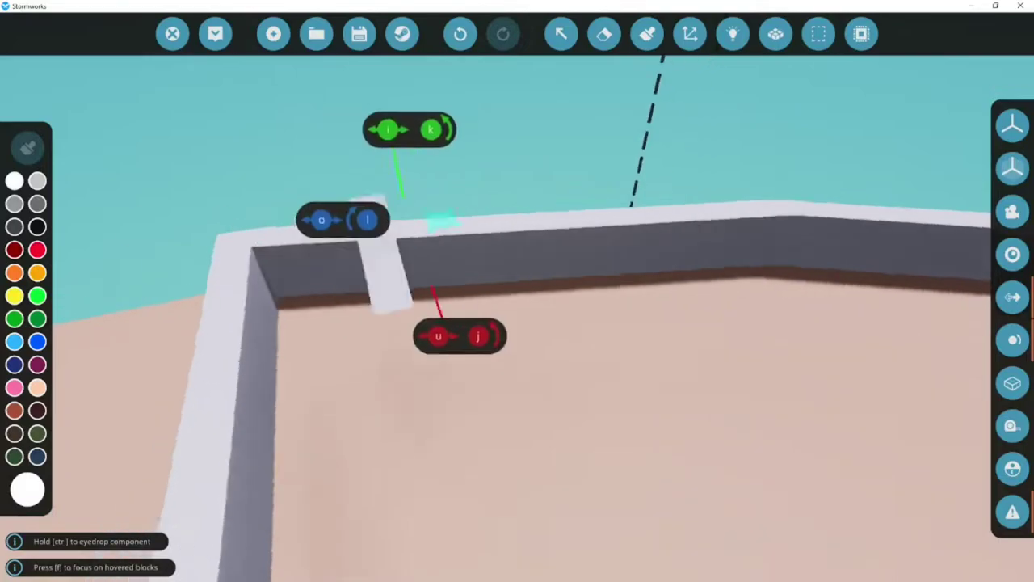
key("s")
key("w")
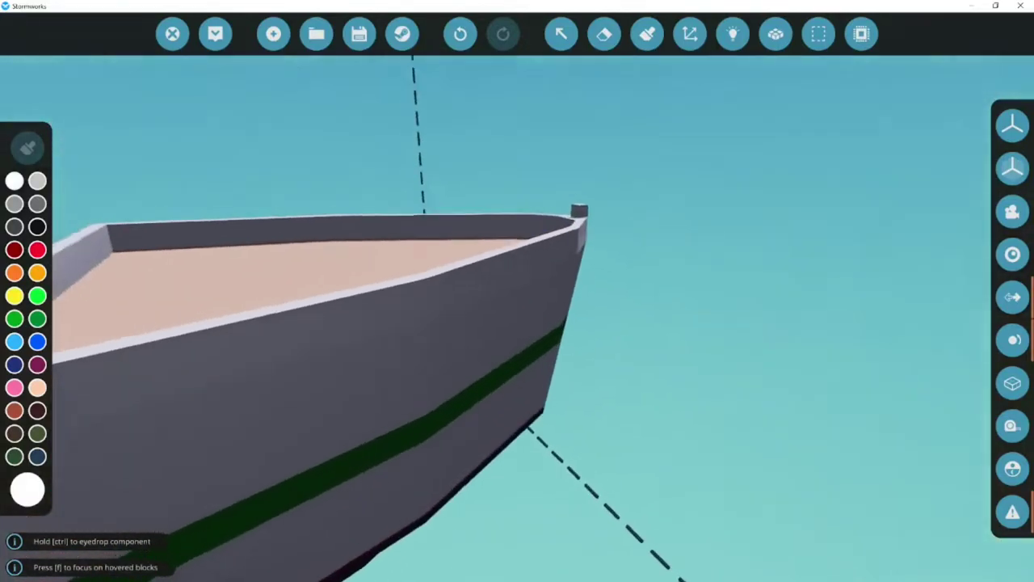
- Position the view above the bow wall and erase its 4x2 section
key("d")
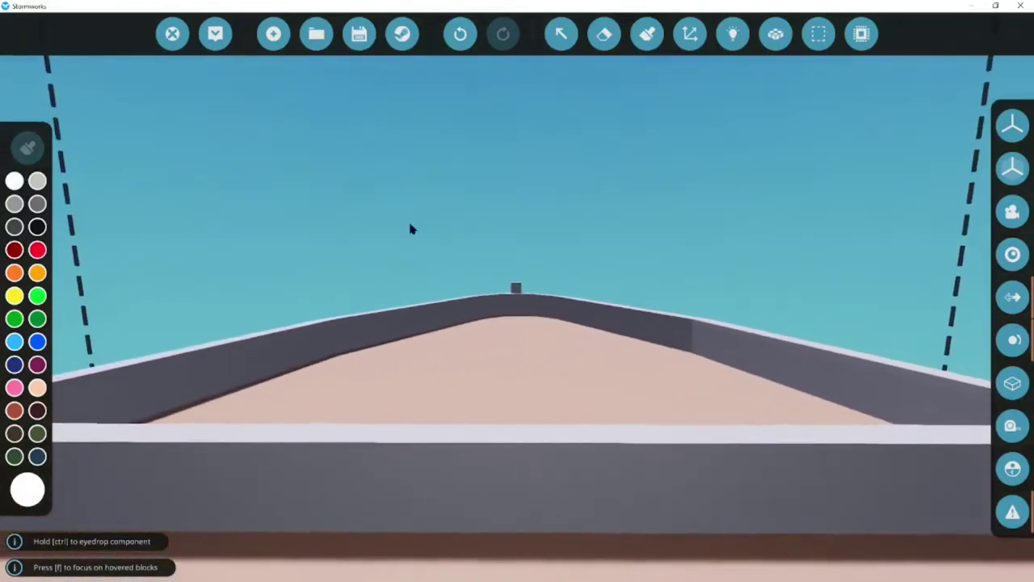
key("s")
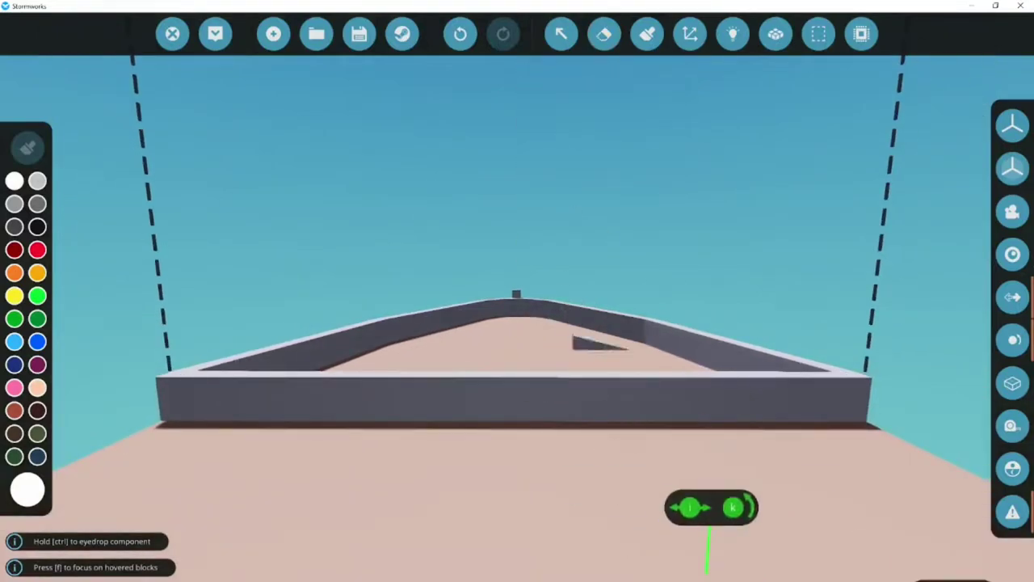
key("w")
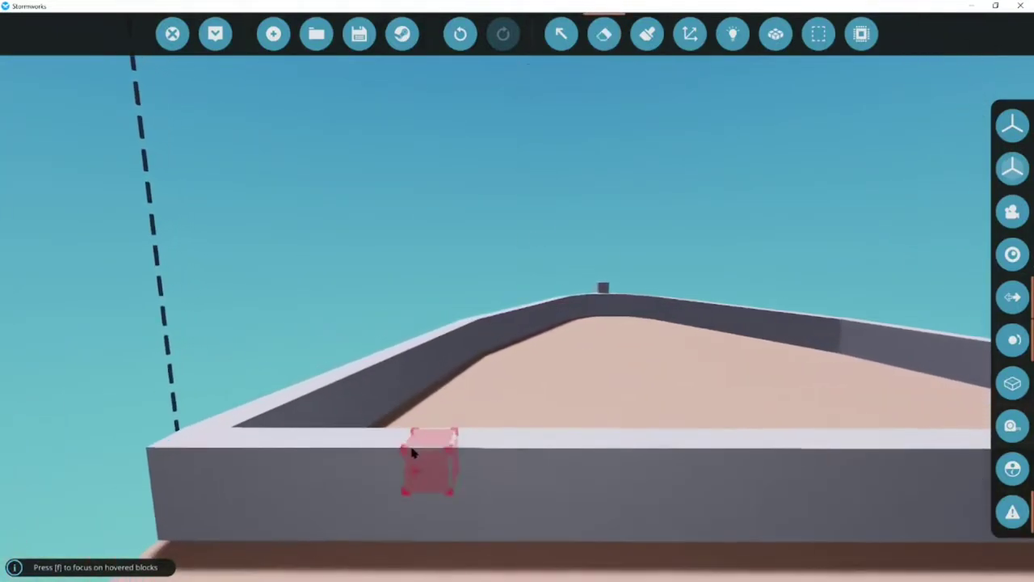
key("s")
key("w")
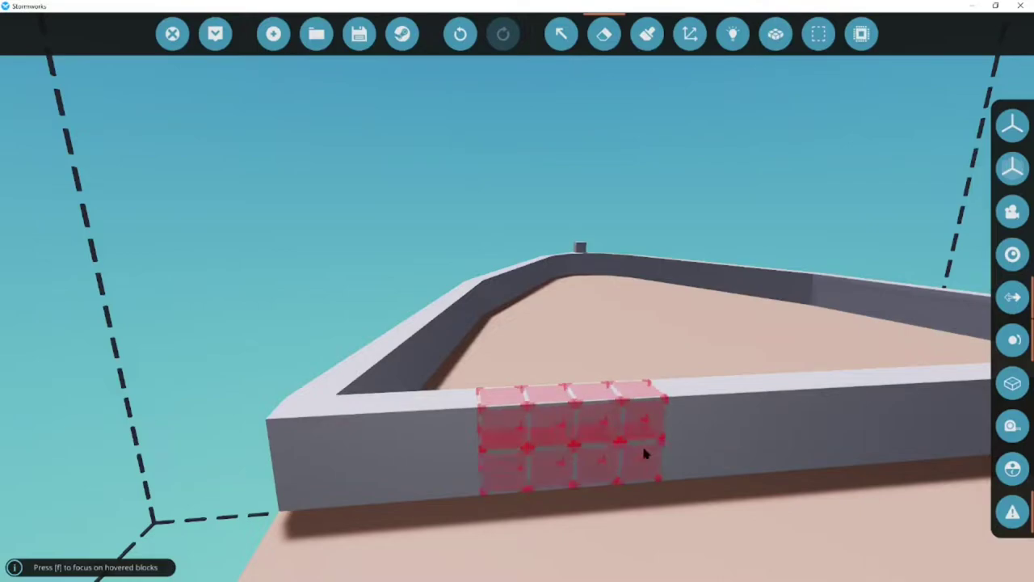
left_click(643, 454)
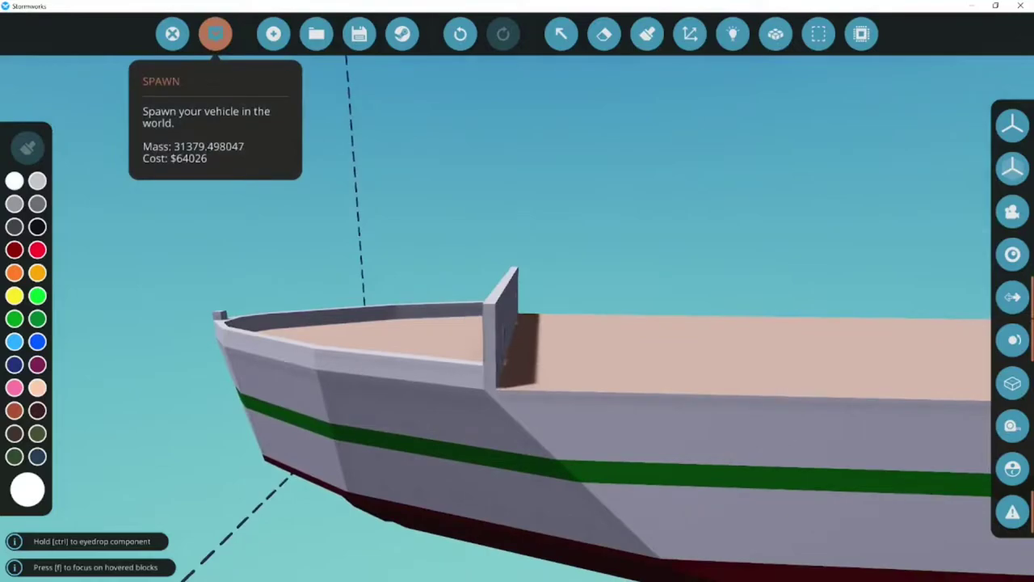
- Spawn the ship and walk along the harbour onto its deck
left_click(215, 33)
key("w")
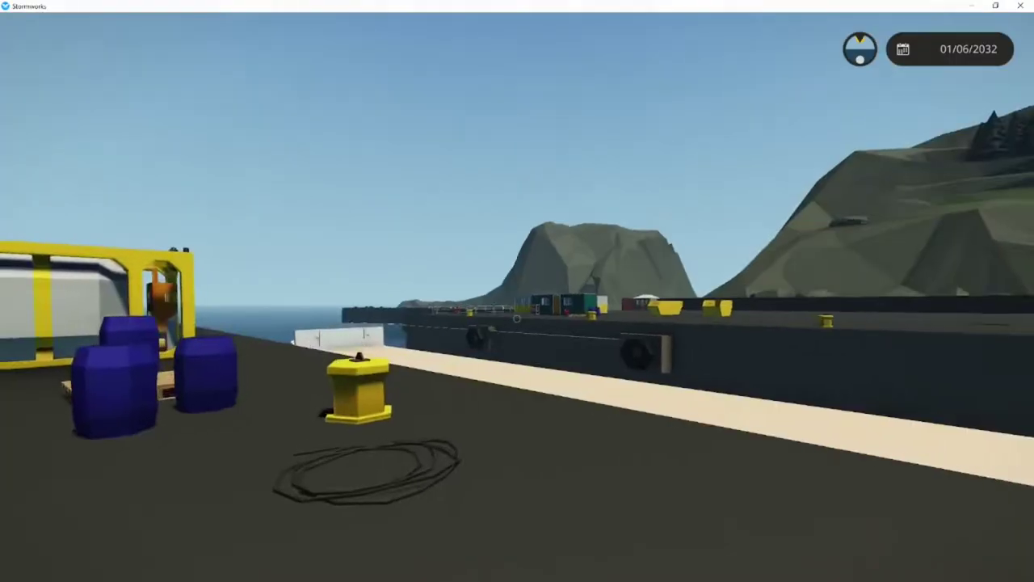
key("w")
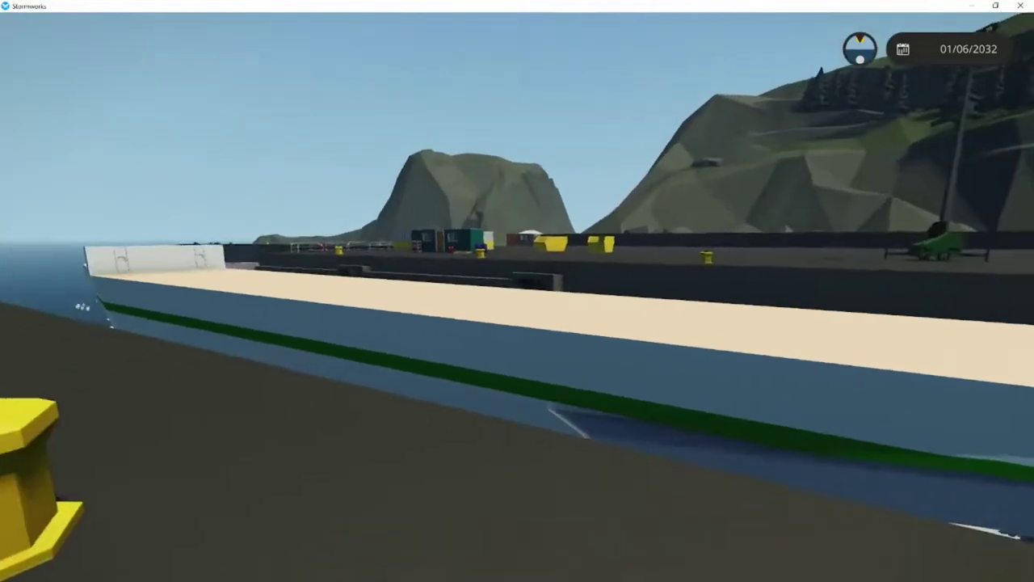
key("w")
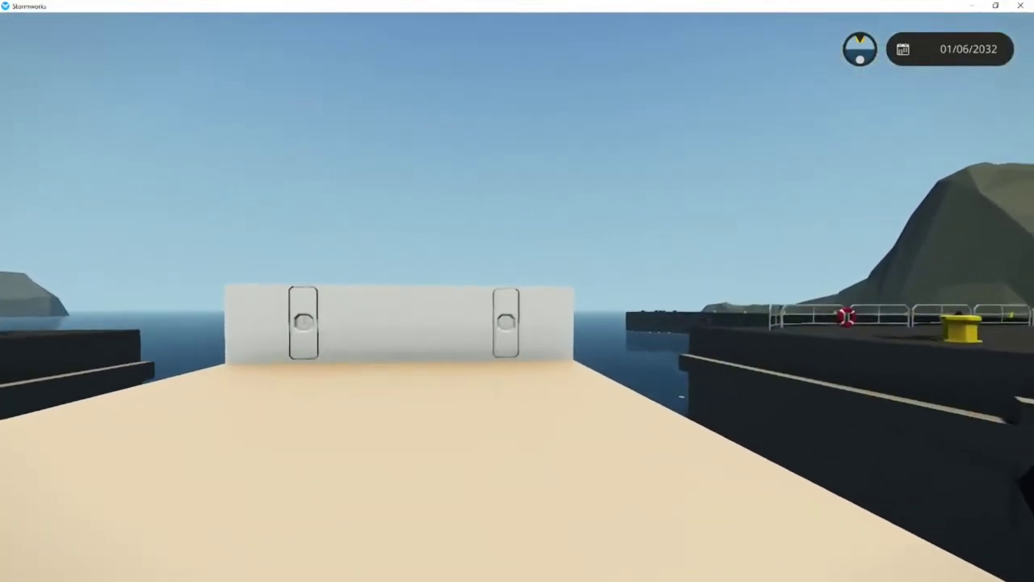
- Walk through the deck hatch, look toward the bow, and open the hatch door
key("w")
key("e")
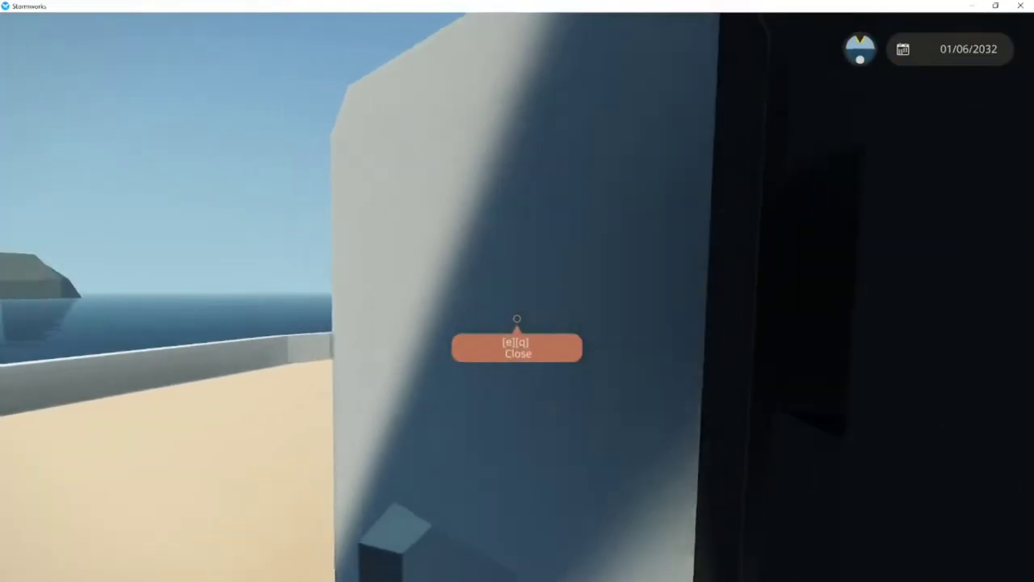
key("s")
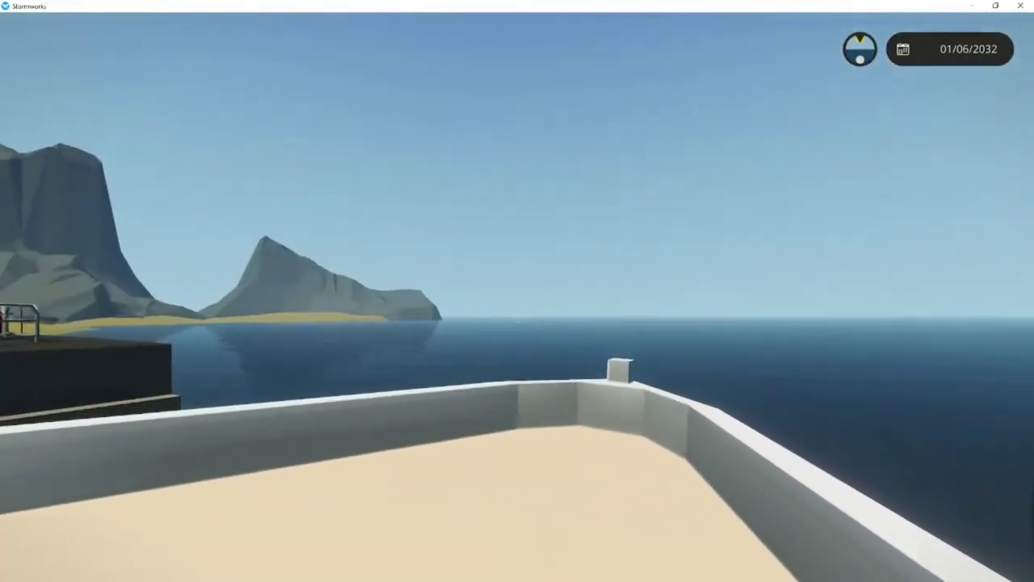
key("w")
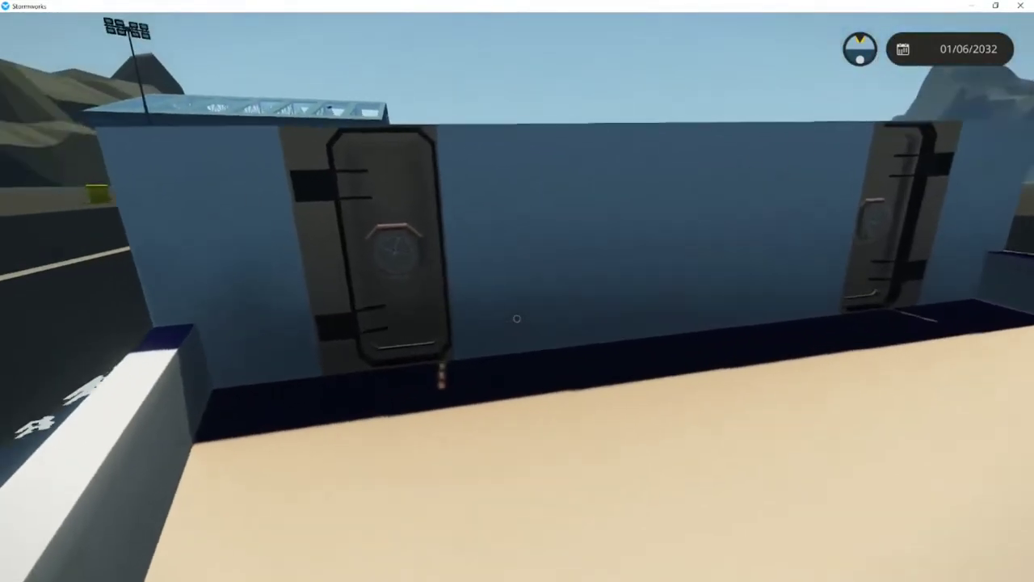
key("e")
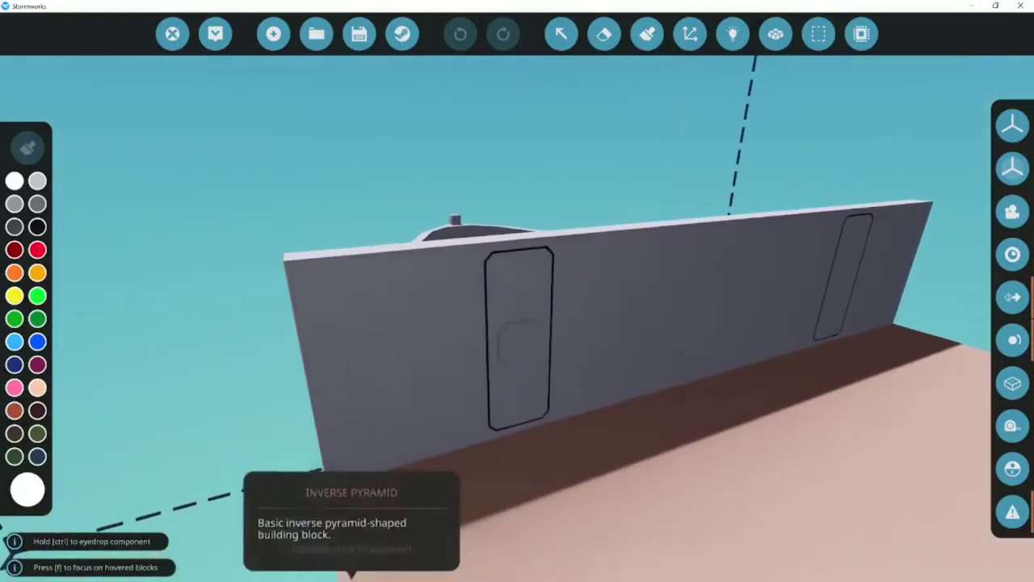
- Place a block and a wedge at the deck wall's end against the hull, plus a row of blocks along its base
left_click(392, 576)
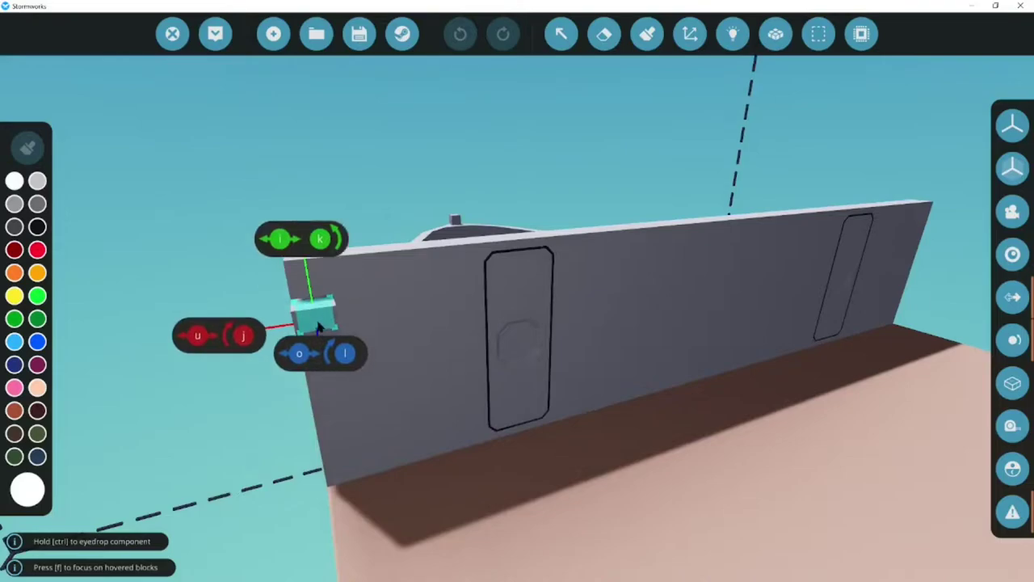
left_click(319, 327)
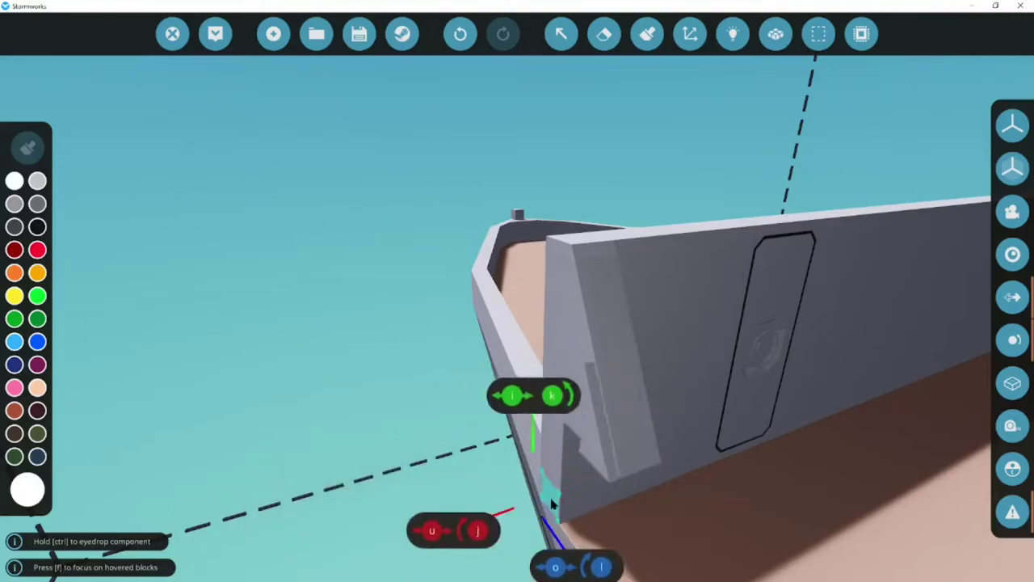
key("a")
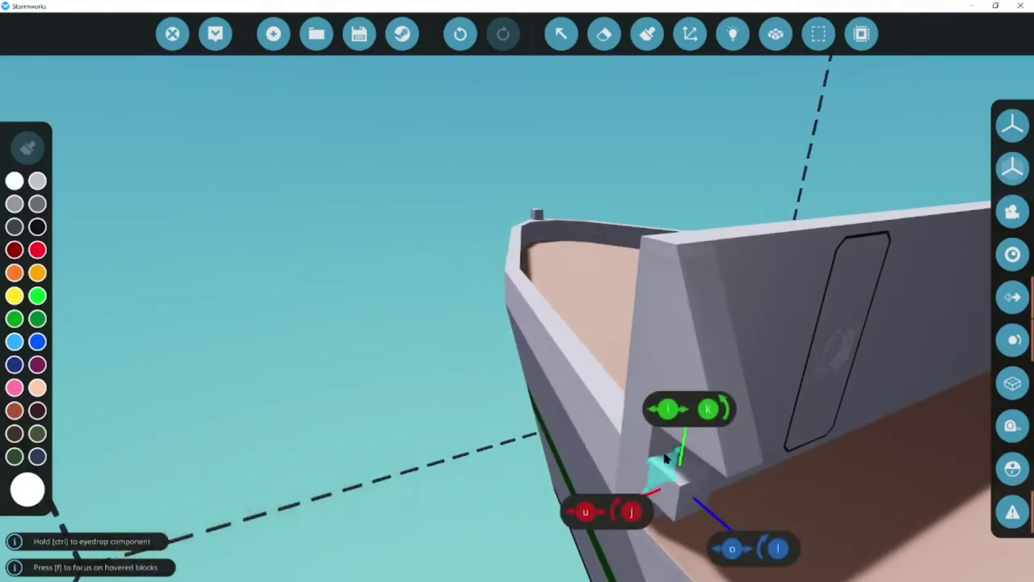
left_click(666, 458)
key("s")
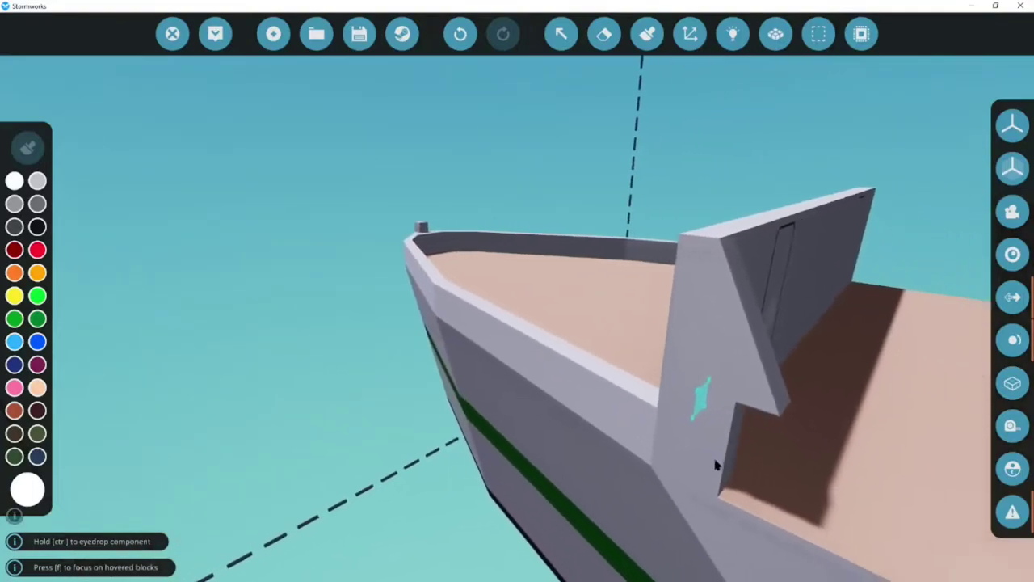
scroll(614, 420, "down", 1)
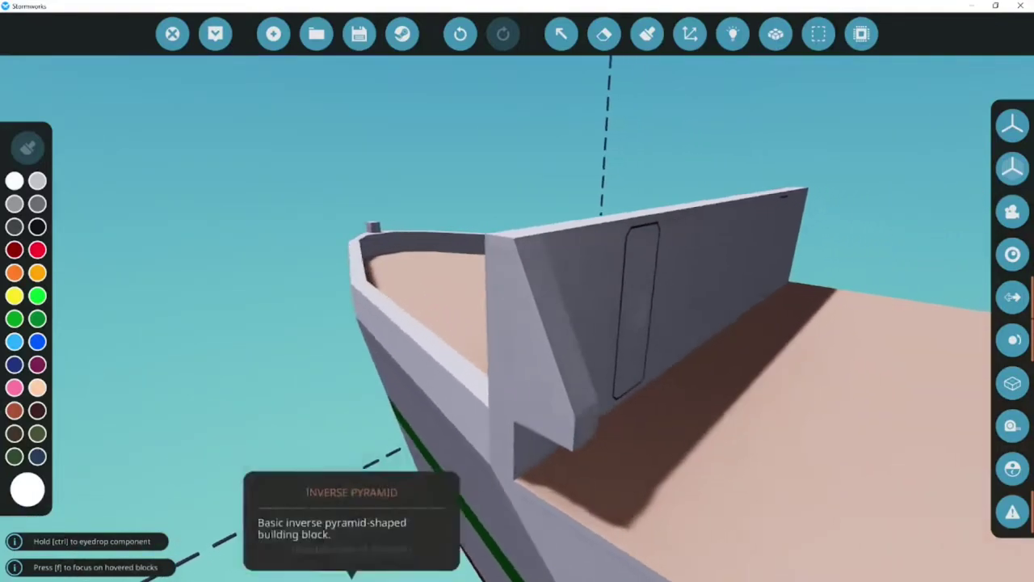
scroll(533, 424, "down", 1)
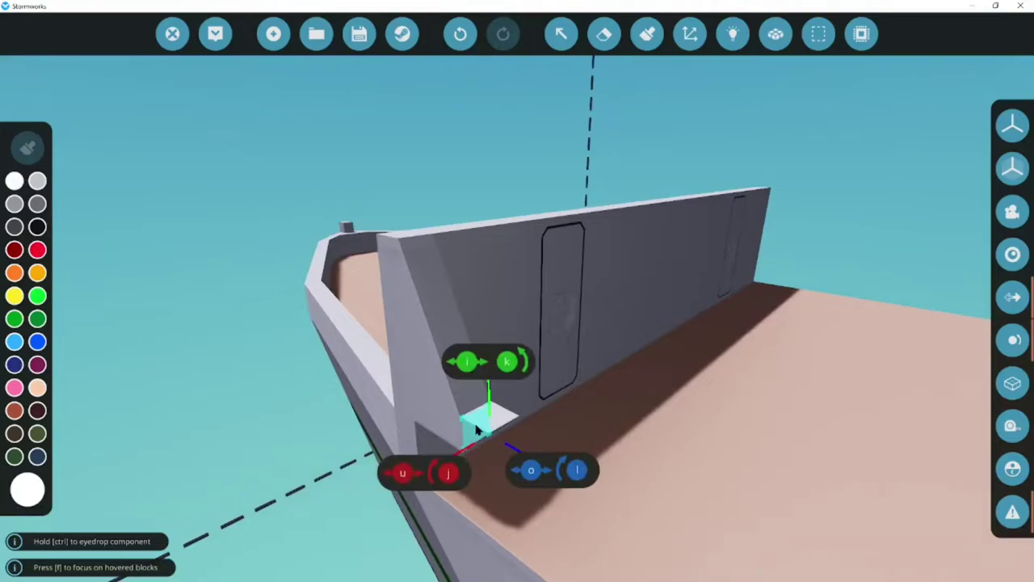
key("w")
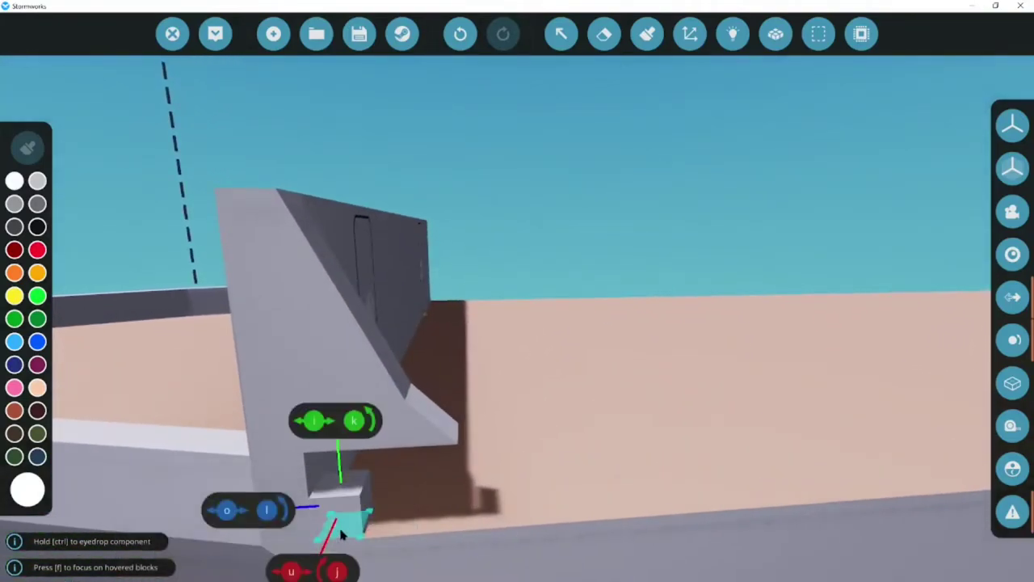
left_click_drag(335, 484, 579, 512)
- Add a small block at the wedge's base, briefly toggling between remove and place modes
left_click(492, 504)
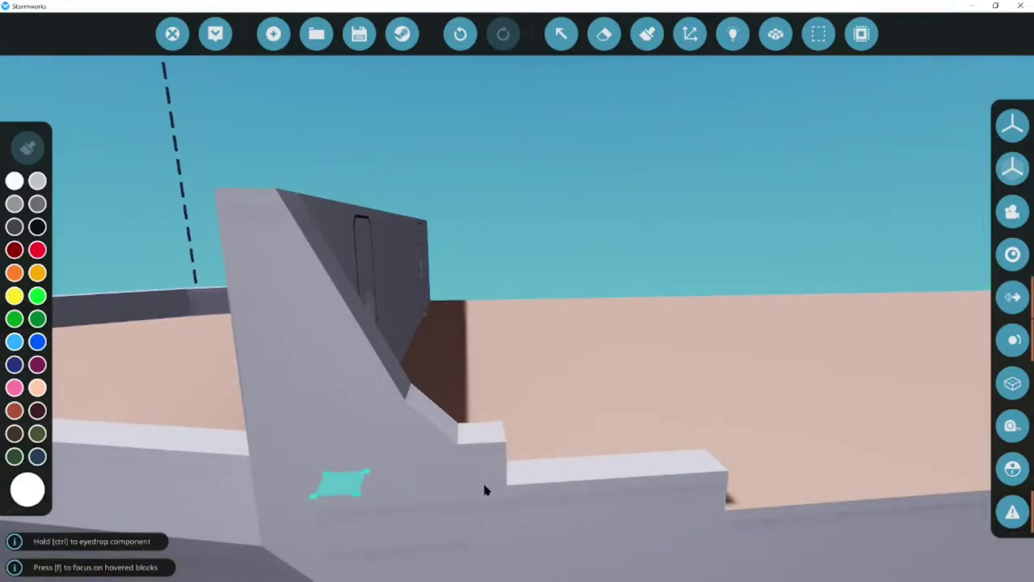
key("s")
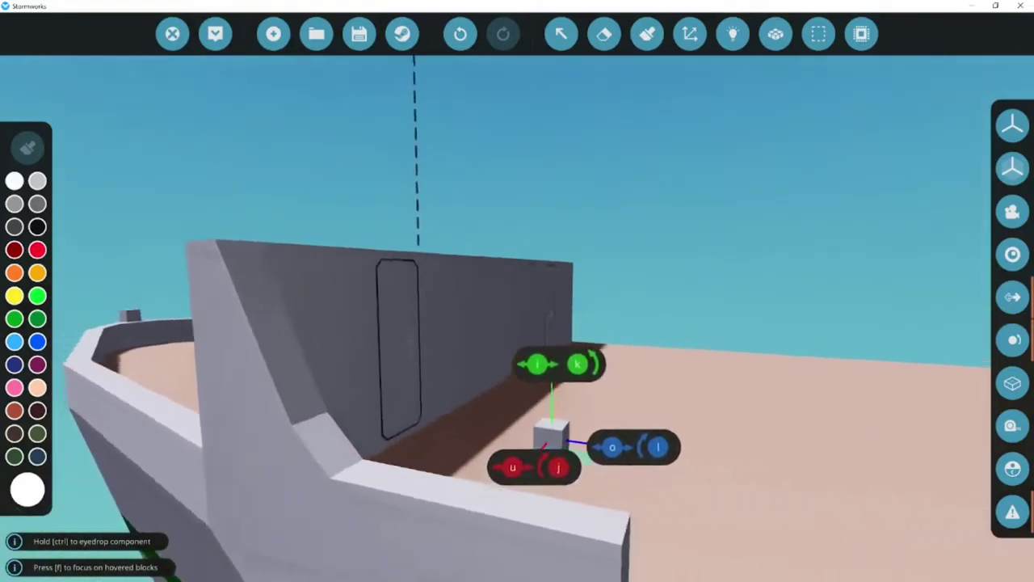
left_click(602, 46)
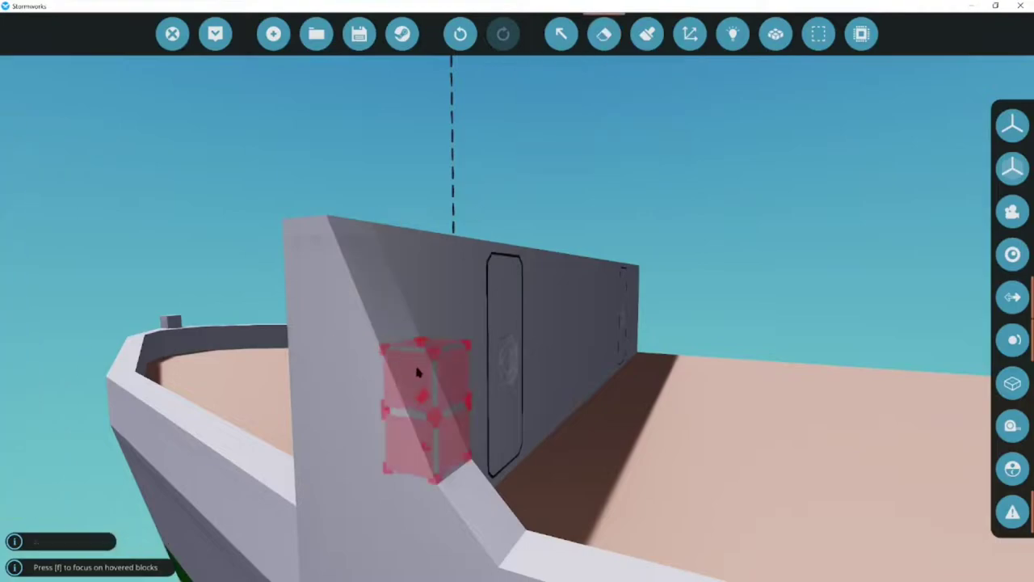
left_click(601, 40)
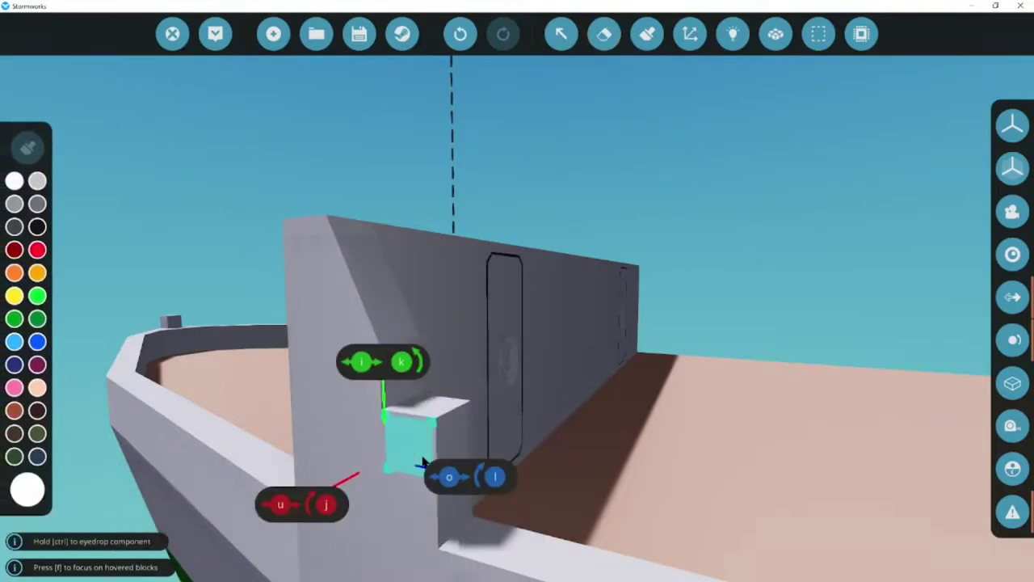
- Place a wedge block on the hull rim beside the tall bow wall and inspect it
key("w")
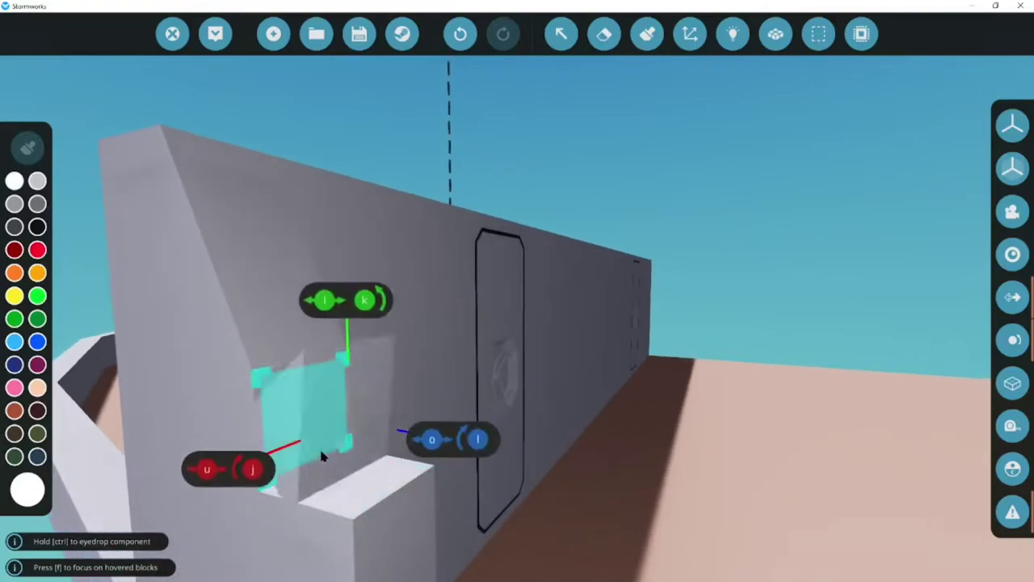
key("s")
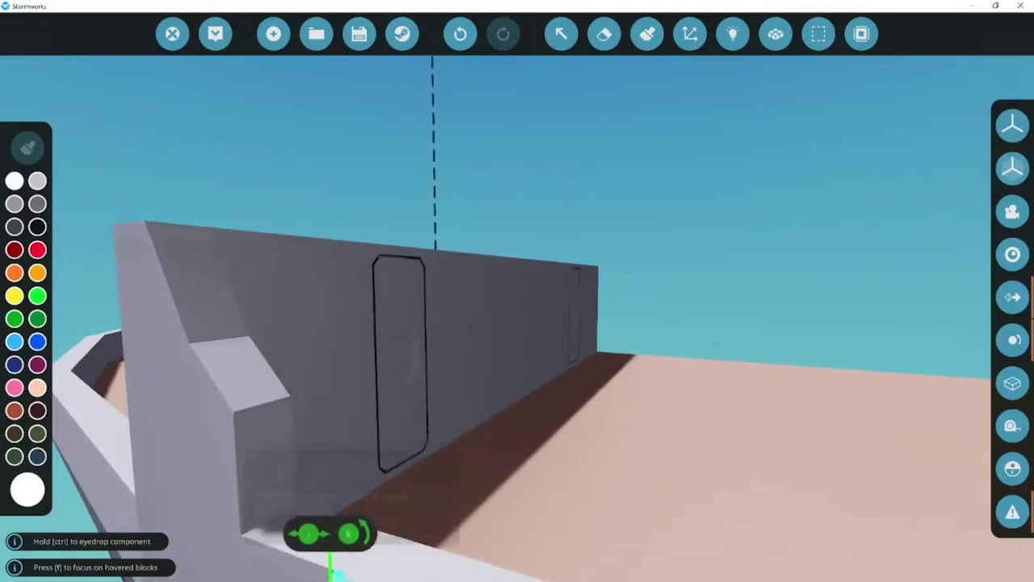
key("s")
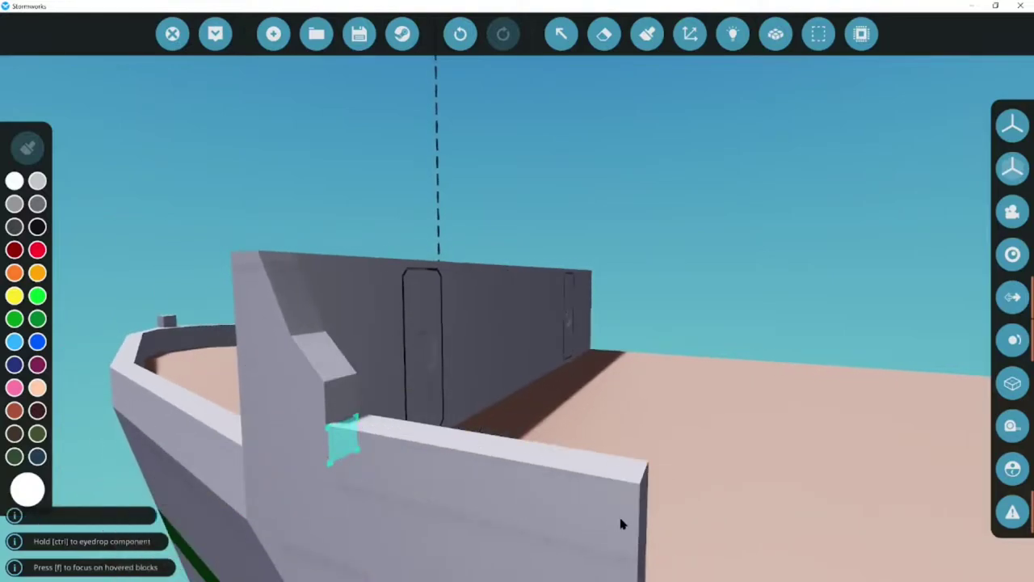
key("w")
left_click(315, 477)
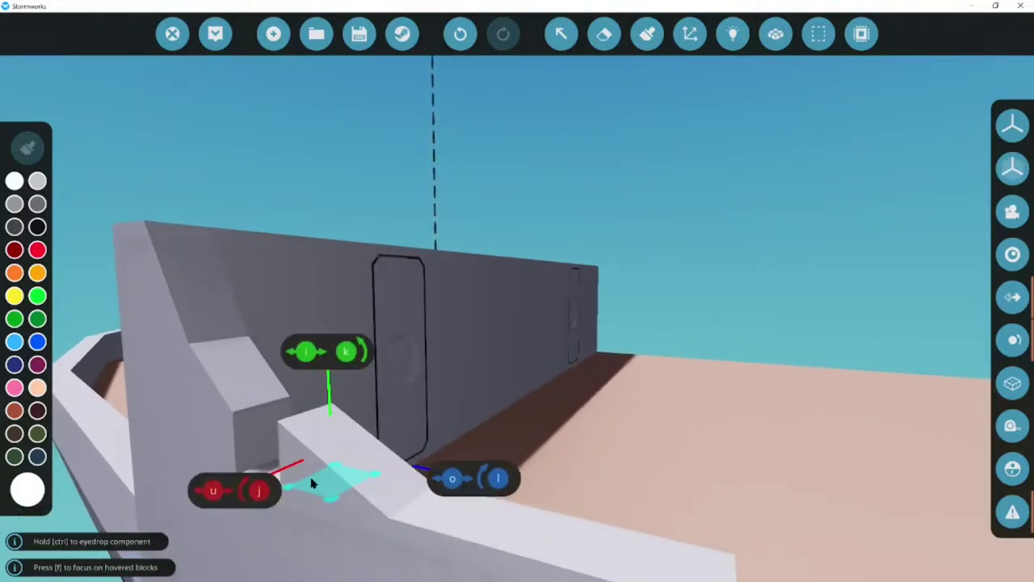
key("d")
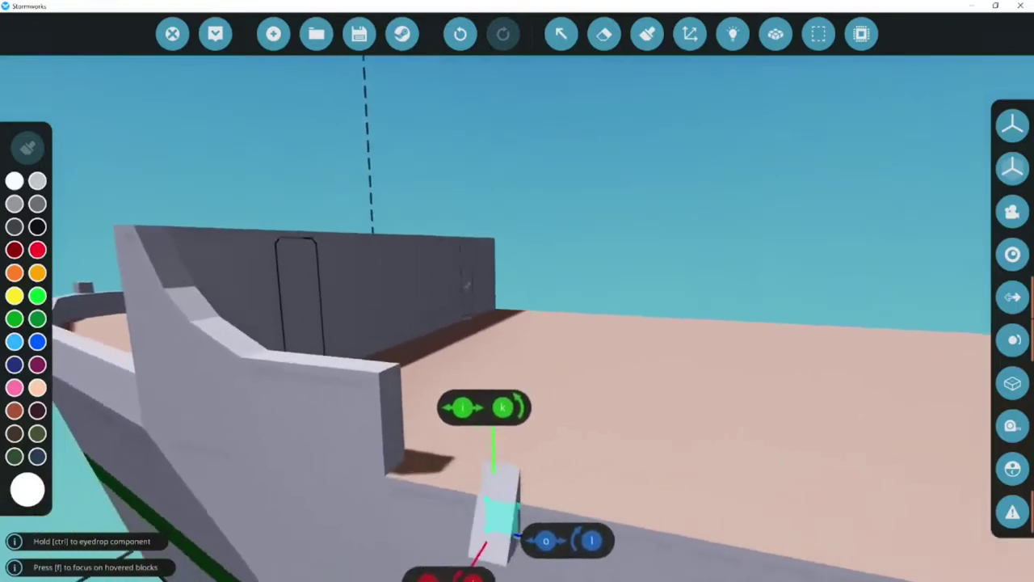
key("a")
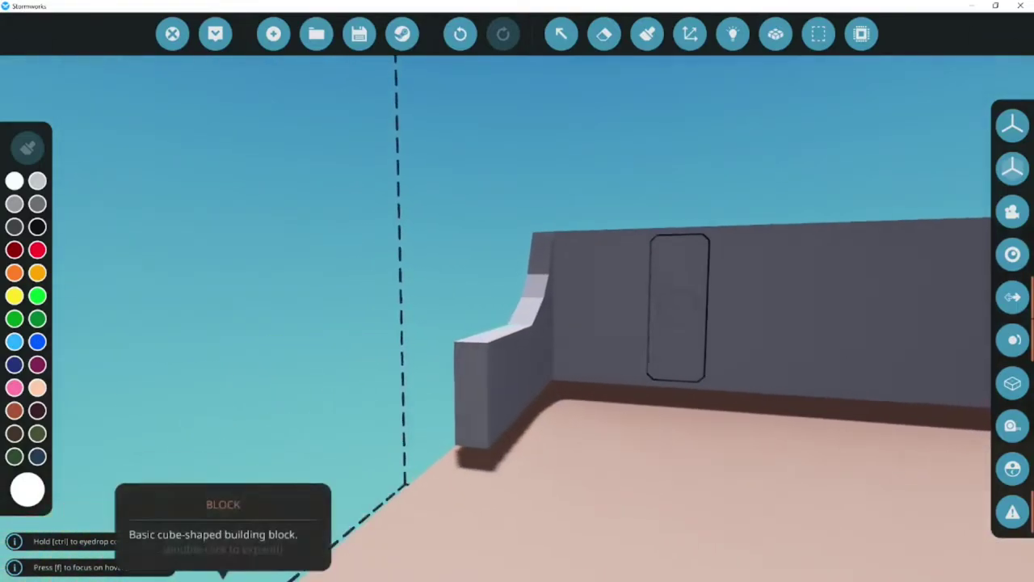
- Delete the large grey wall block in front and place a new block atop the wall
key("f")
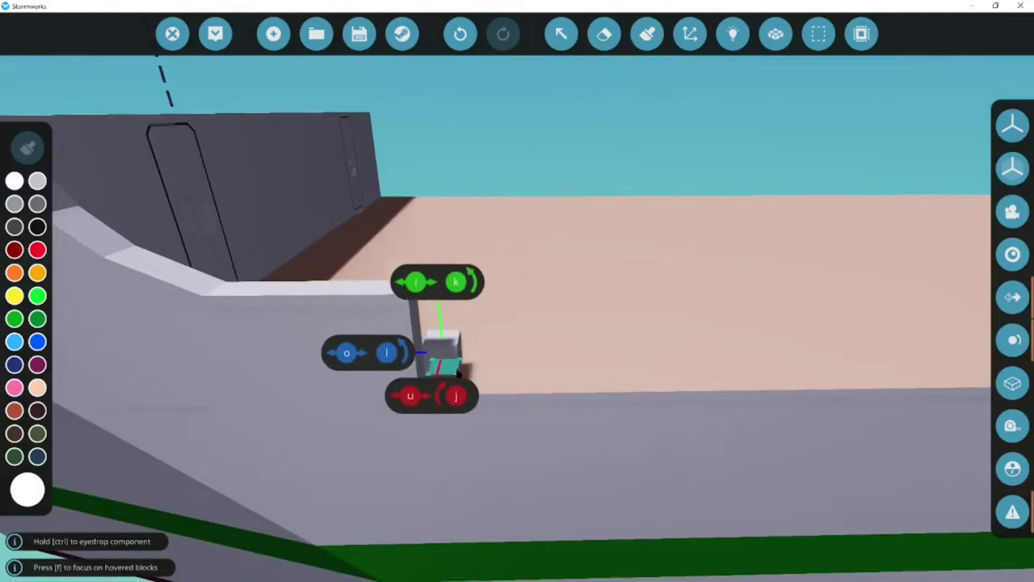
key("d")
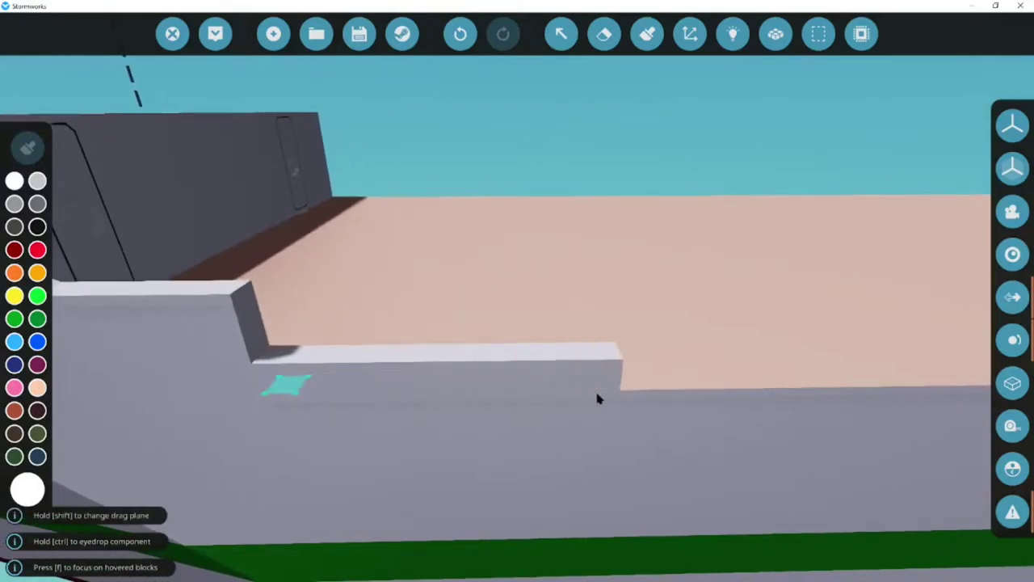
key("a")
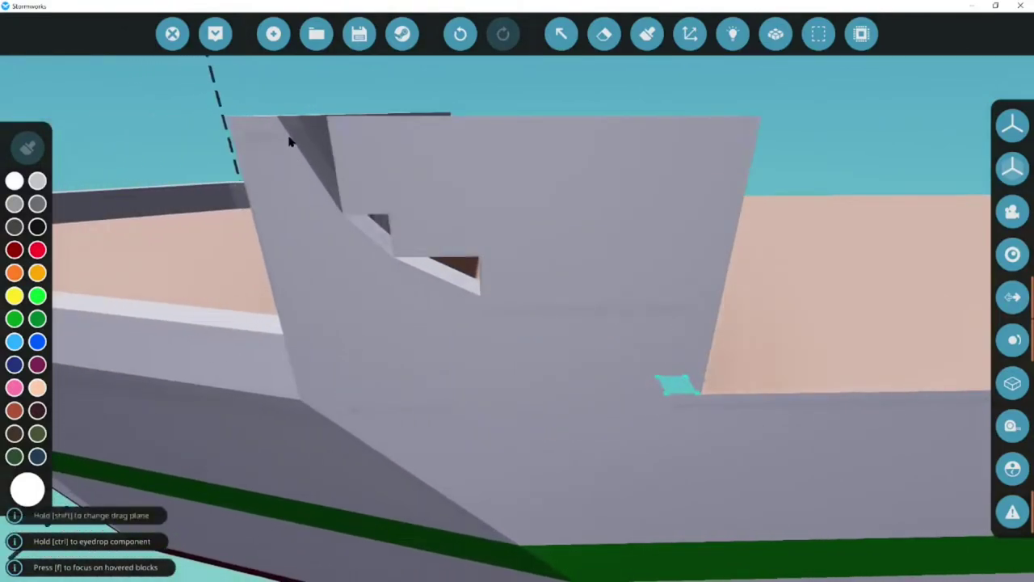
right_click(413, 220)
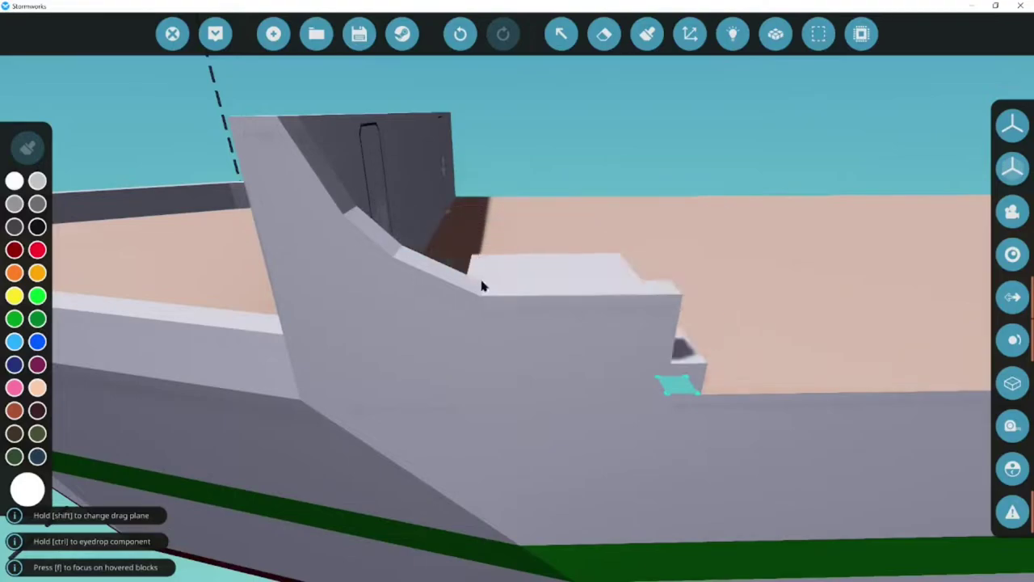
left_click(370, 238)
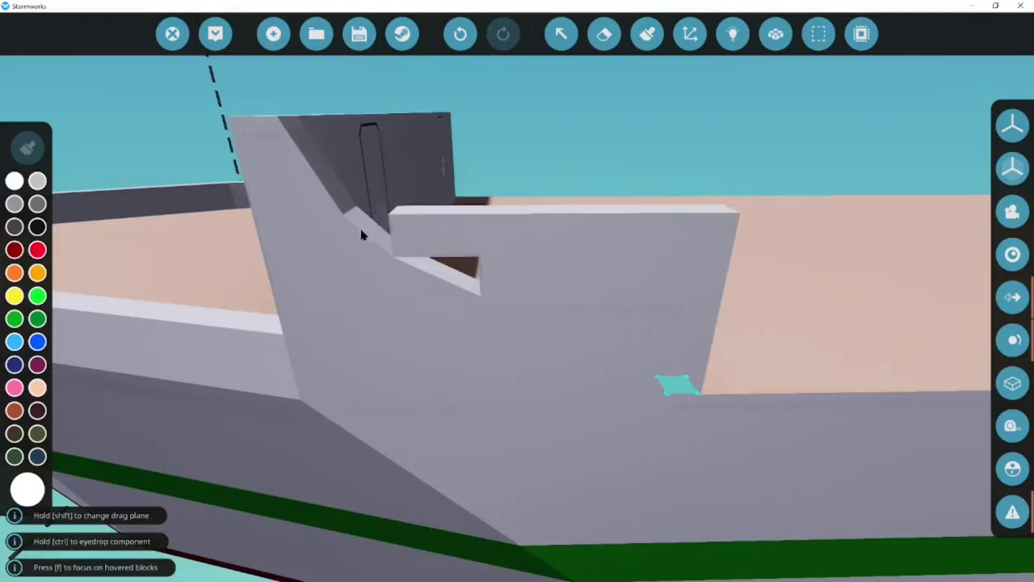
- Add a block at the wall's end and a wedge on the wall top
key("d")
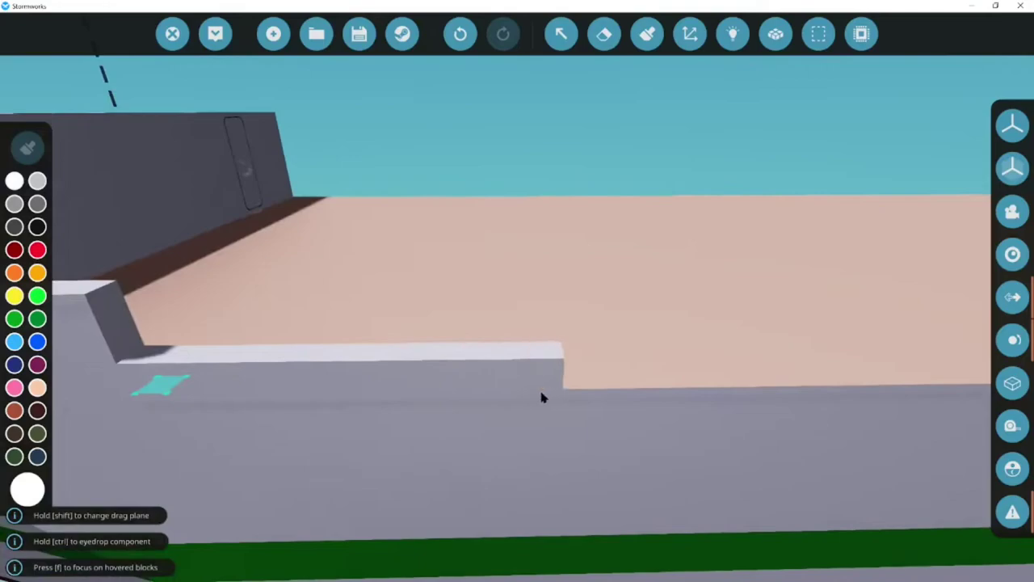
key("d")
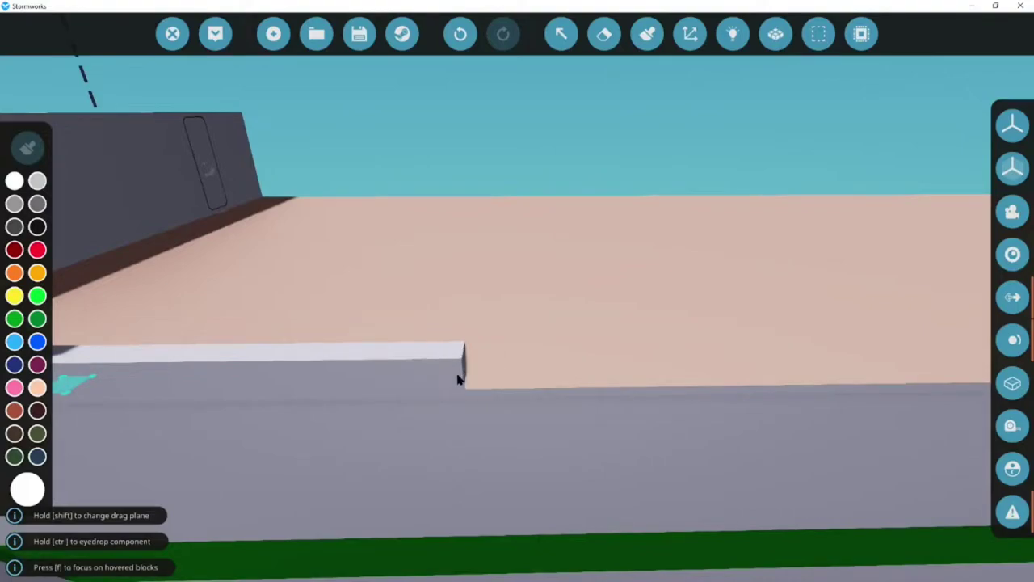
key("a")
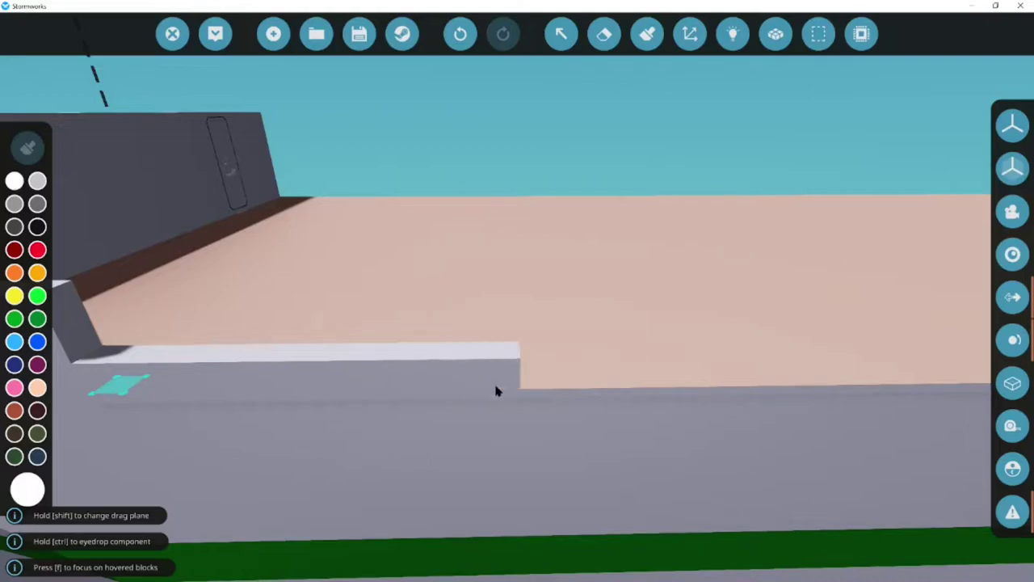
left_click(501, 355)
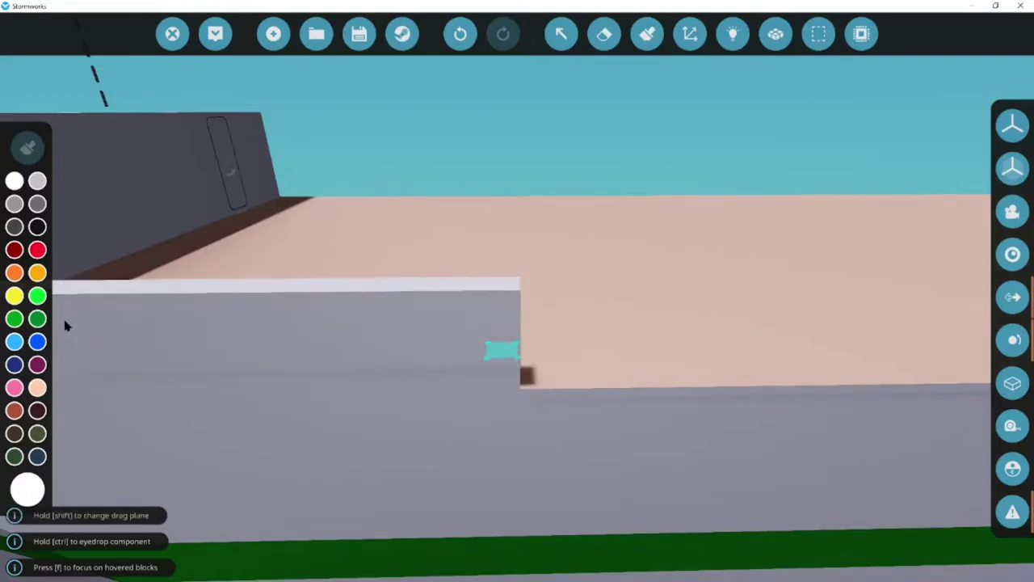
key("w")
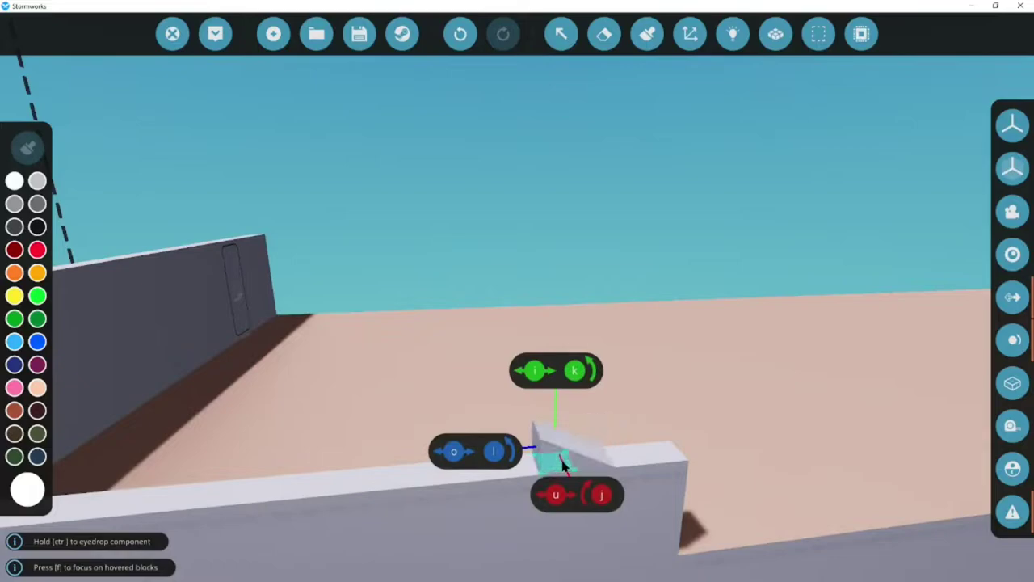
left_click(563, 466)
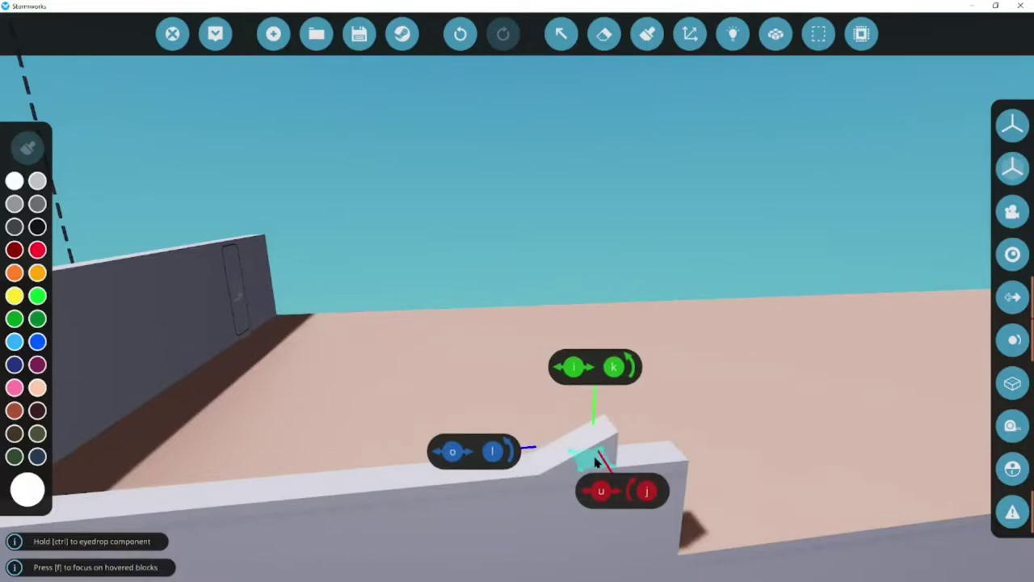
scroll(596, 462, "down", 5)
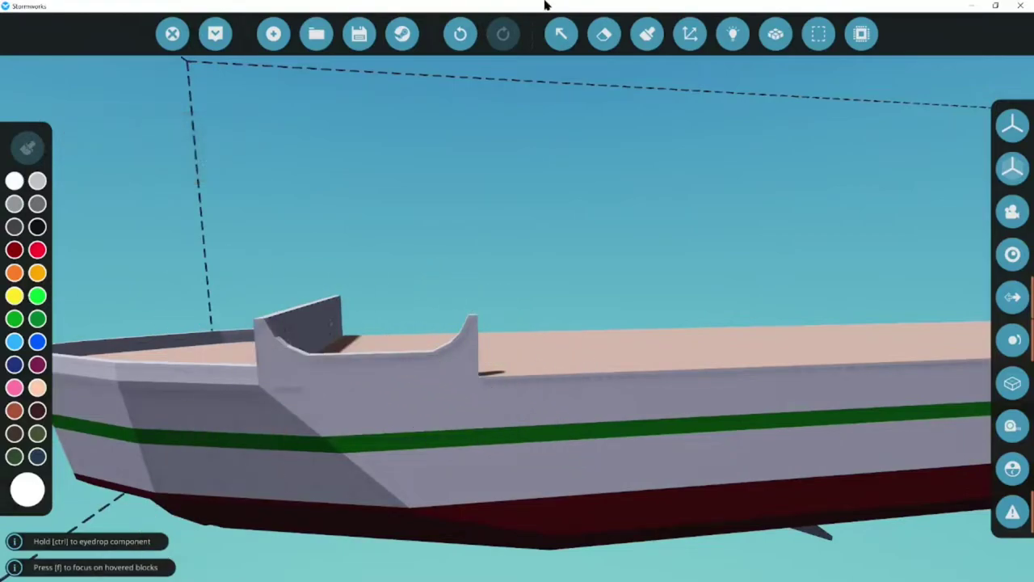
- Switch to the paint tool with tan picked and survey the hull bay, including the logic view
left_click(646, 33)
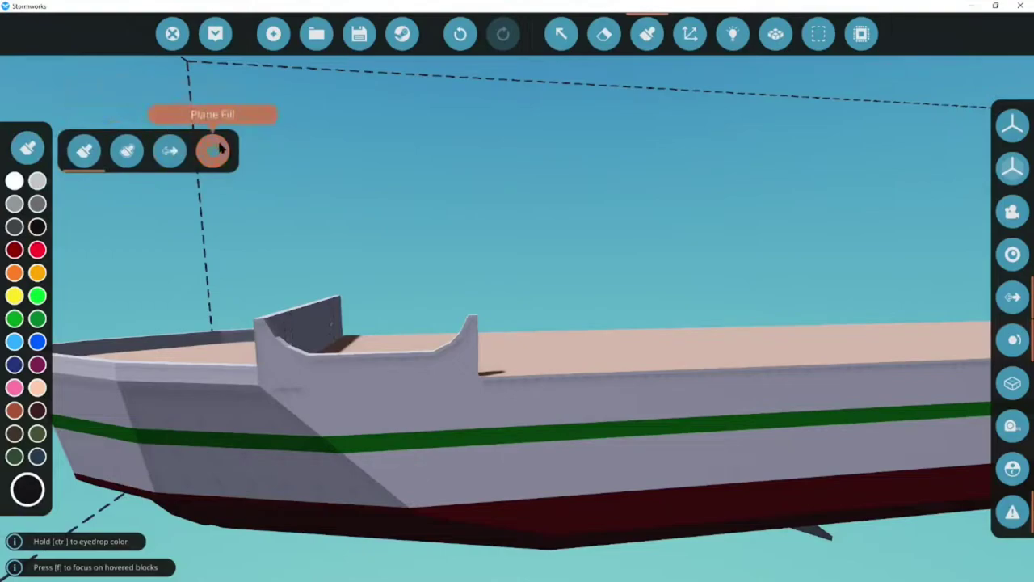
key("a")
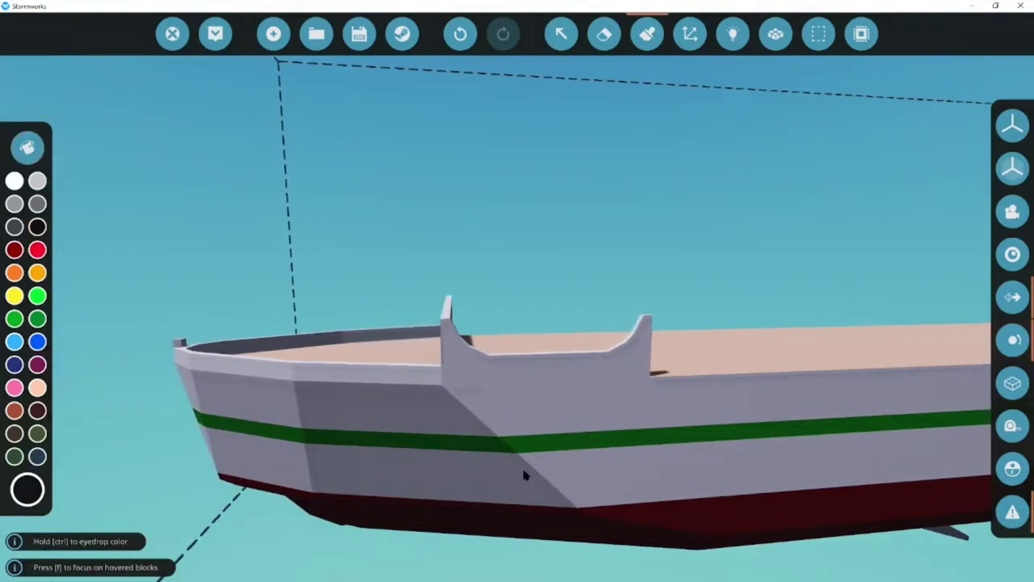
key("4")
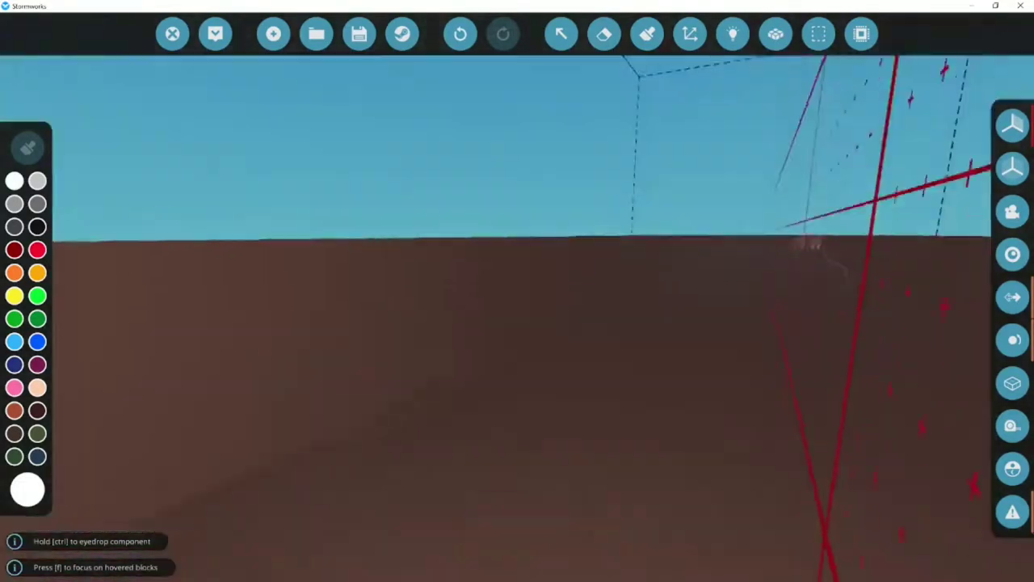
key("s")
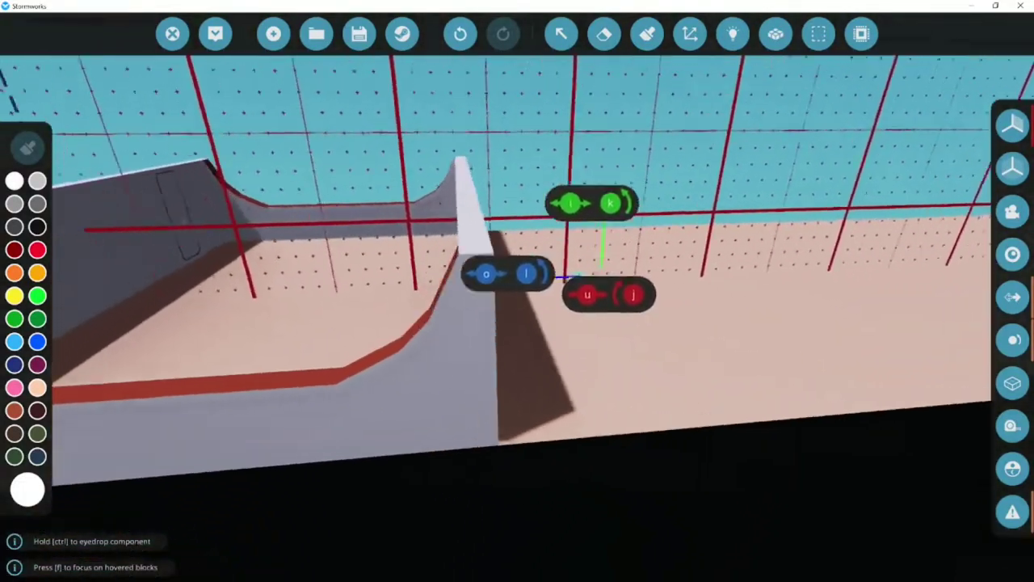
key("d")
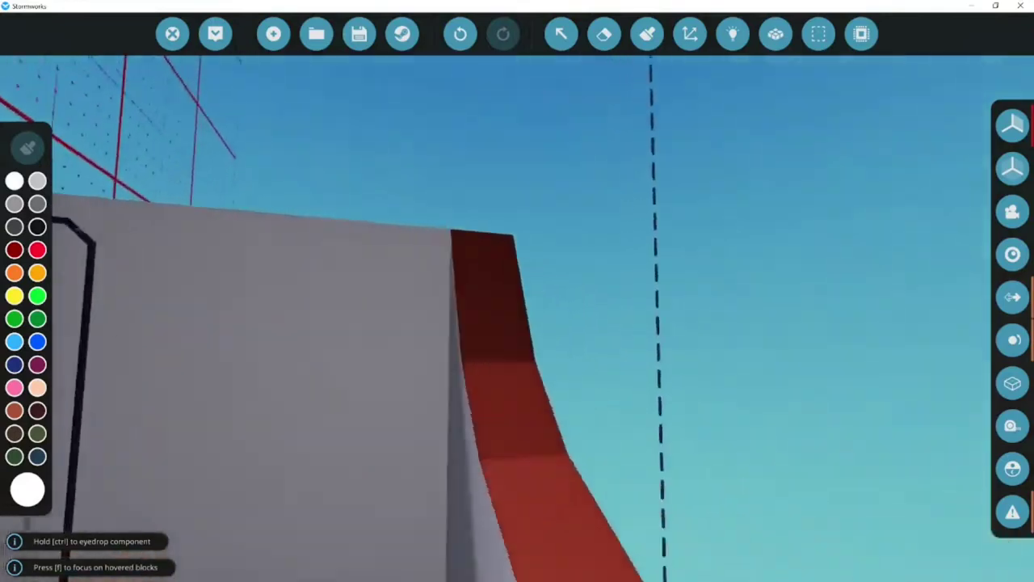
key("a")
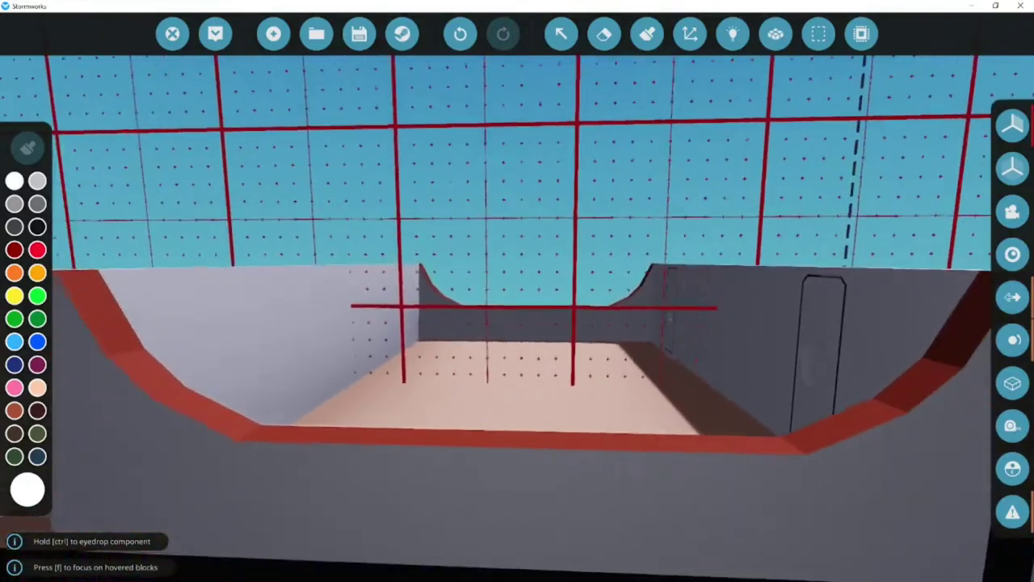
key("s")
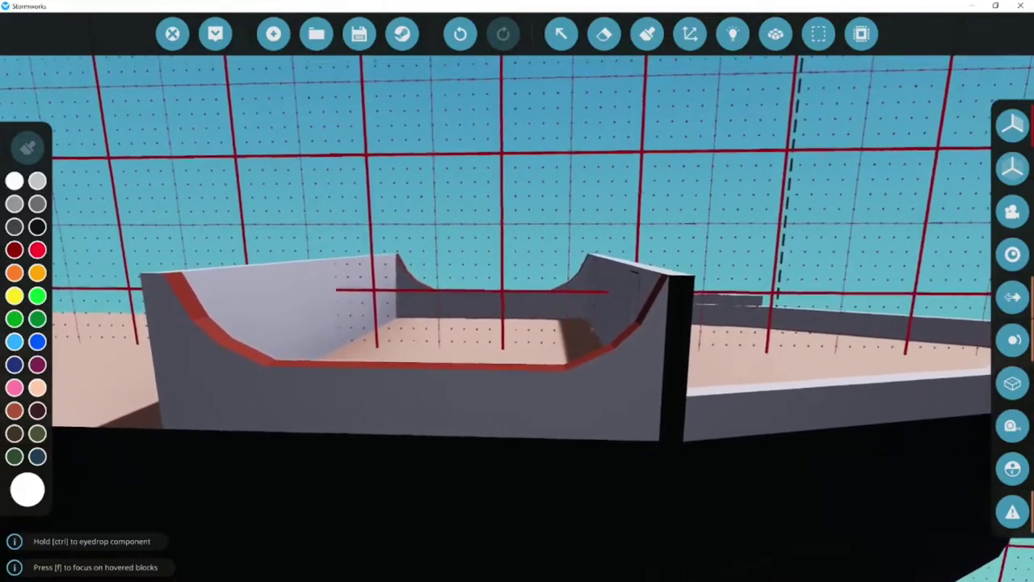
key("w")
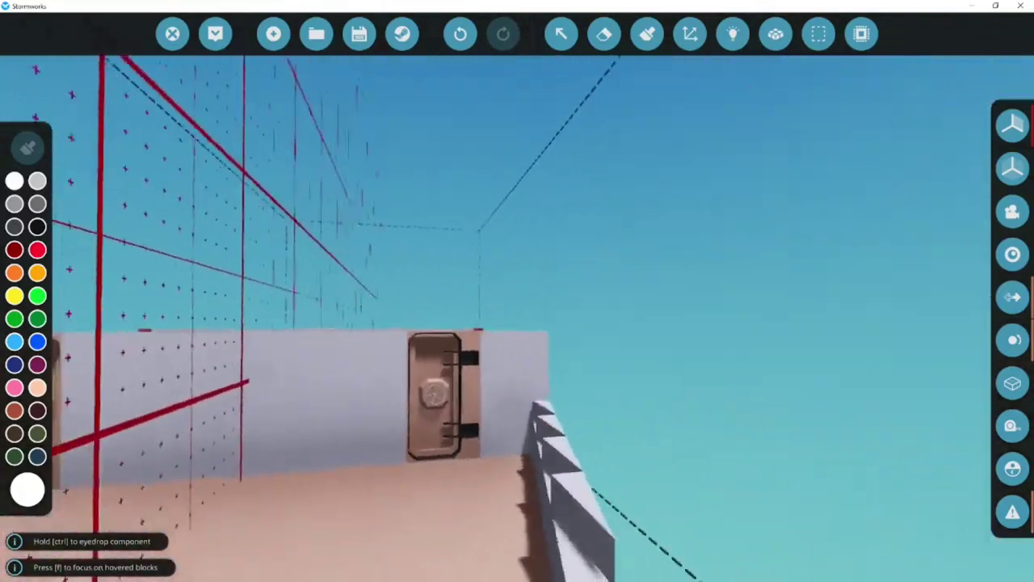
key("s")
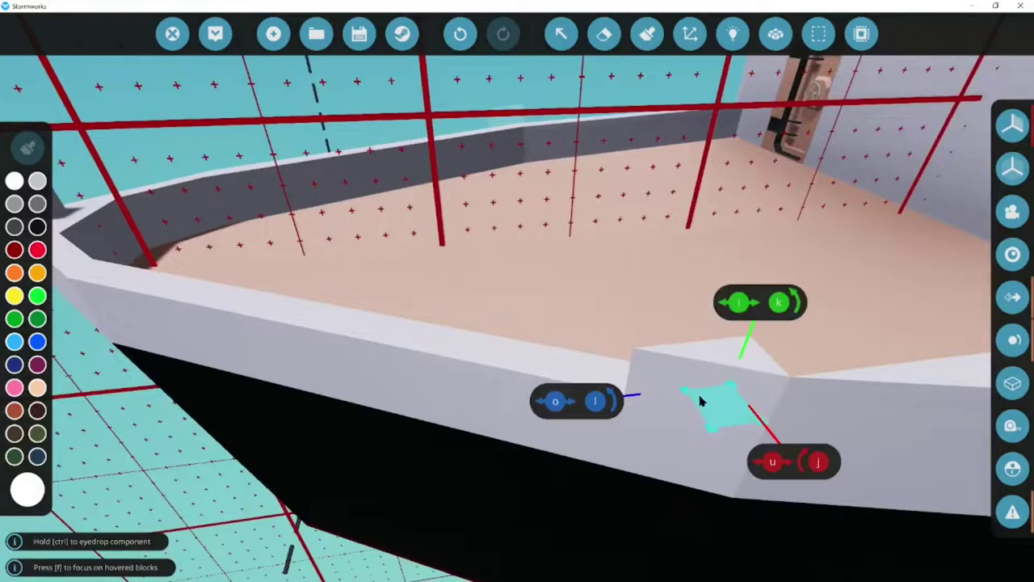
- Place a white wedge on the hull rim, then look toward the bow and cabin walls
left_click(700, 401)
key("a")
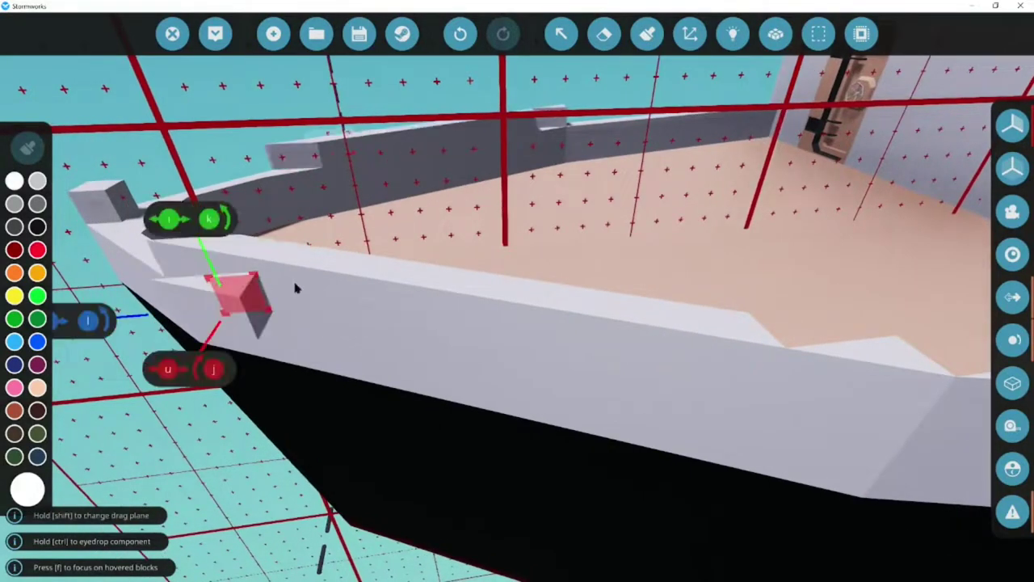
key("w")
key("s")
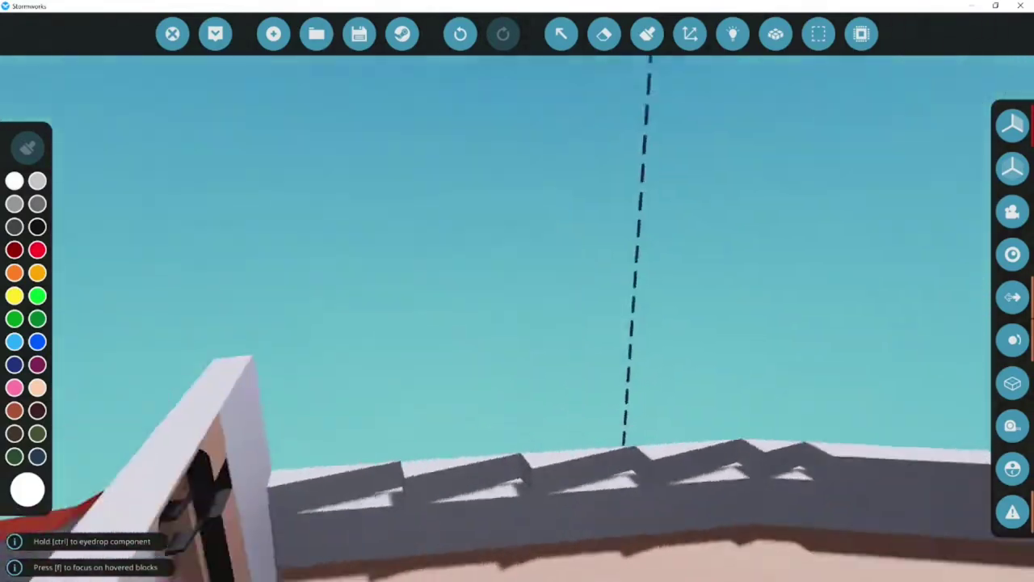
key("s")
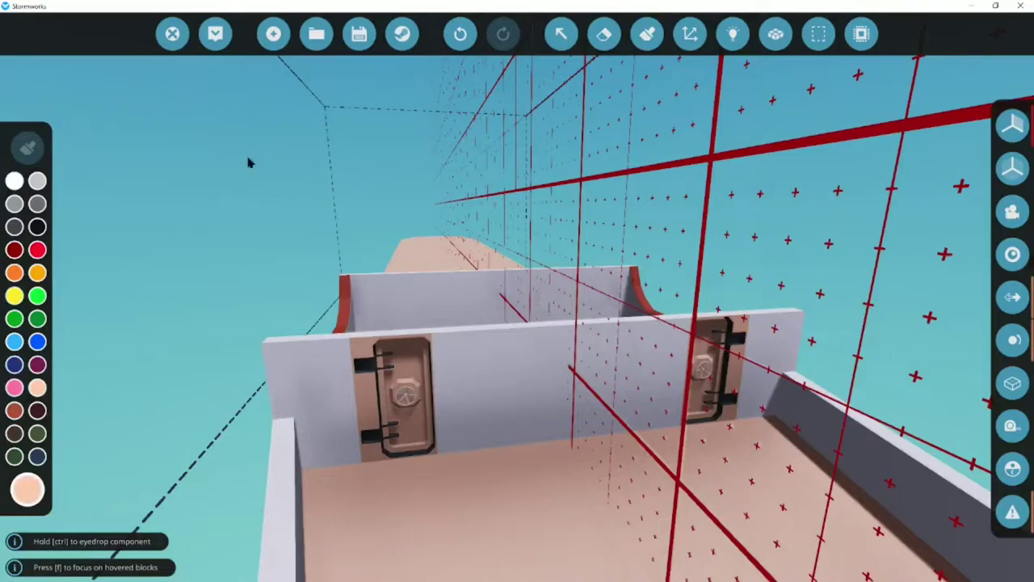
- Paint the inner face of the grey side wall brown
left_click(646, 33)
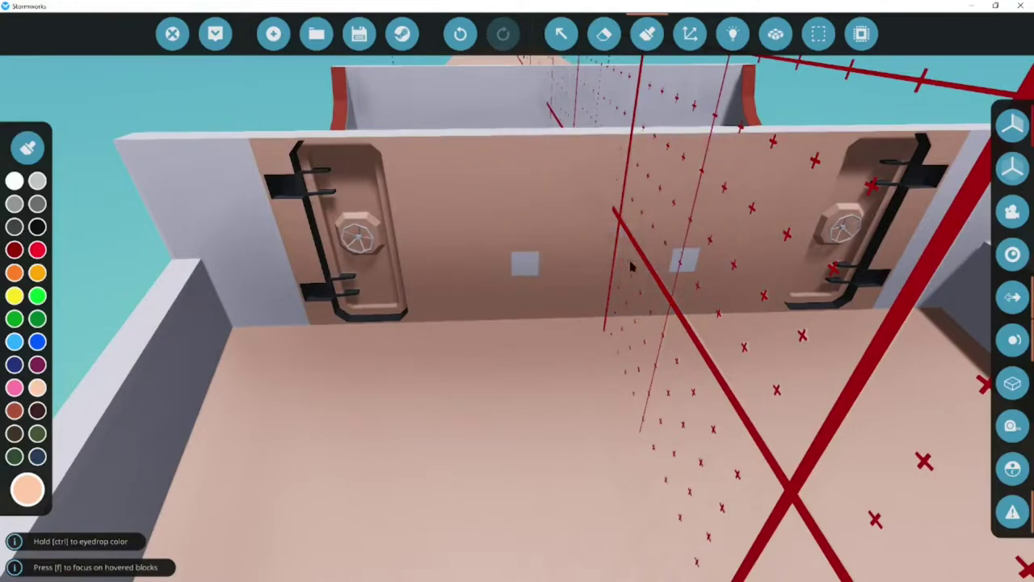
key("d")
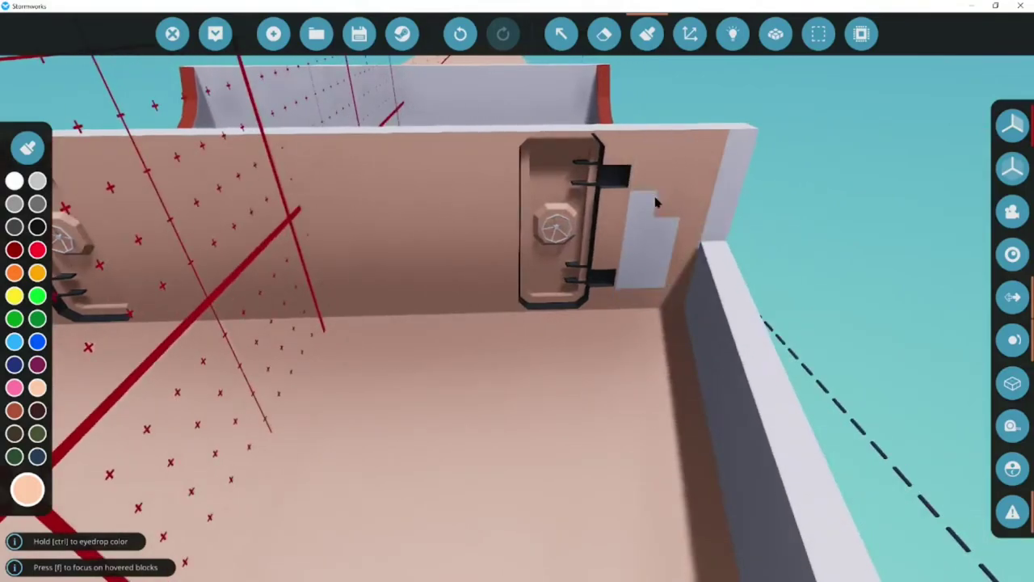
key("s")
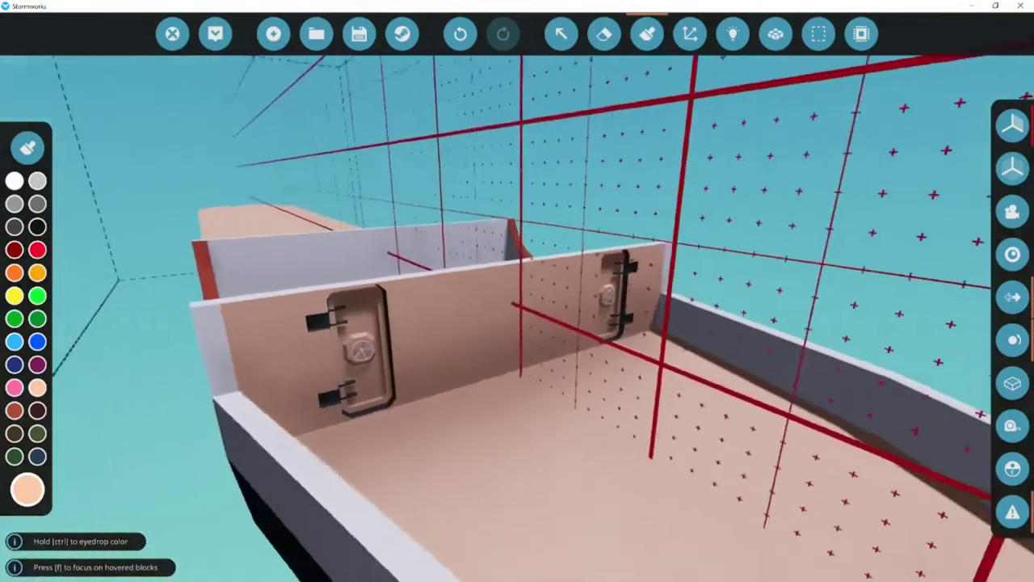
key("w")
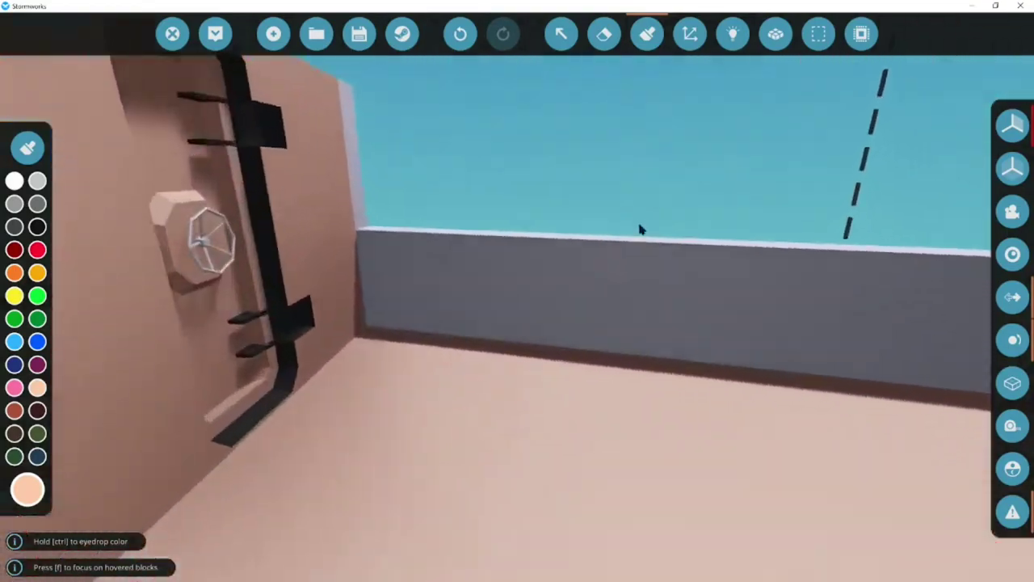
key("d")
left_click_drag(817, 343, 844, 365)
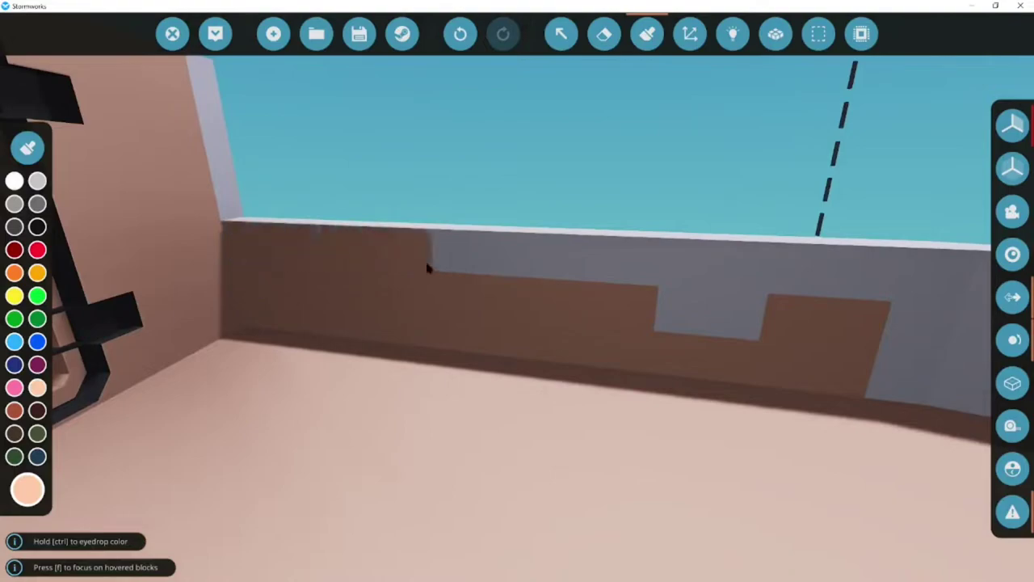
- Paint the bulkhead with the two hatches dark red
key("s")
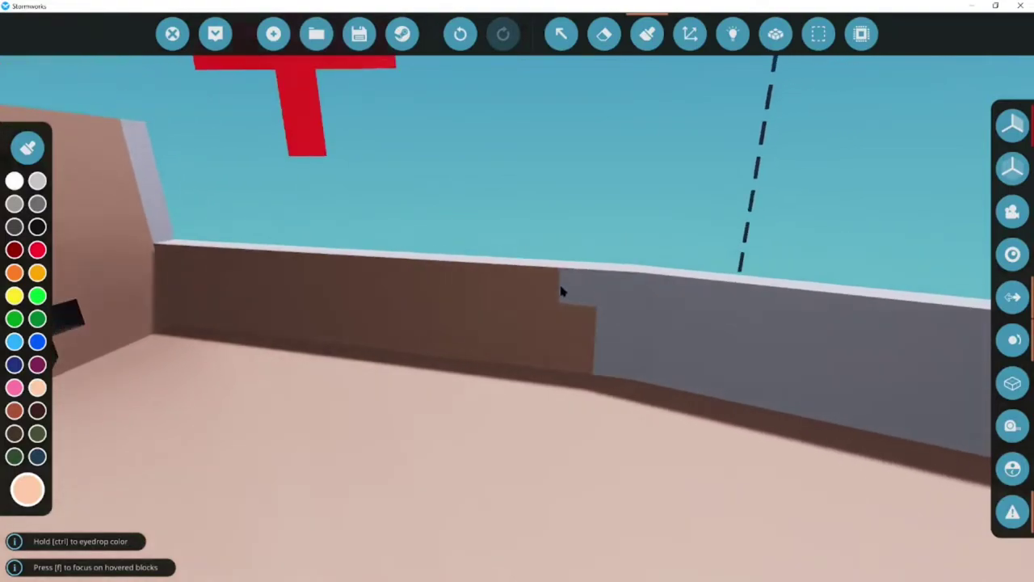
key("a")
key("a")
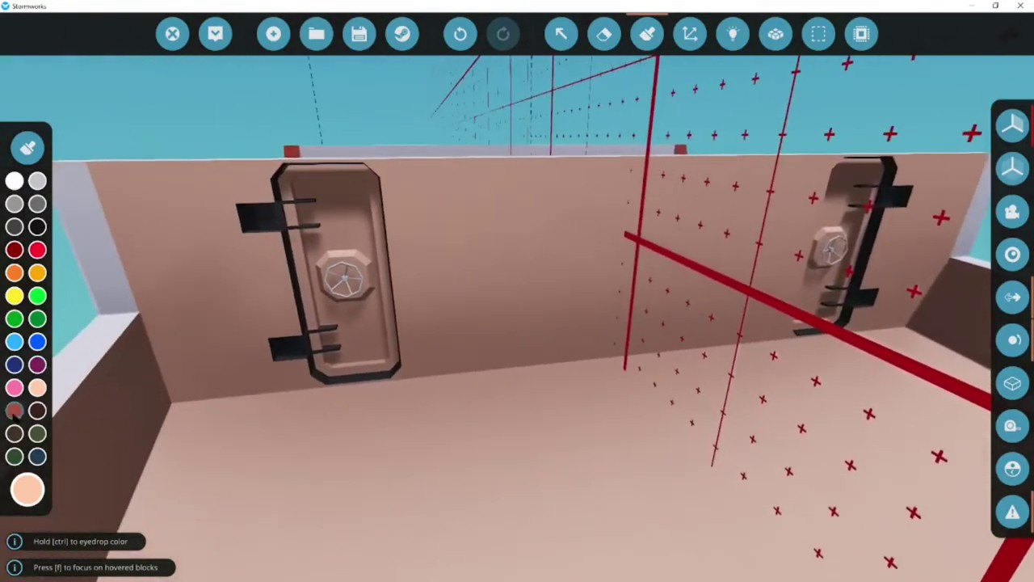
left_click(340, 279)
key("s")
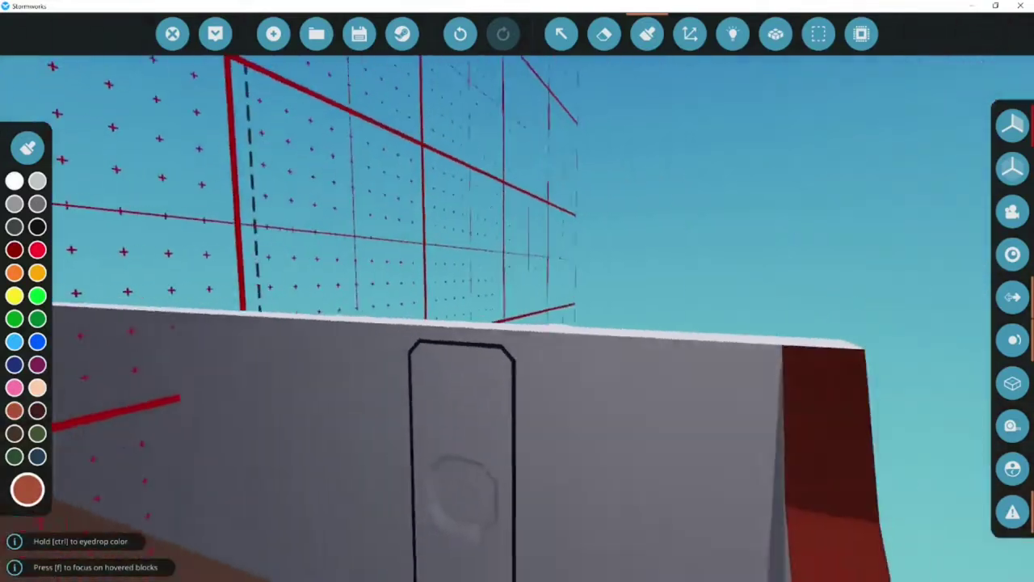
key("d")
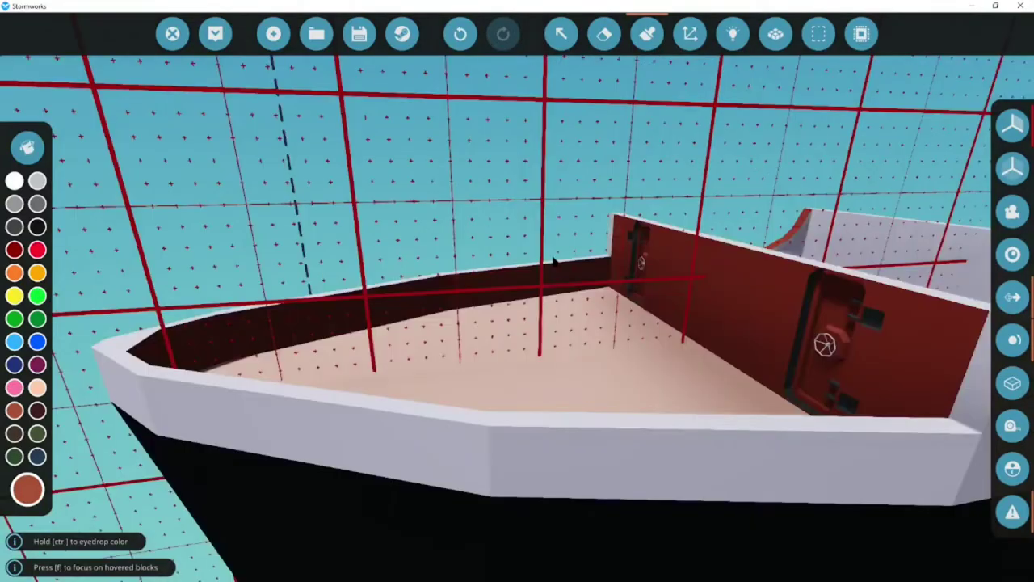
key("w")
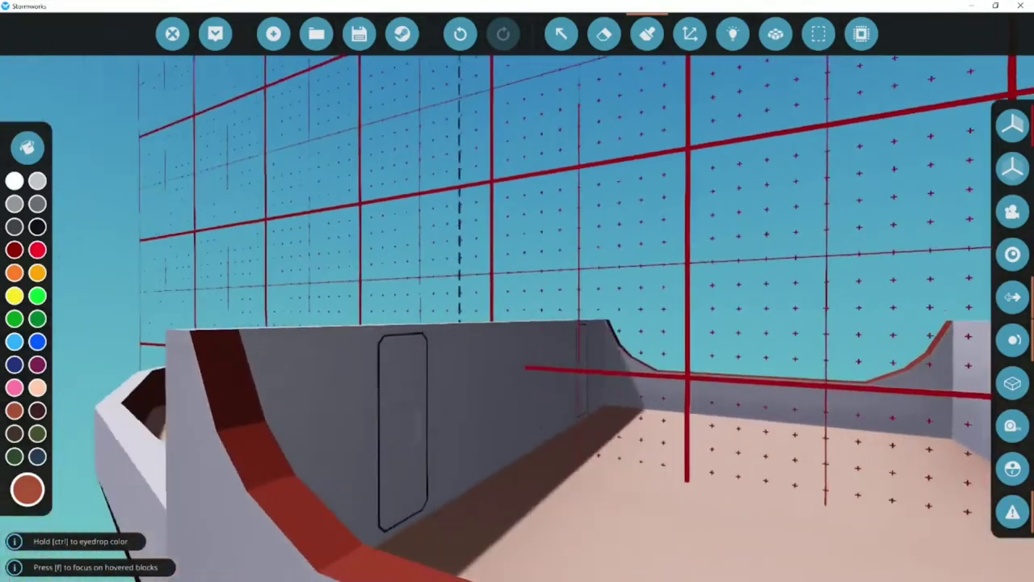
key("s")
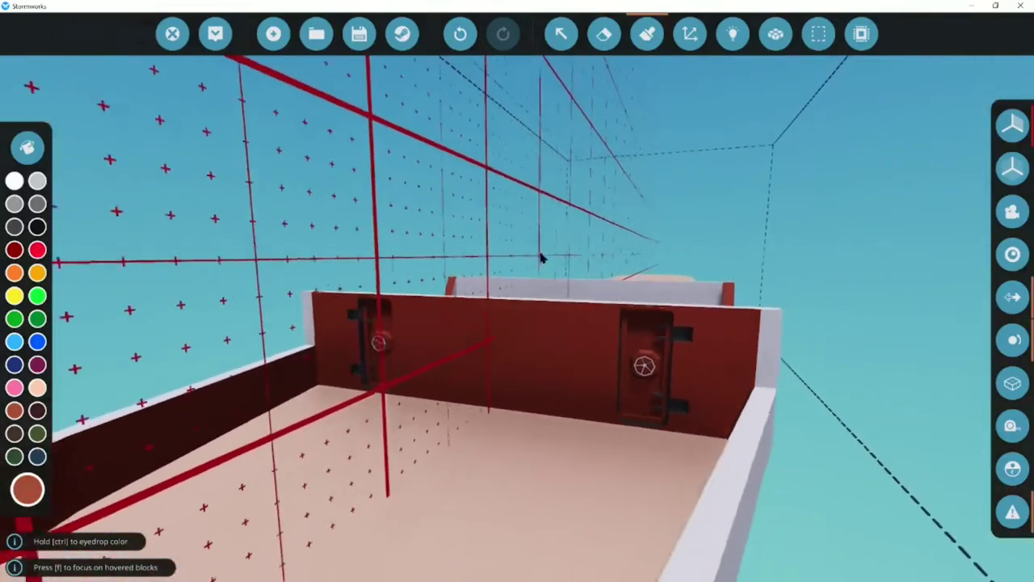
key("d")
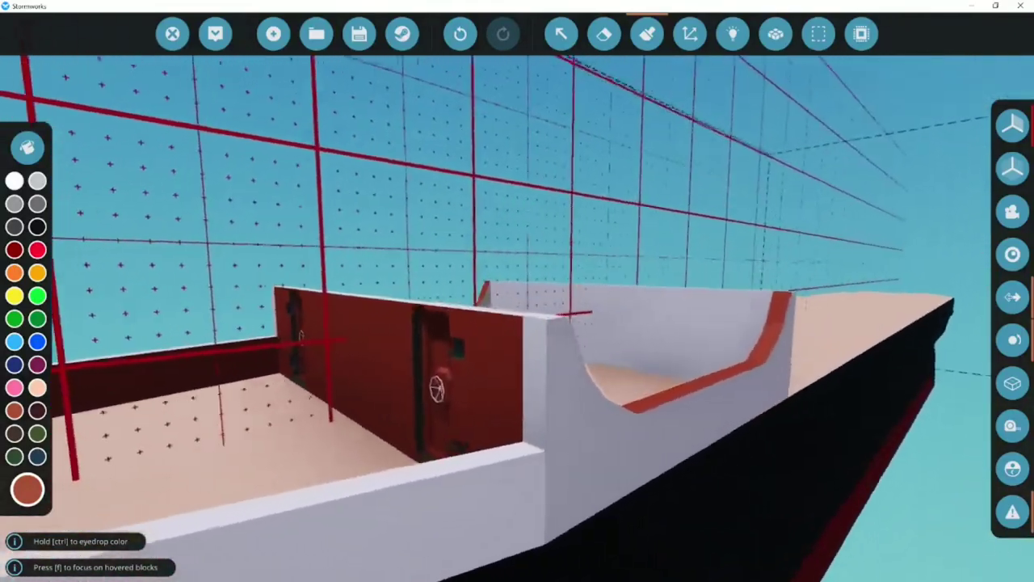
key("a")
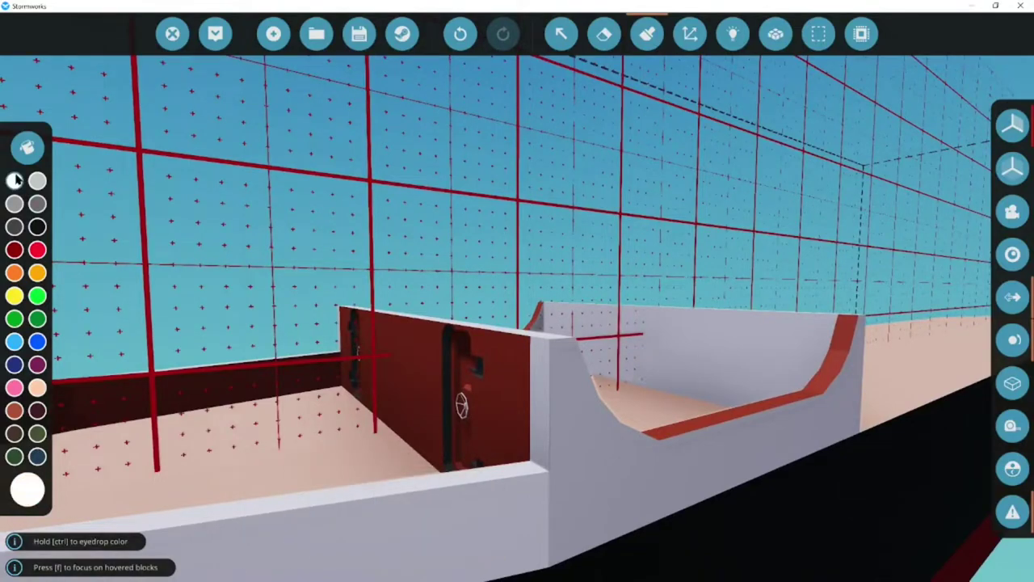
- Select the wedge and rotate it with O and I to fit the rail corners
key("1")
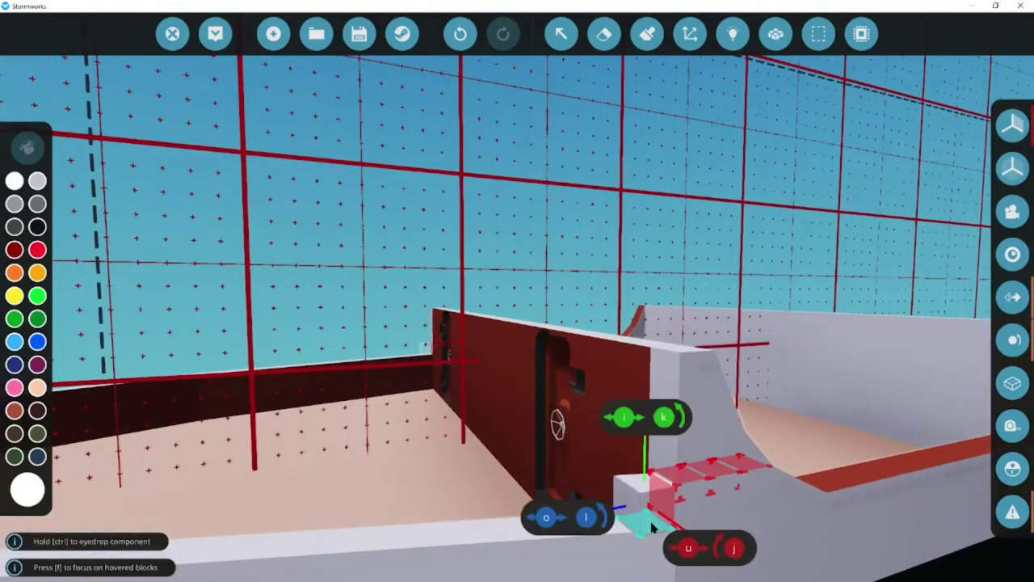
key("a")
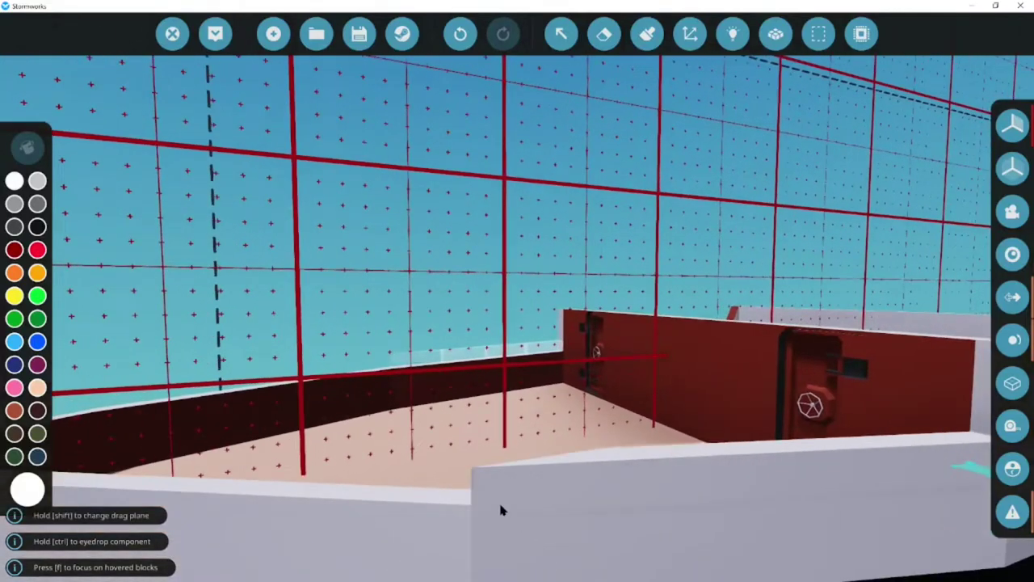
key("d")
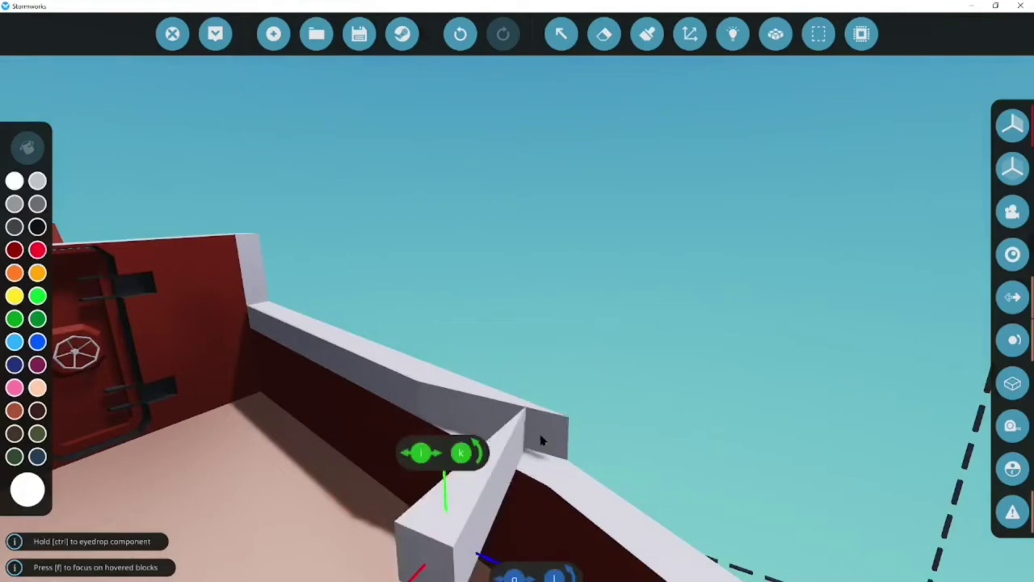
key("o")
key("o")
key("i")
key("a")
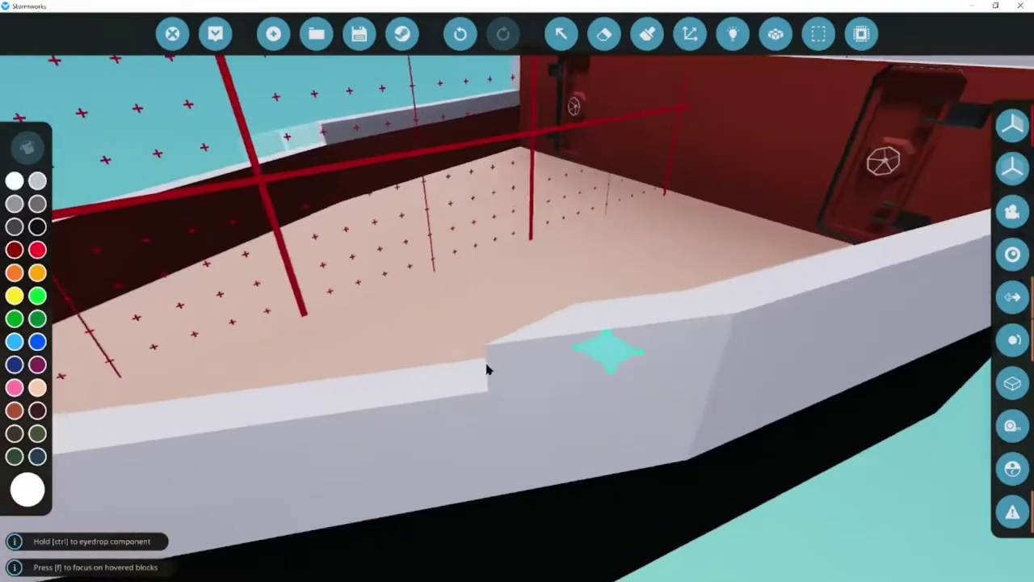
key("s")
key("w")
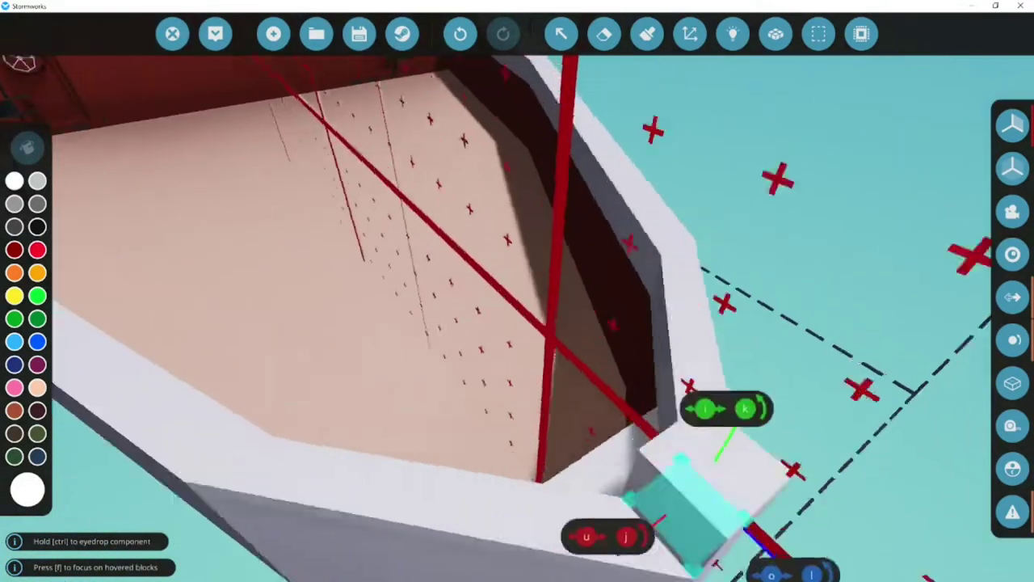
- Fly the camera in and out of the cabin to inspect the new deck beam
key("s")
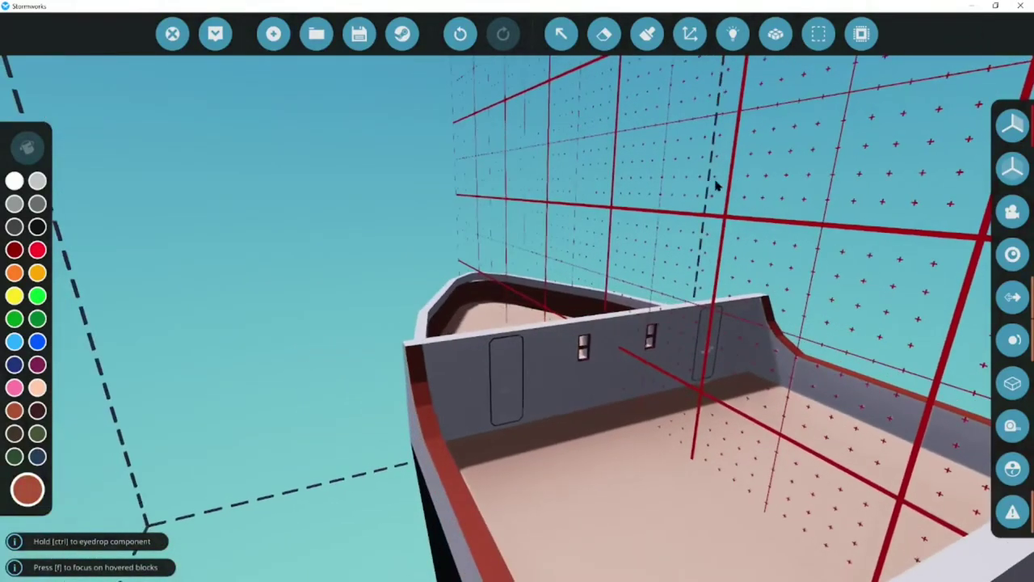
key("w")
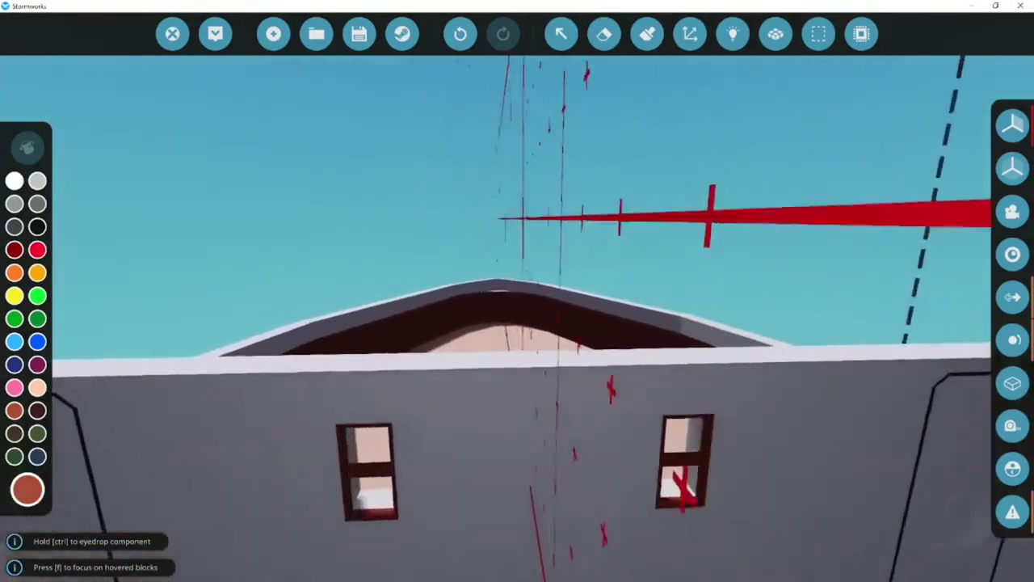
key("s")
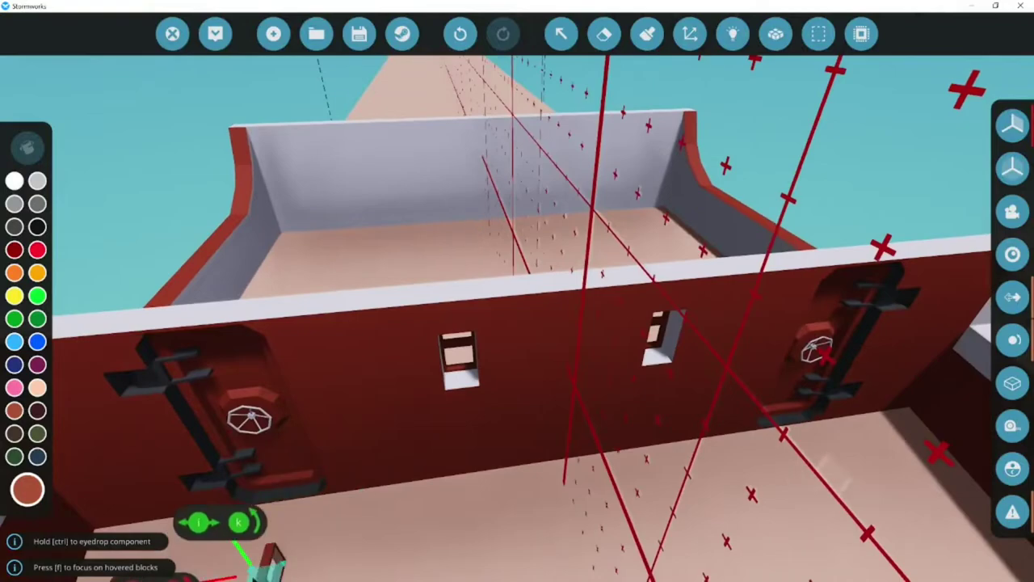
key("w")
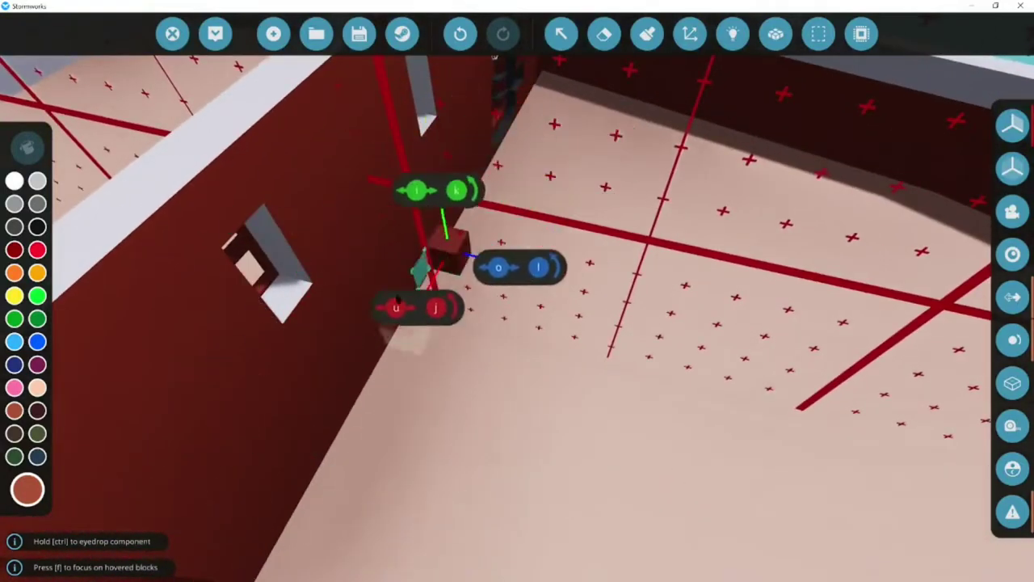
key("s")
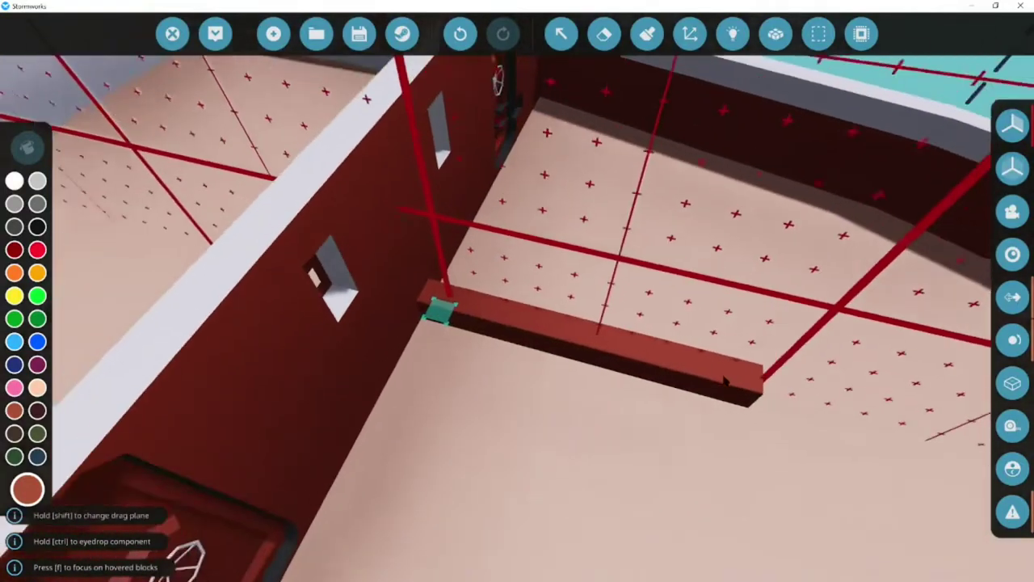
key("s")
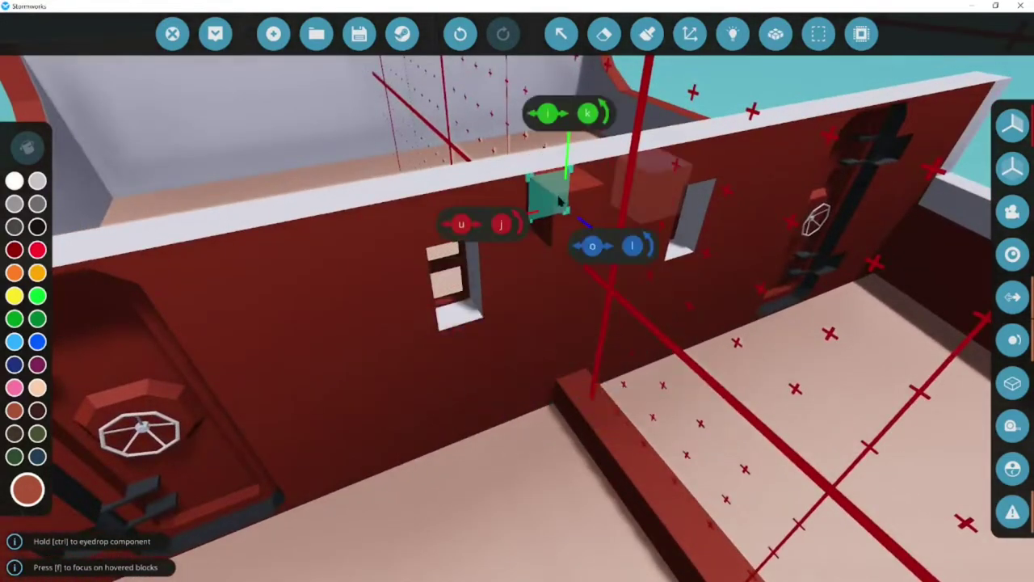
key("w")
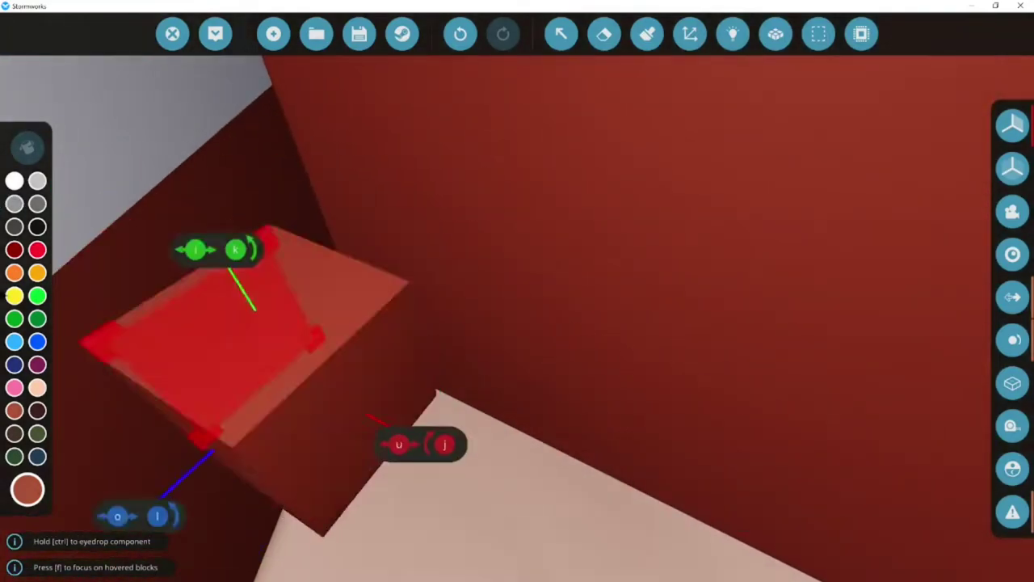
- Pick black, then white, as the paint colour
left_click(37, 227)
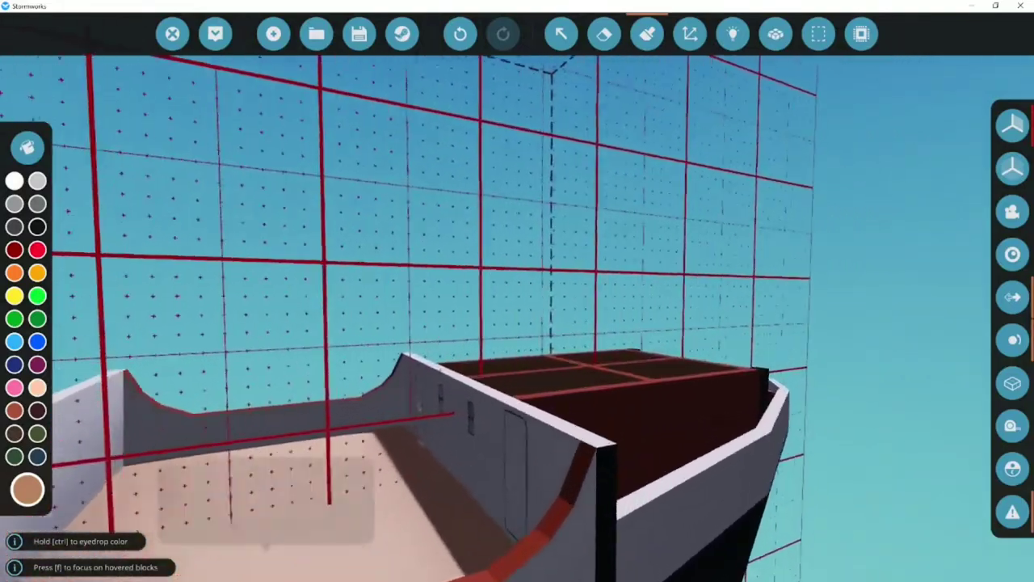
left_click(15, 181)
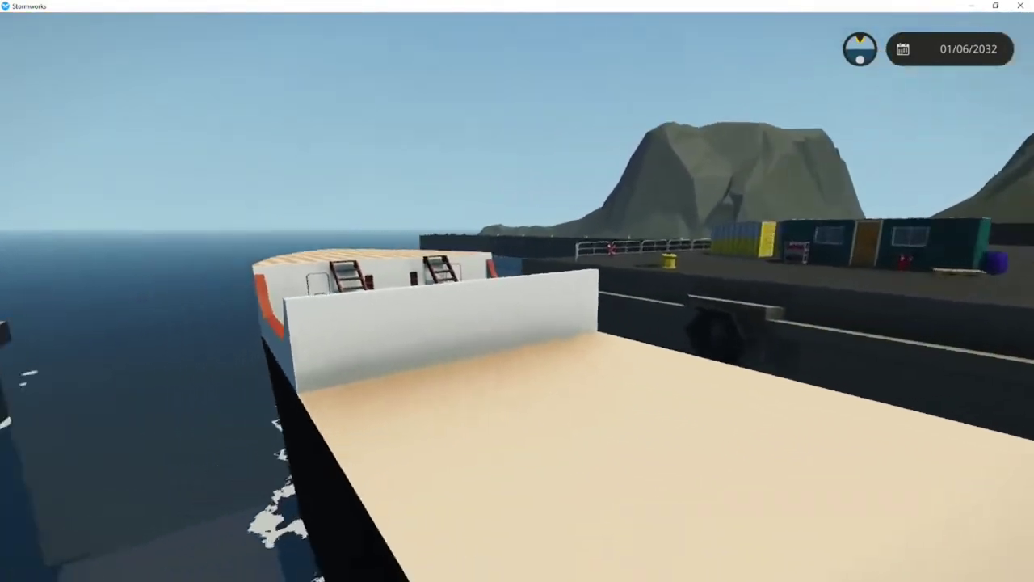
- Toggle the third-person view, then open the cabin hatch and walk inside
key("v")
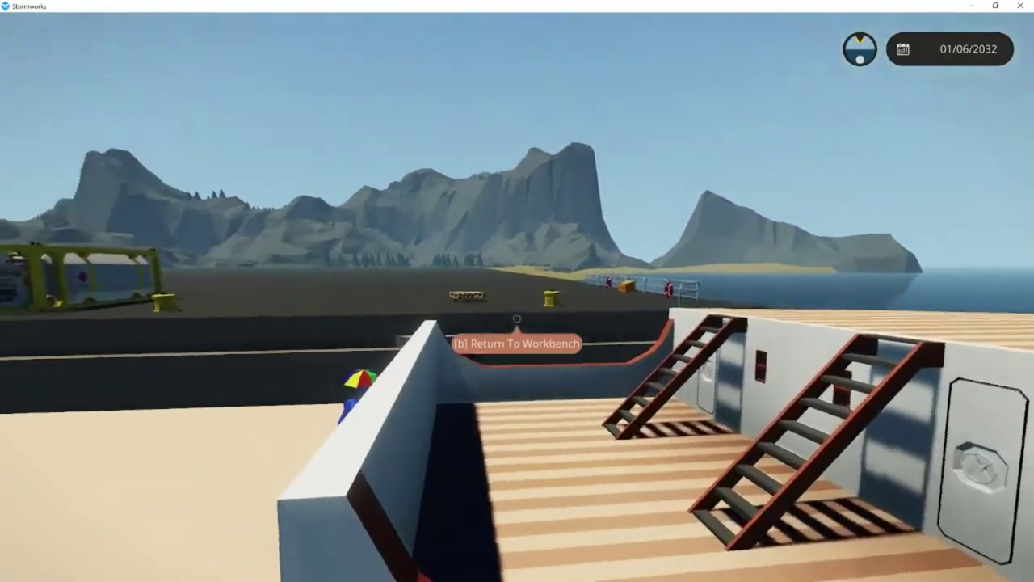
key("v")
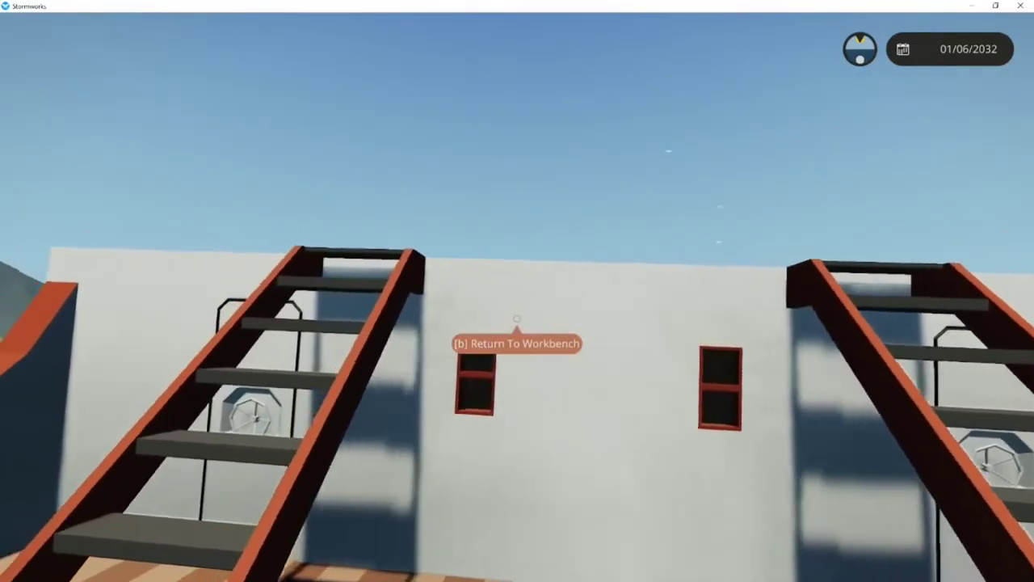
key("w")
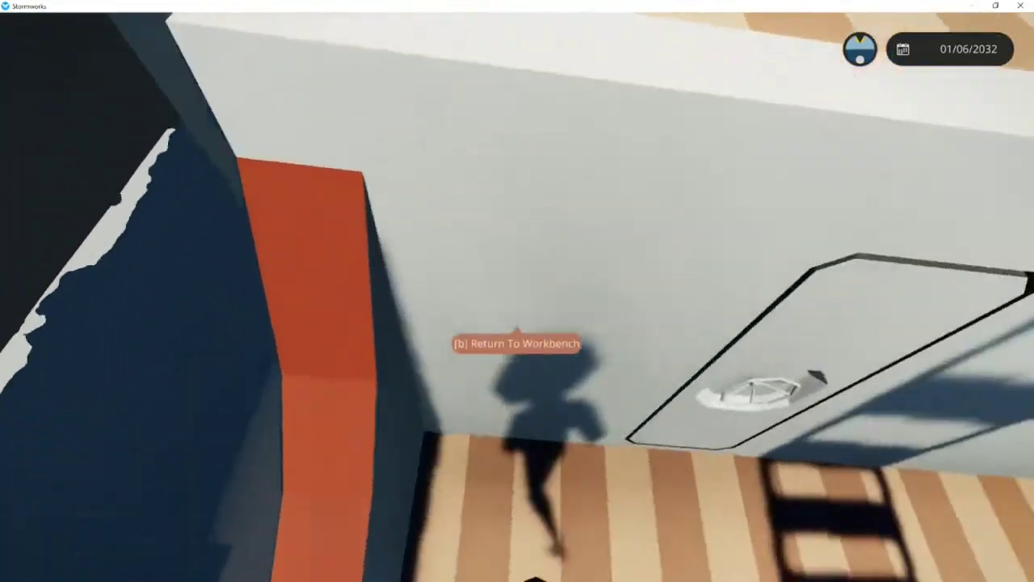
key("e")
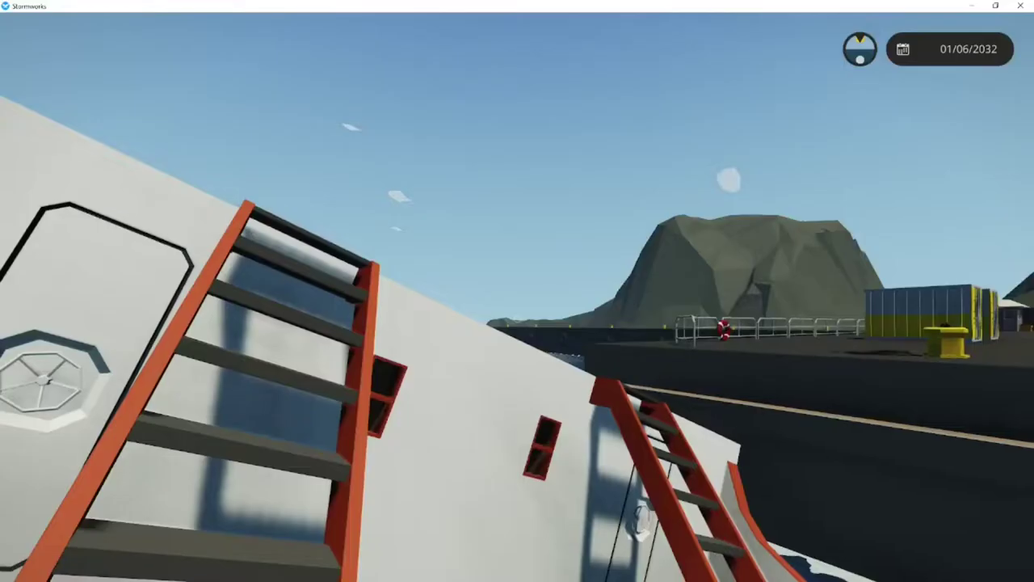
key("w")
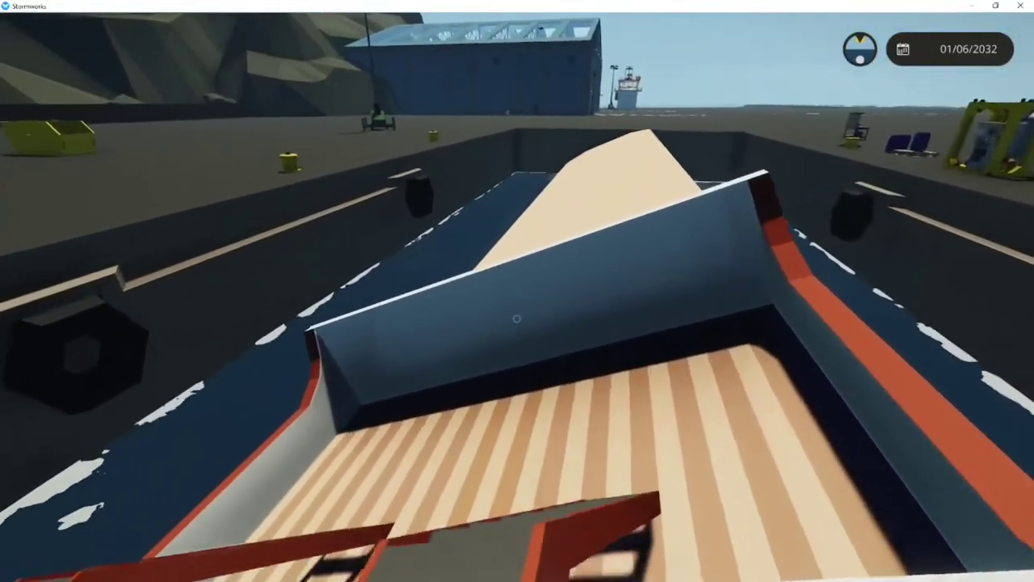
- Walk along the deck past the ladder, then fly over the water back to the bow
key("w")
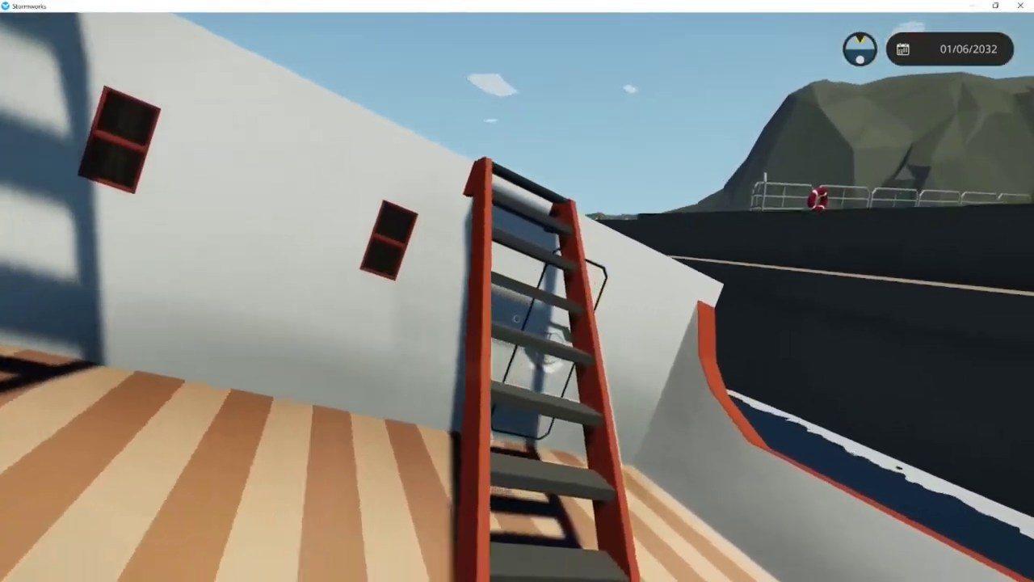
key("w")
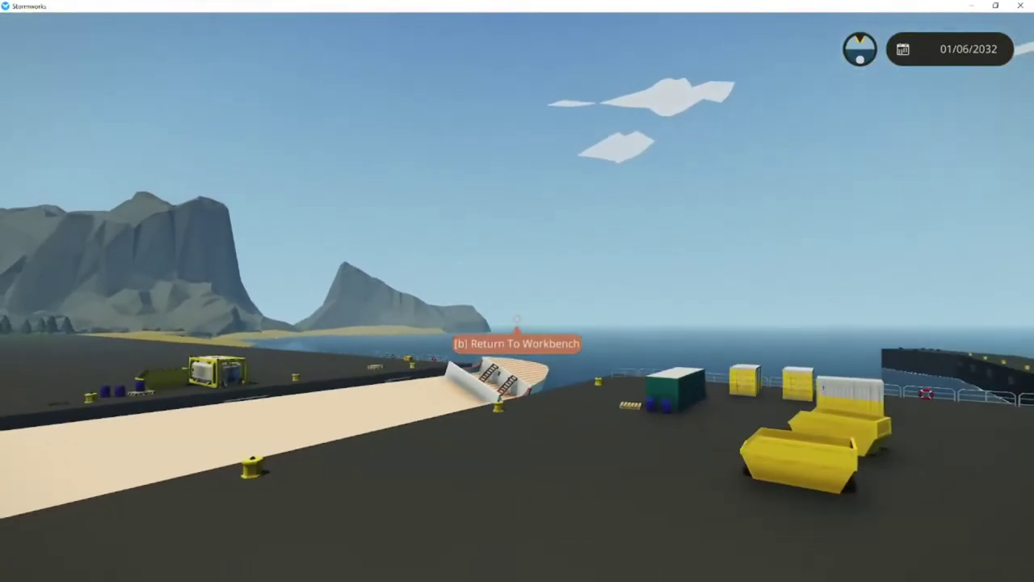
key("w")
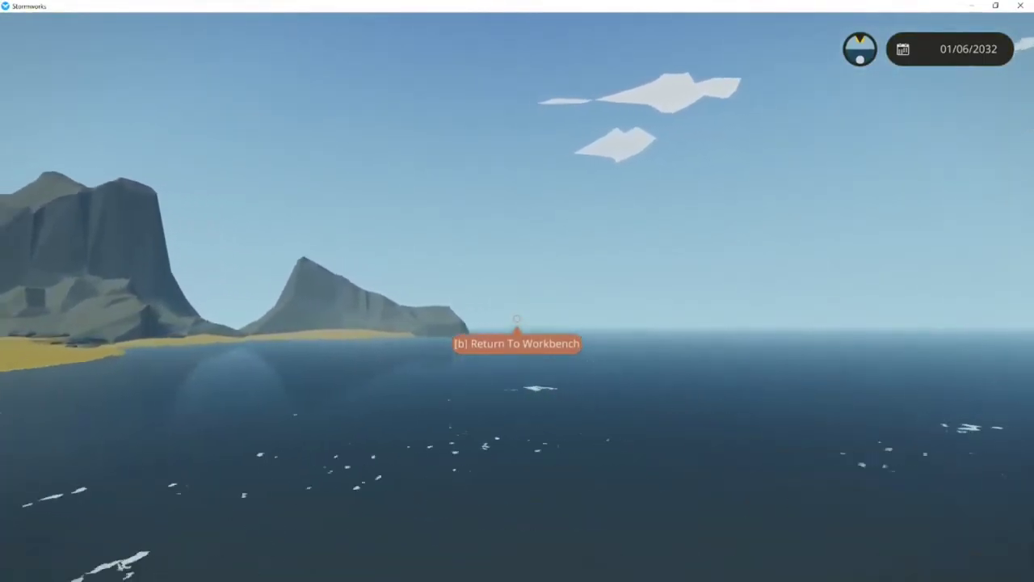
key("w")
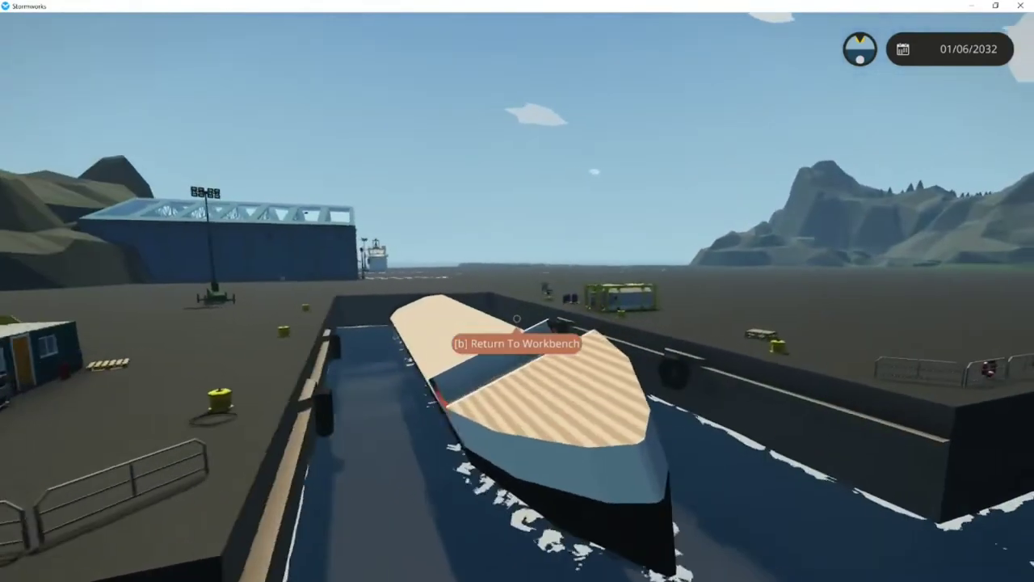
key("w")
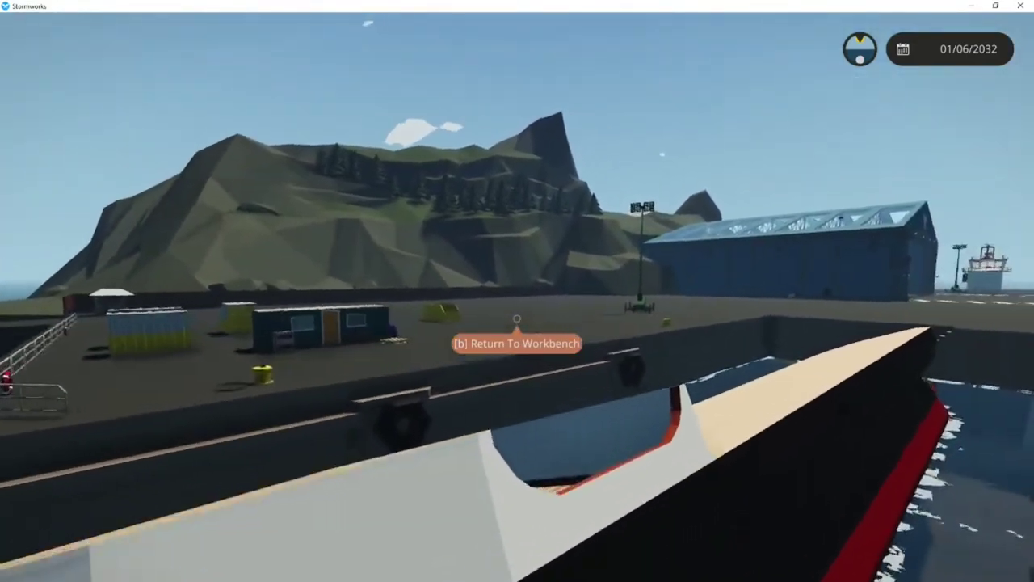
key("w")
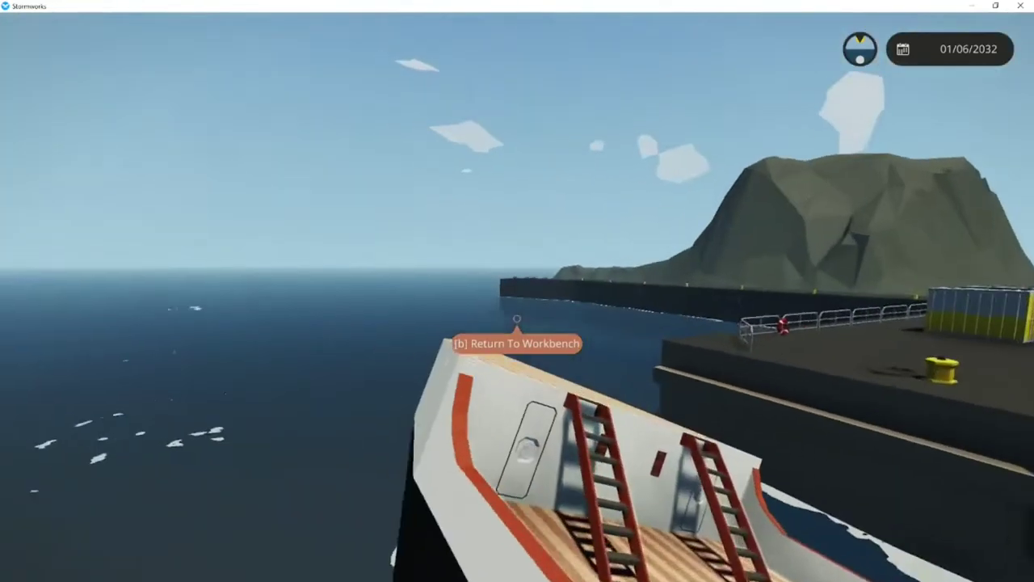
- Back in the workbench, place a part on the deck between the two staircases
key("b")
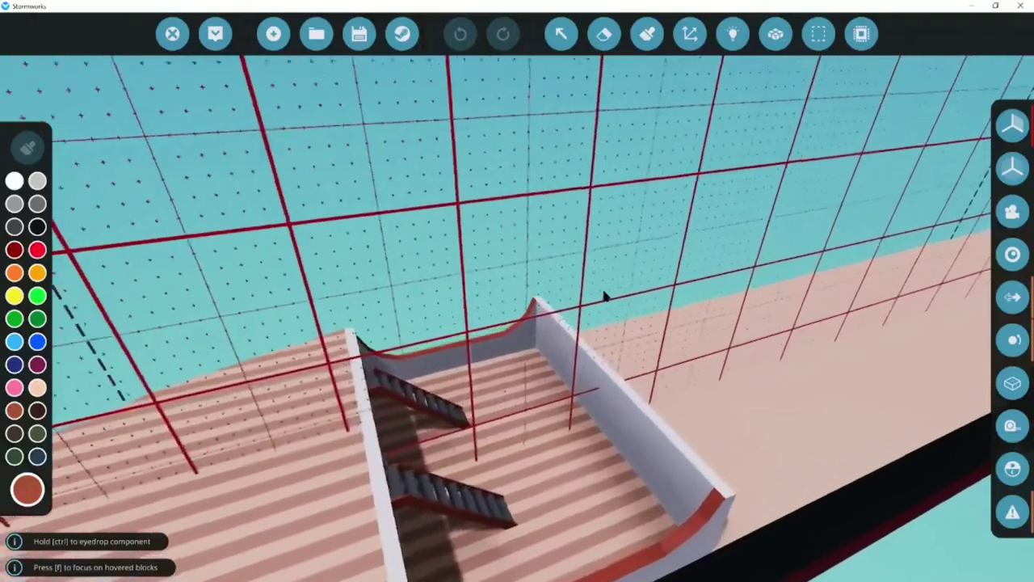
key("s")
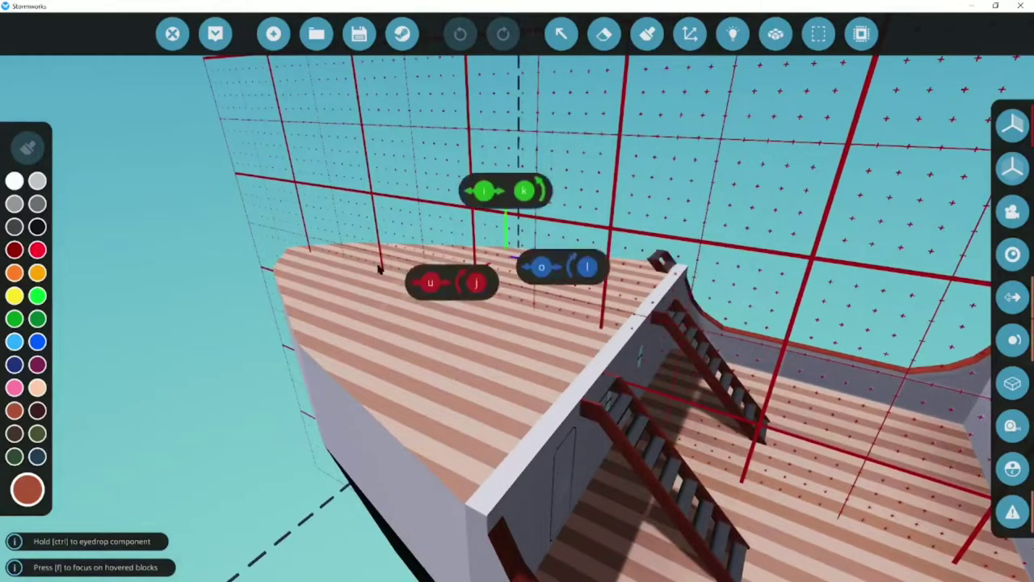
key("d")
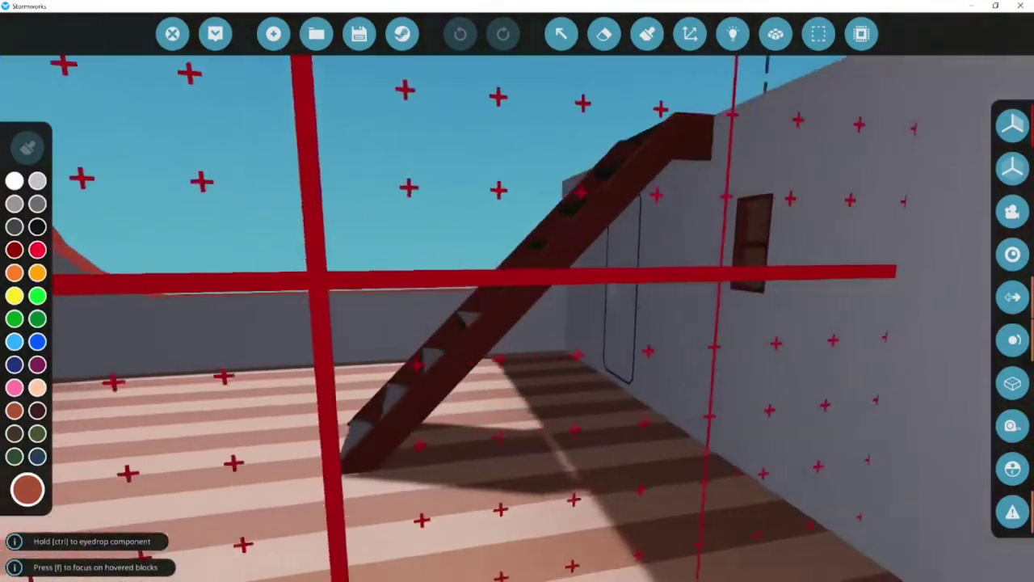
key("s")
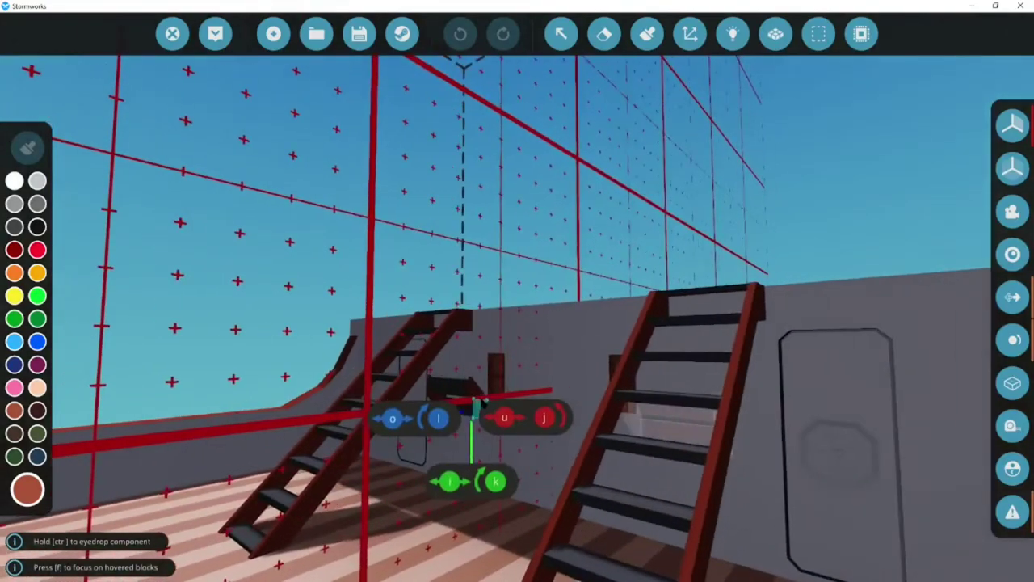
left_click(623, 288)
key("w")
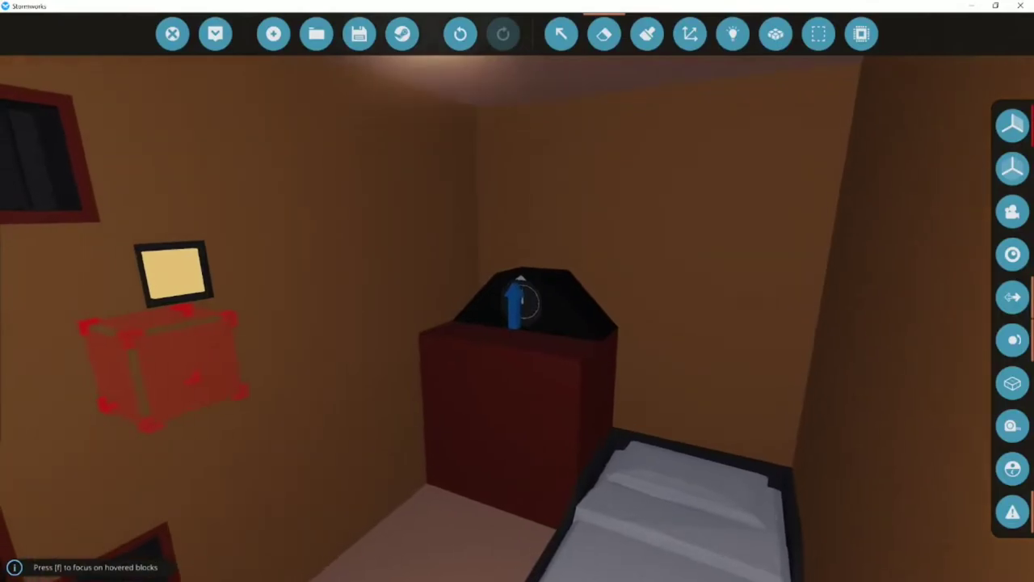
- Inspect the cabin's walls and ceiling corner, then switch to the vehicle's logic view
key("a")
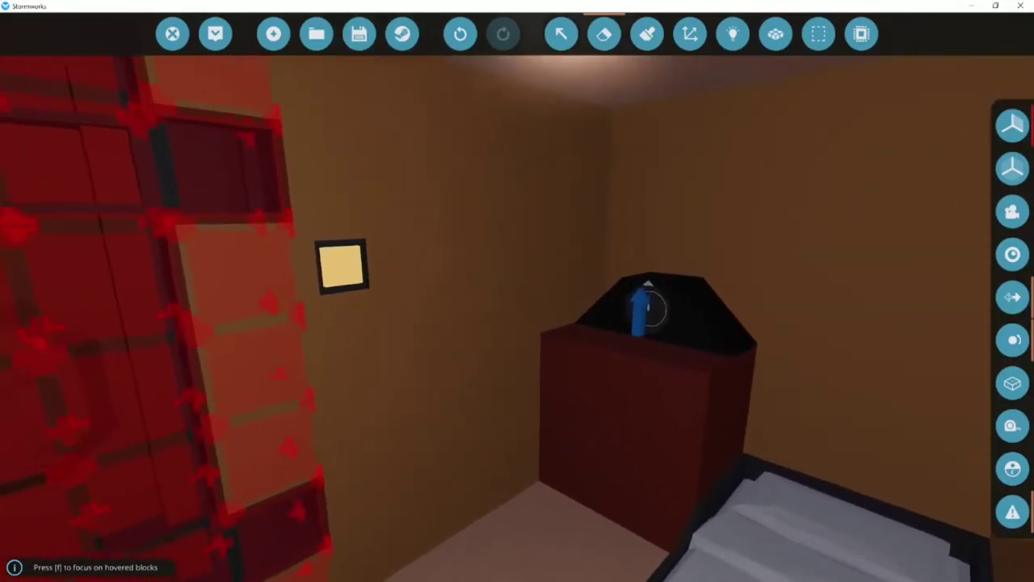
key("w")
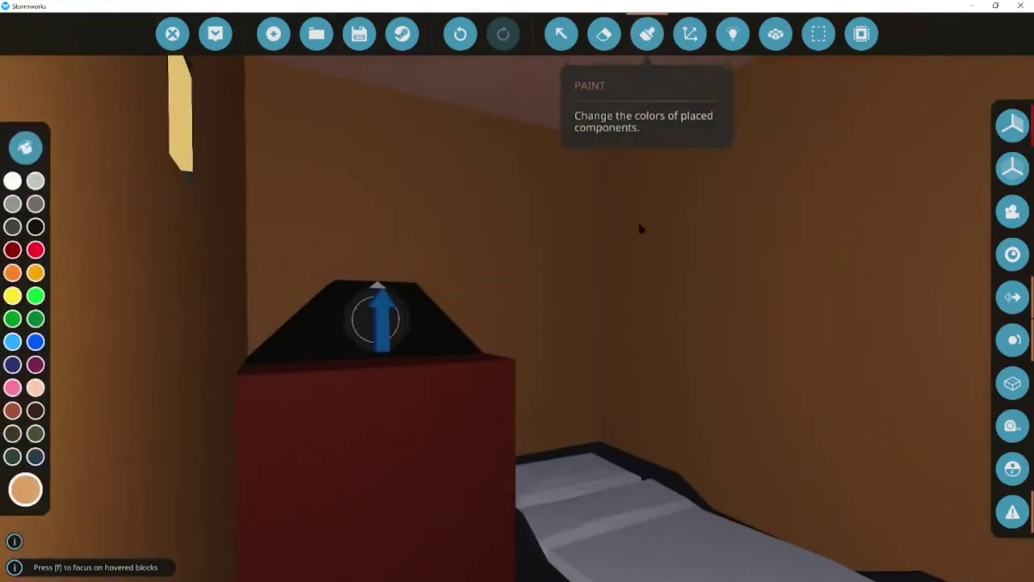
key("d")
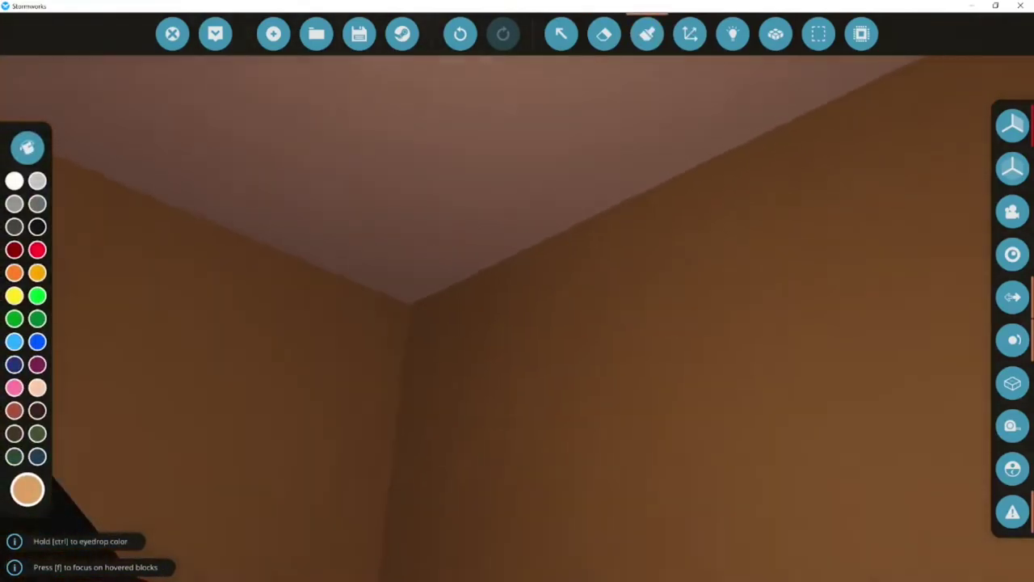
key("a")
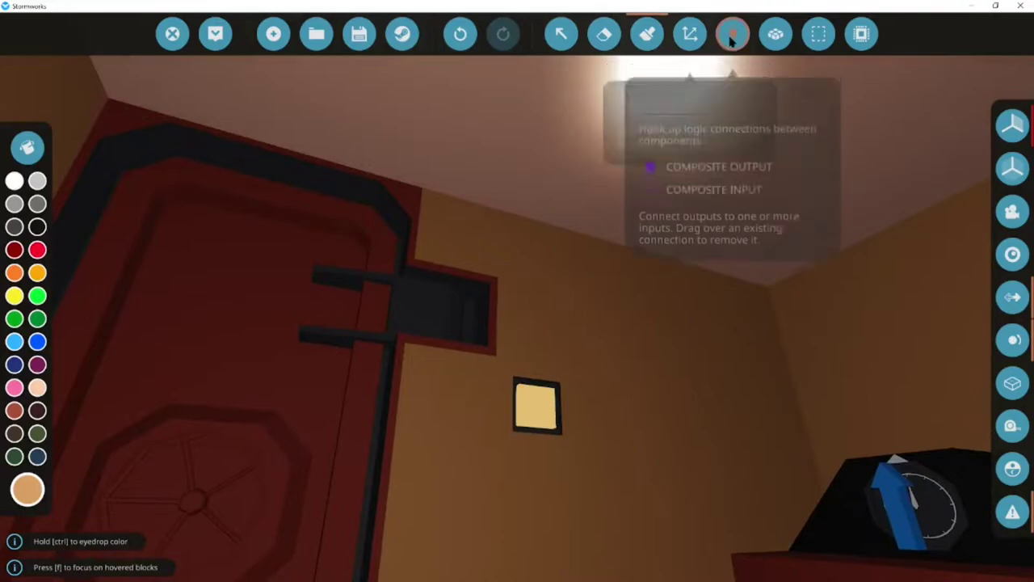
left_click(731, 36)
- Fly in and out around the cabin's logic blocks and pillar, then leave the logic view
key("s")
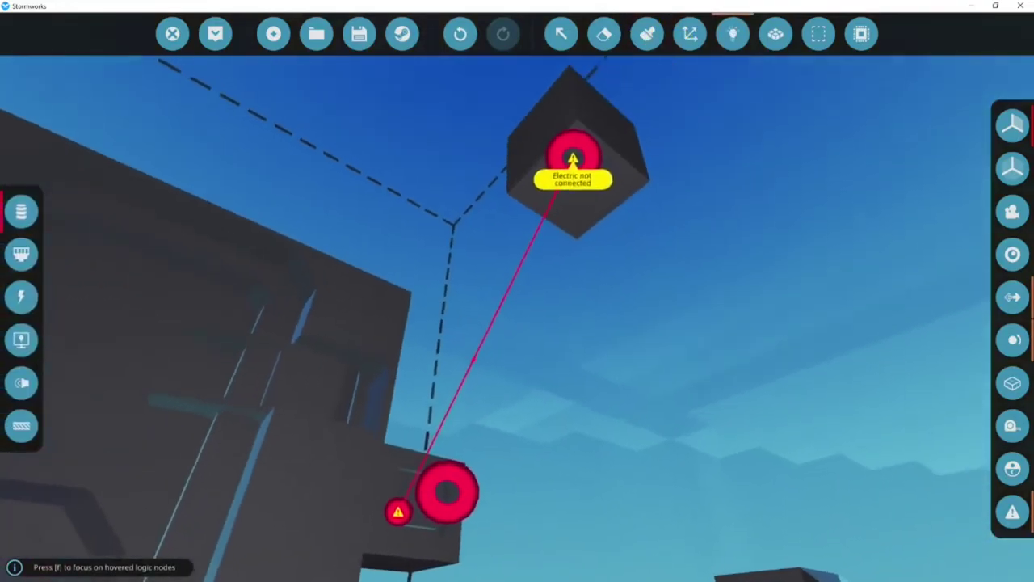
key("s")
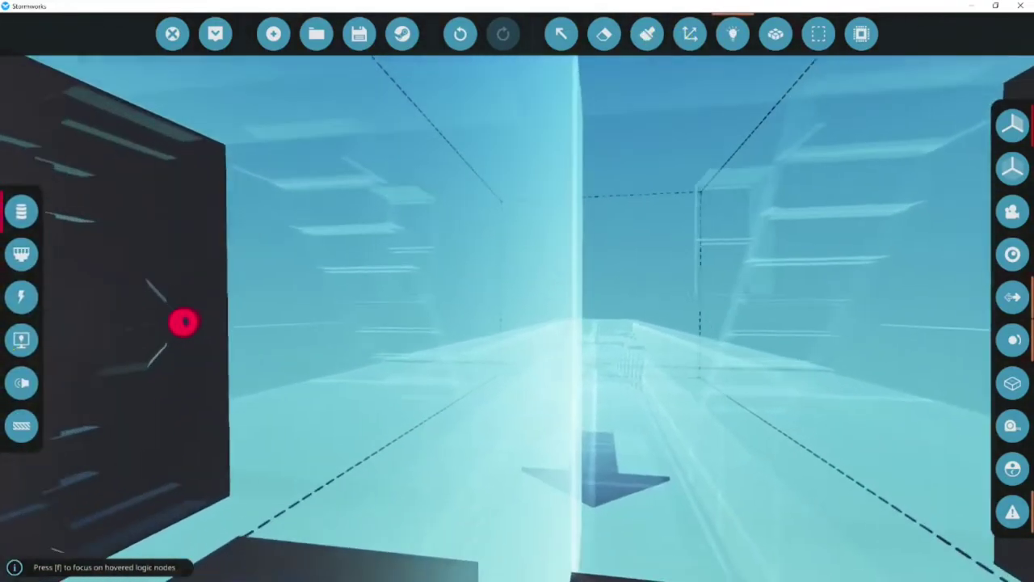
key("w")
key("s")
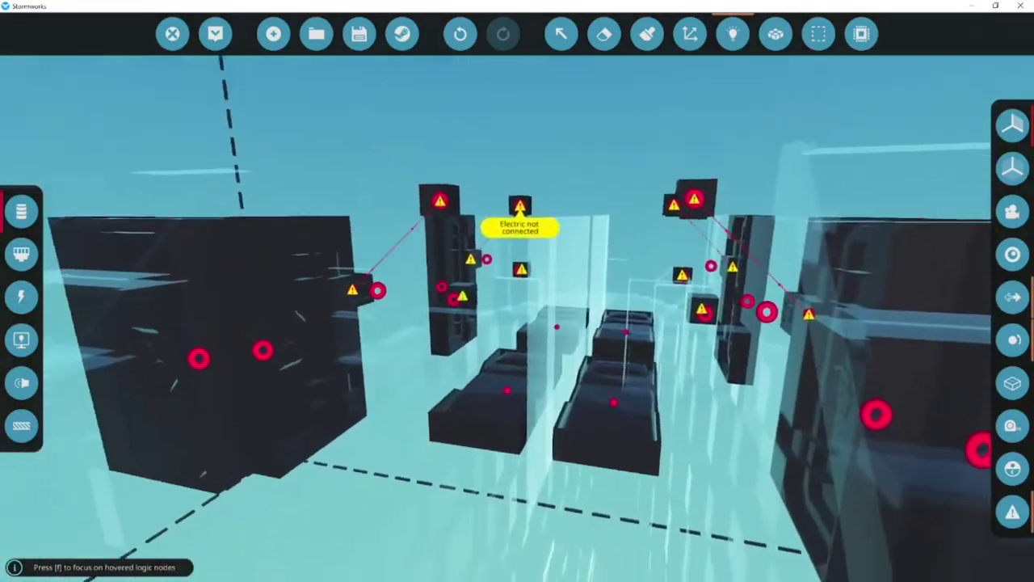
key("w")
key("s")
key("w")
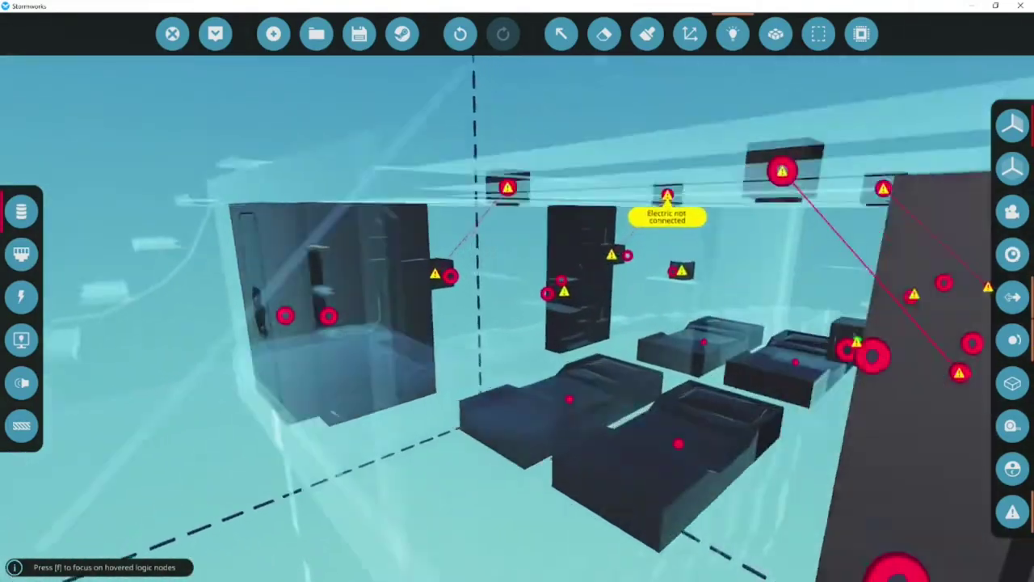
key("s")
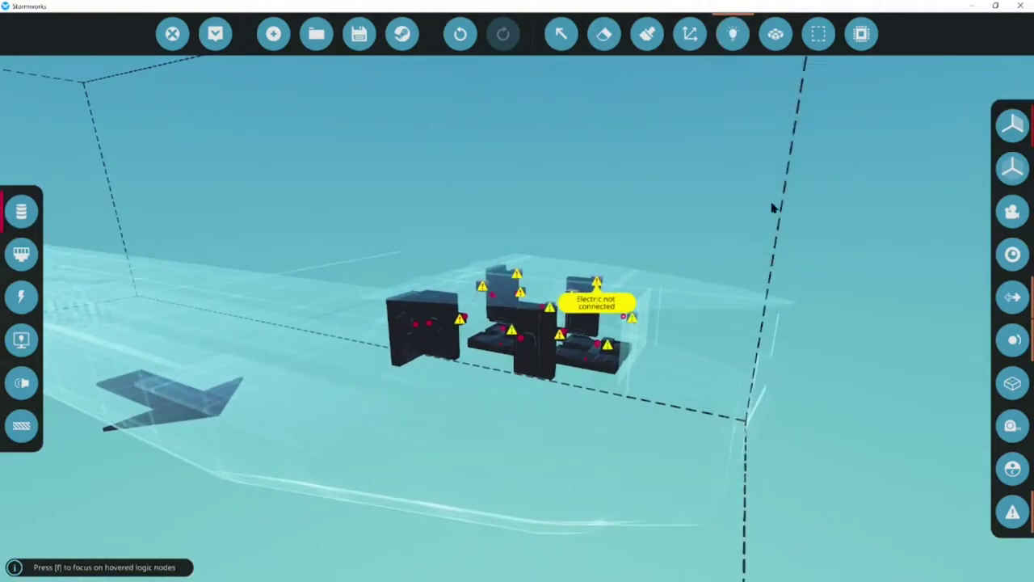
key("l")
- Stand a dark red block upright as a tall deck post; browse rope parts without adding any
key("s")
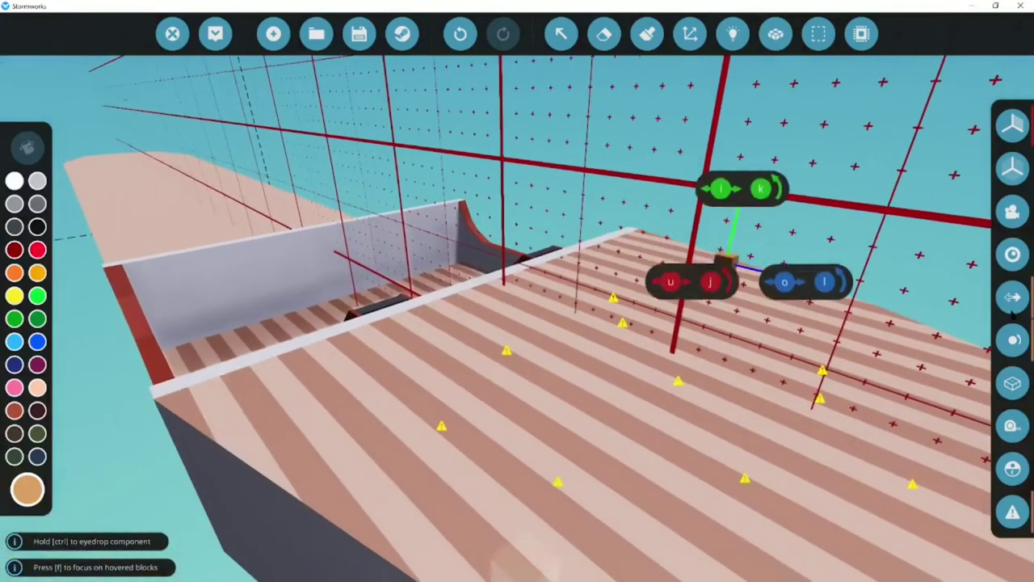
key("Left")
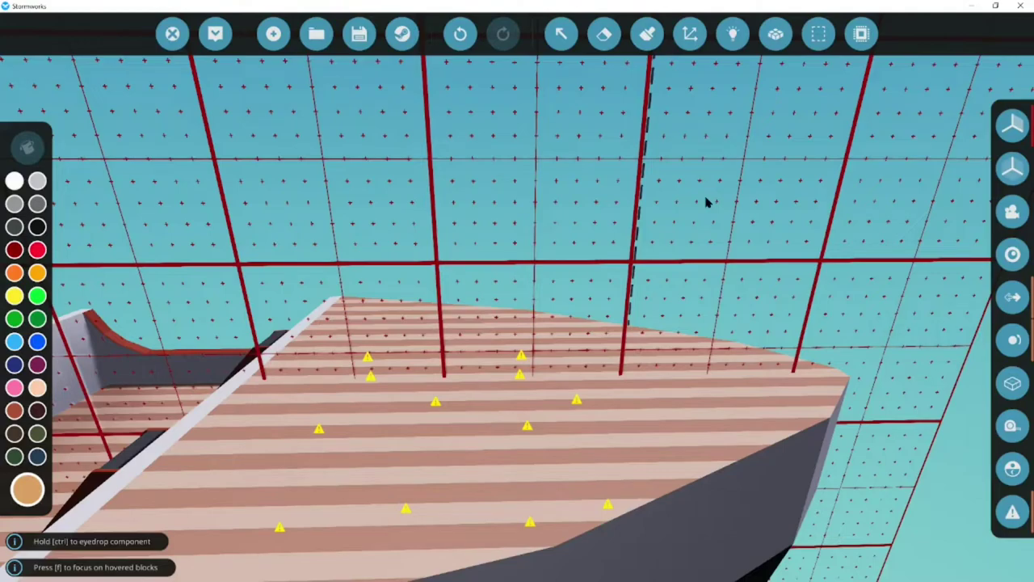
left_click(518, 322, "ctrl")
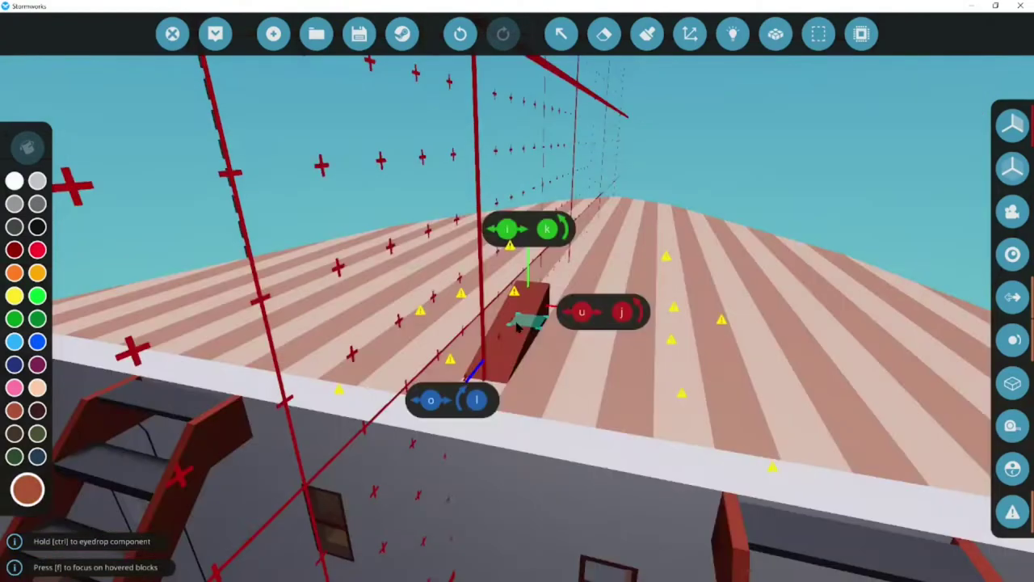
key("u")
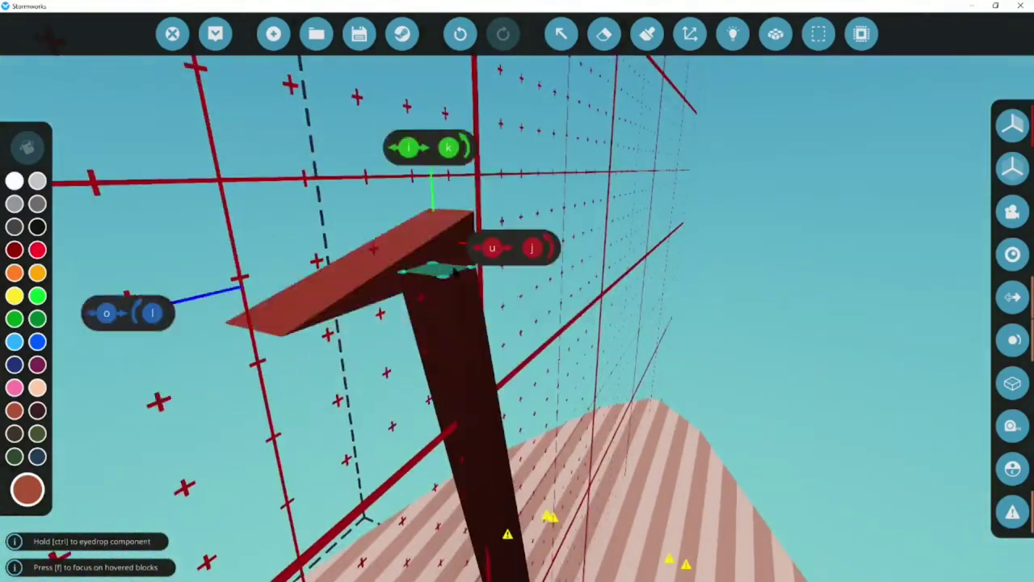
key("q")
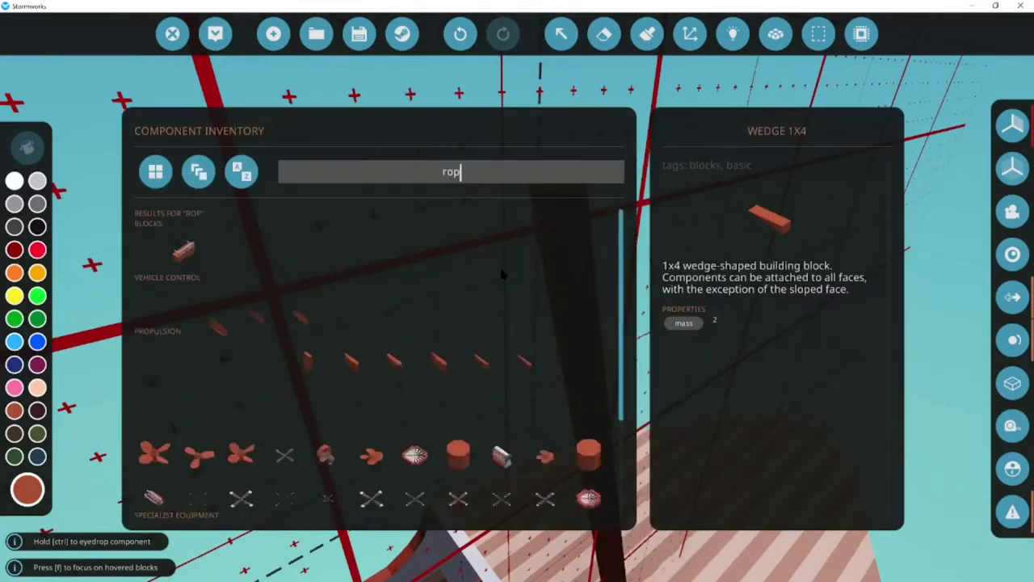
key("q")
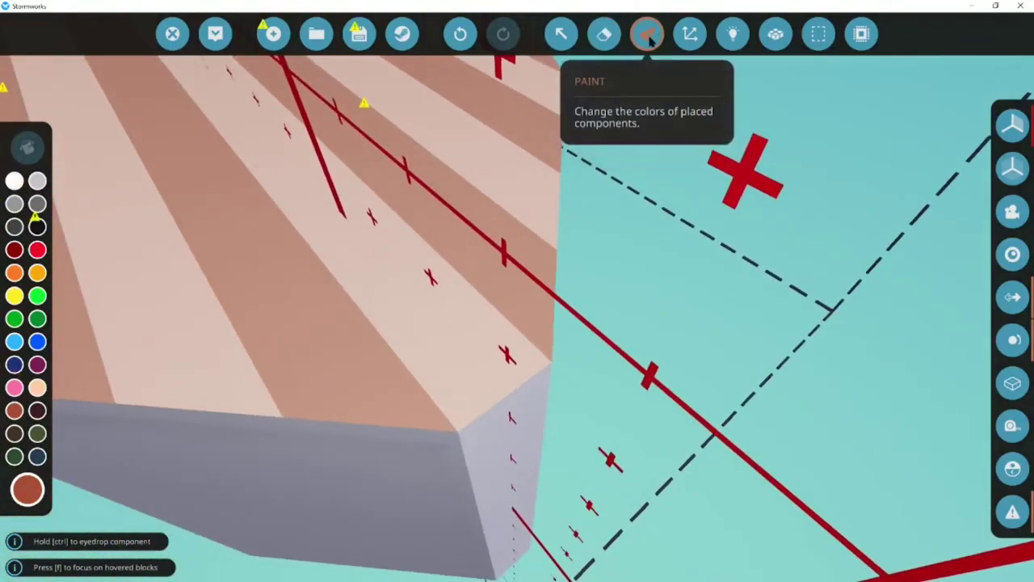
- Remove the hull corner blocks, select white paint, and switch to the logic layer
left_click(604, 34)
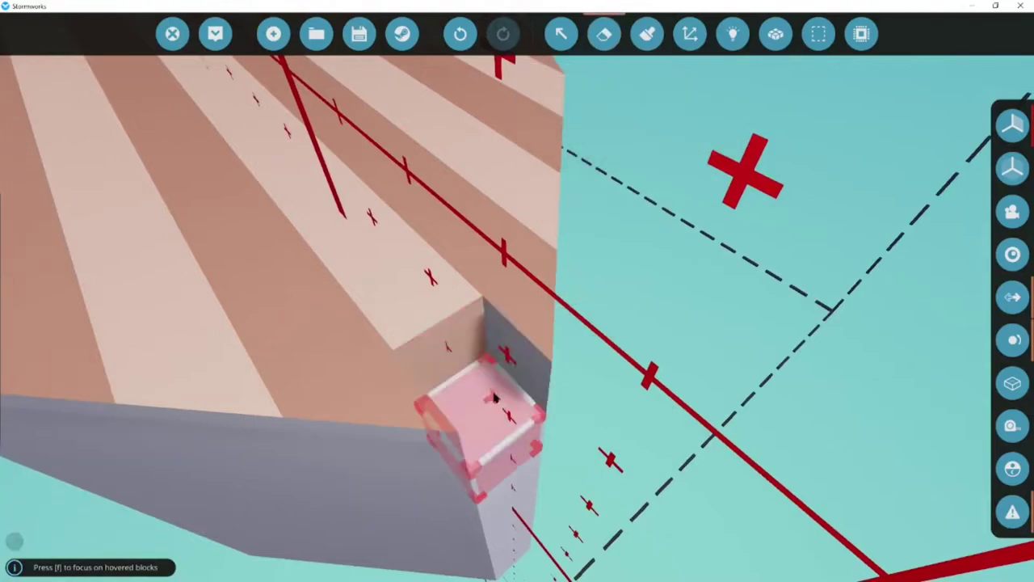
left_click(503, 383)
left_click(604, 33)
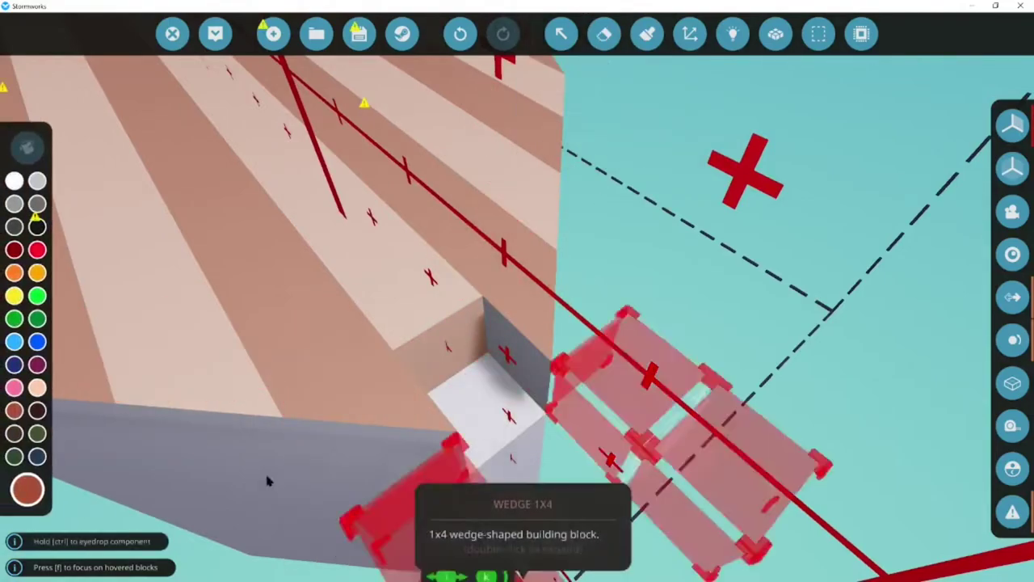
left_click(15, 180)
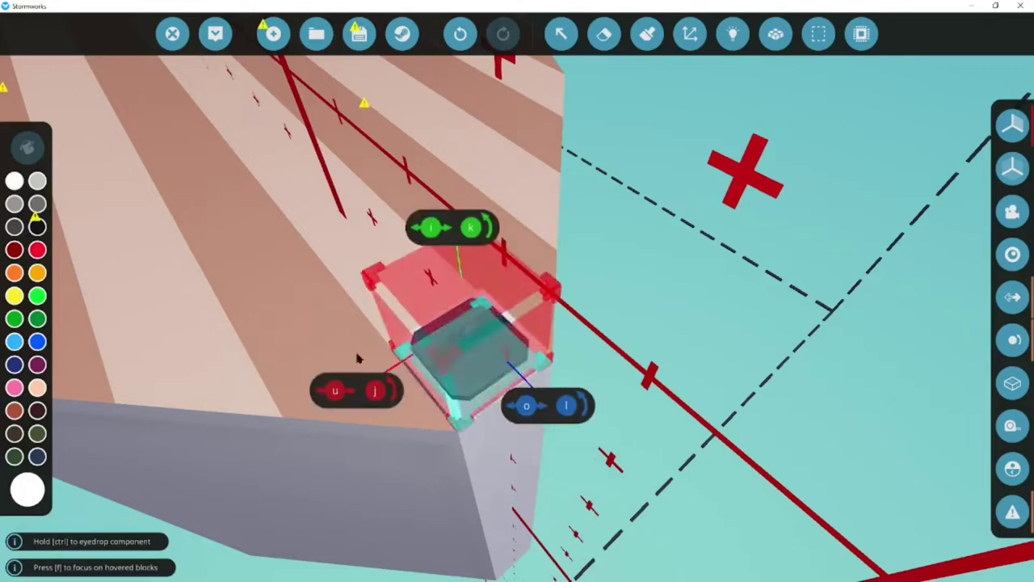
left_click(647, 33)
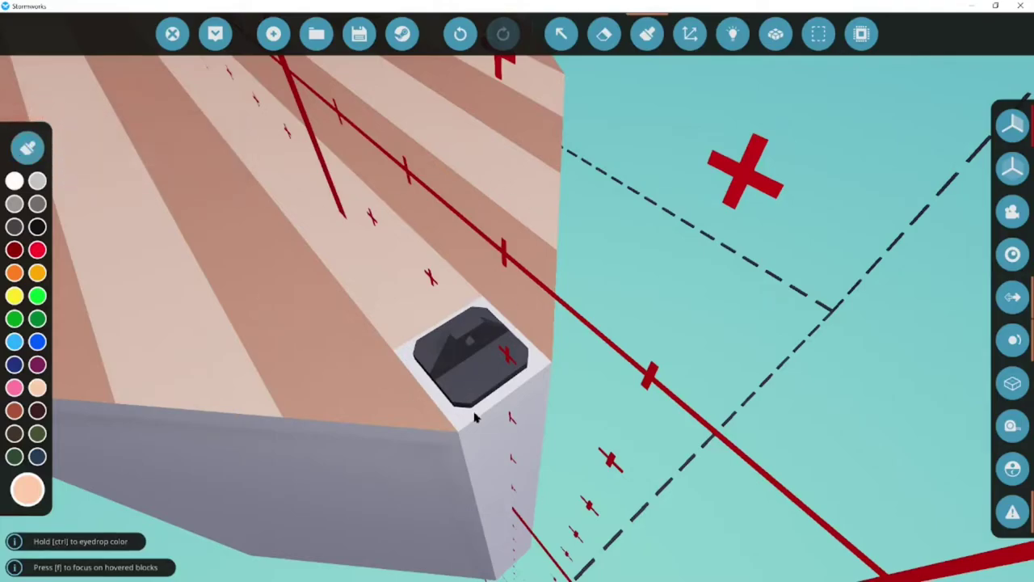
scroll(475, 416, "down", 5)
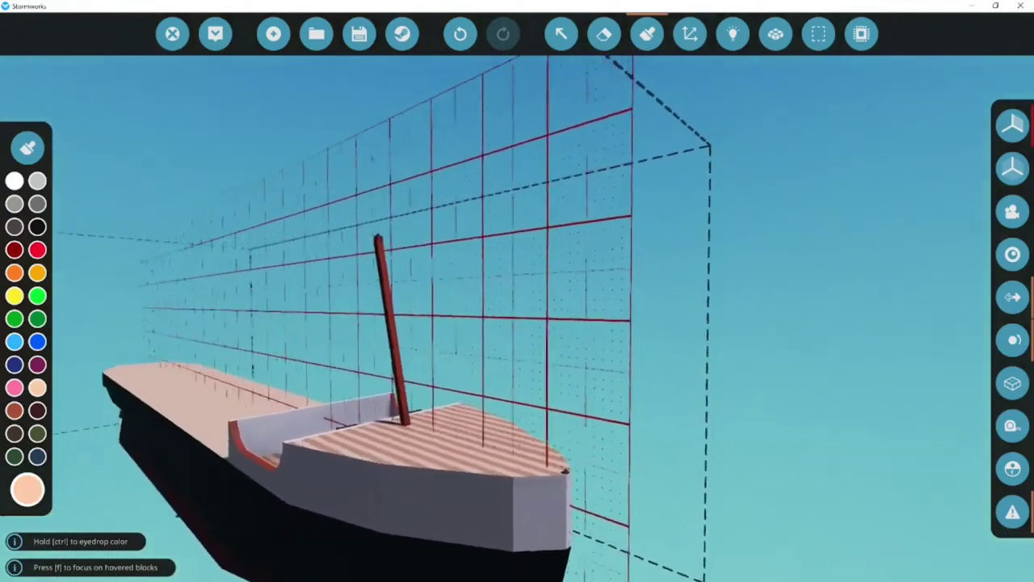
scroll(695, 122, "up", 3)
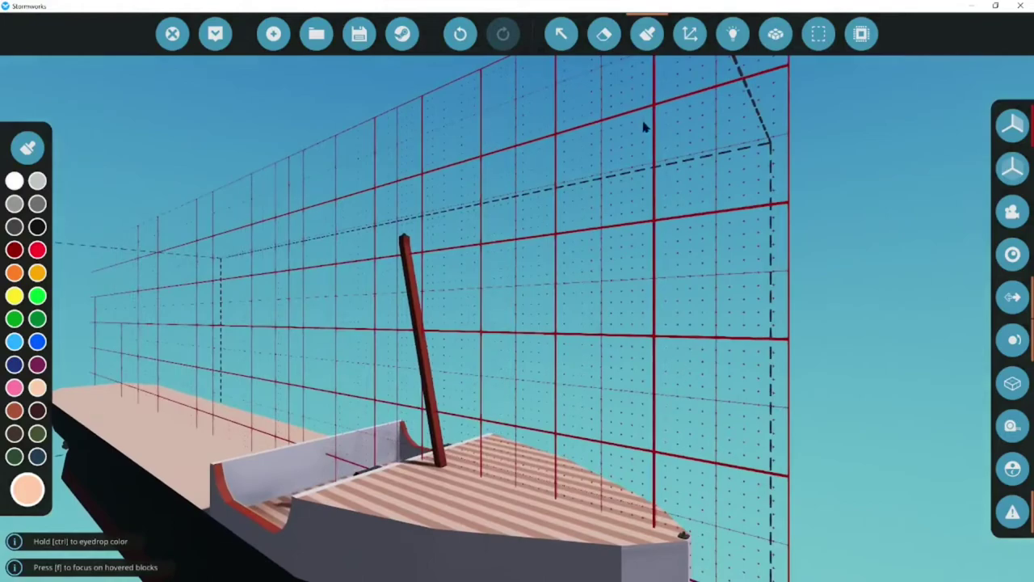
key("5")
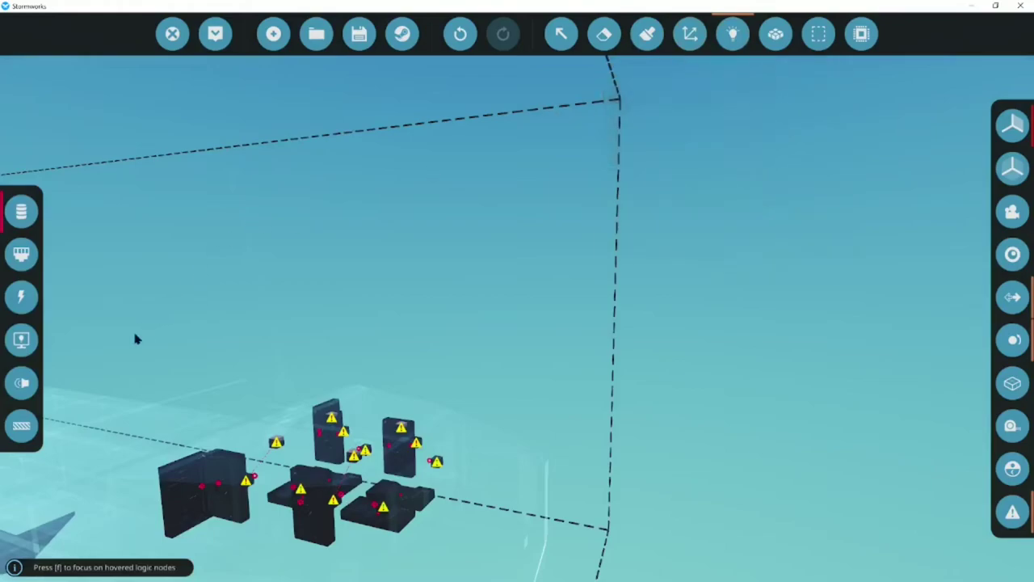
- Join the pole-top rope anchor to the bow-corner anchor with a rope
left_click(24, 430)
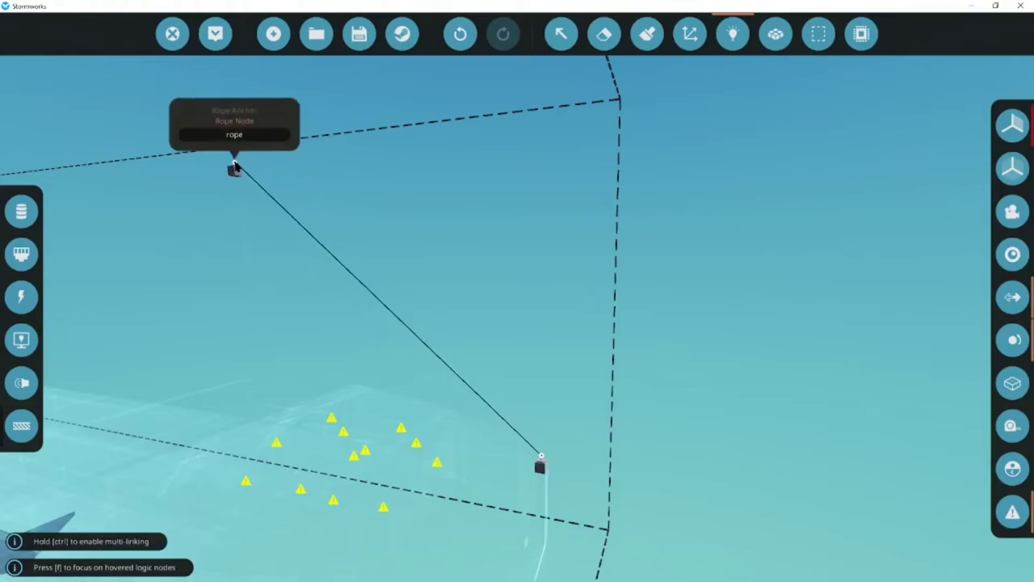
left_click_drag(234, 165, 229, 170)
key("a")
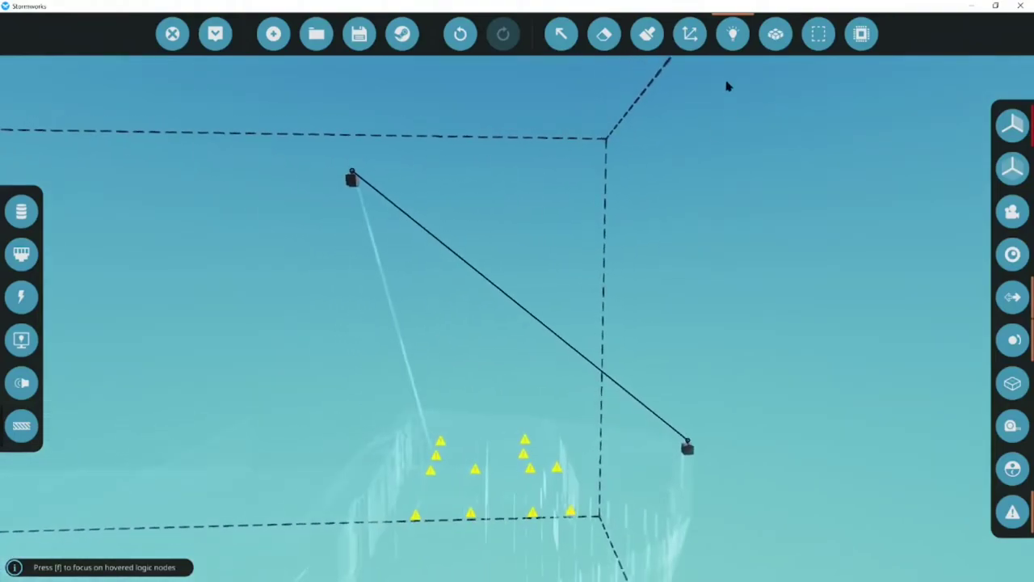
- Place grey blocks around the mast, laying a row along the enclosure wall
key("ctrl+z")
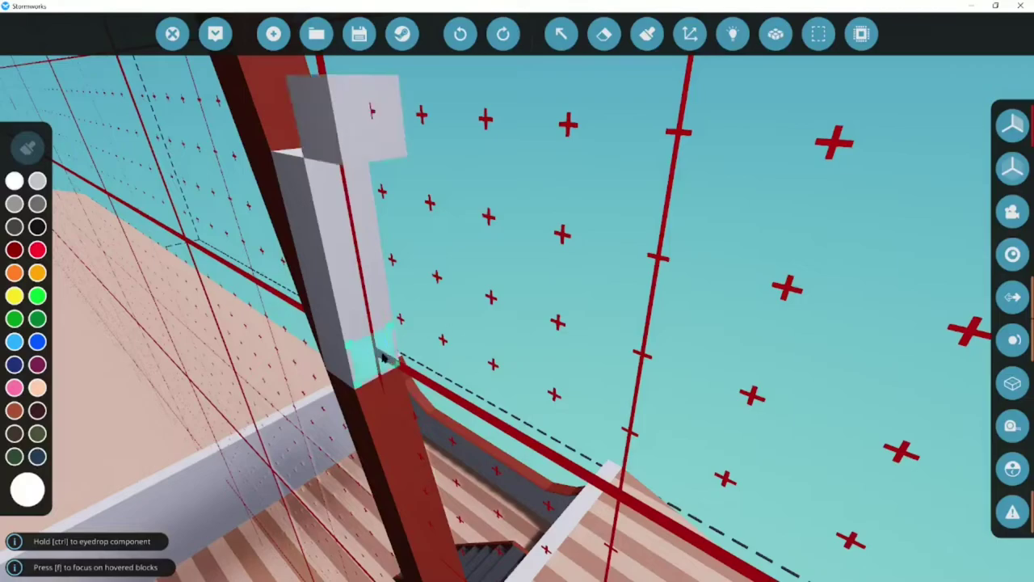
key("ctrl+y")
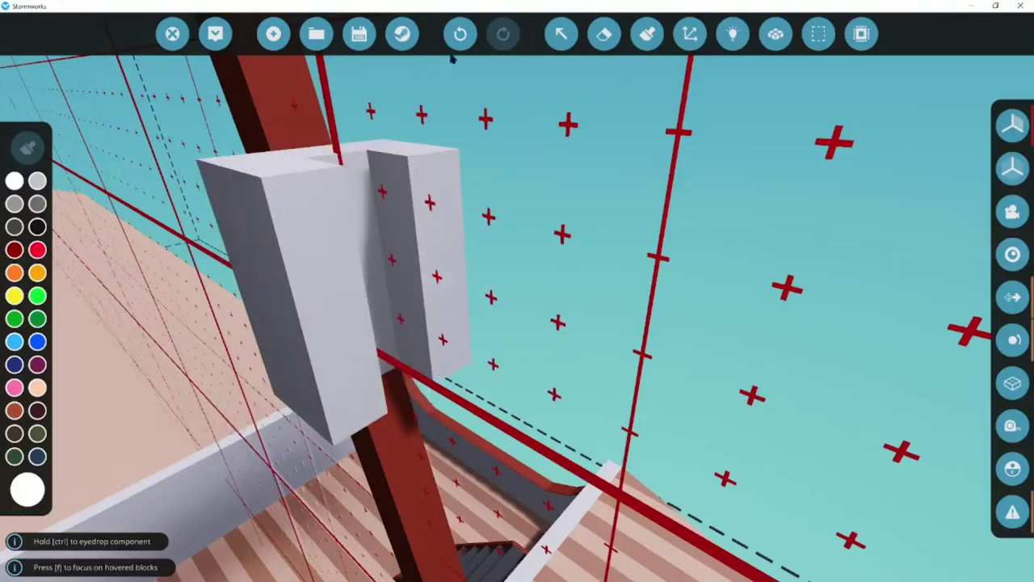
left_click(459, 34)
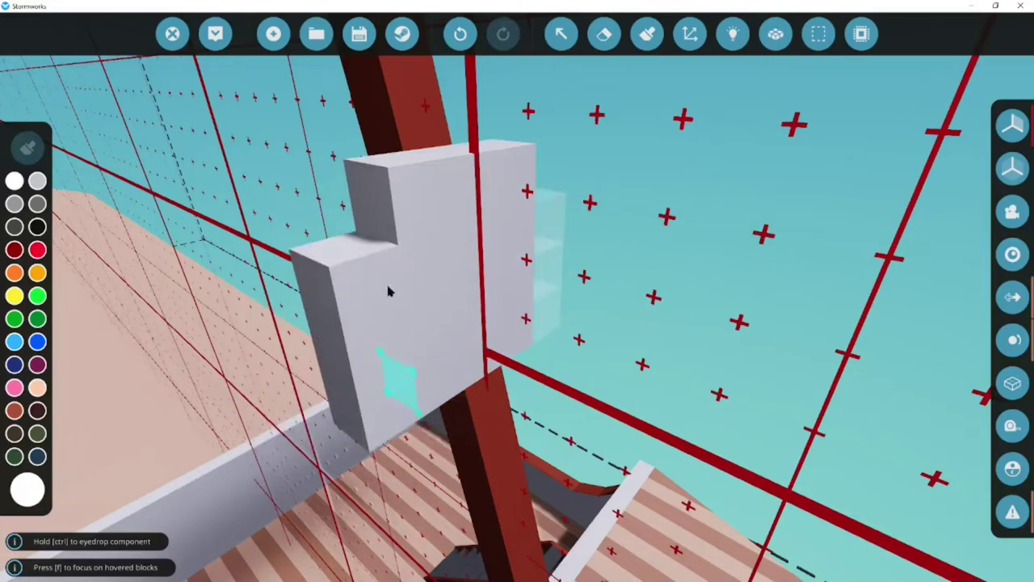
left_click(331, 301)
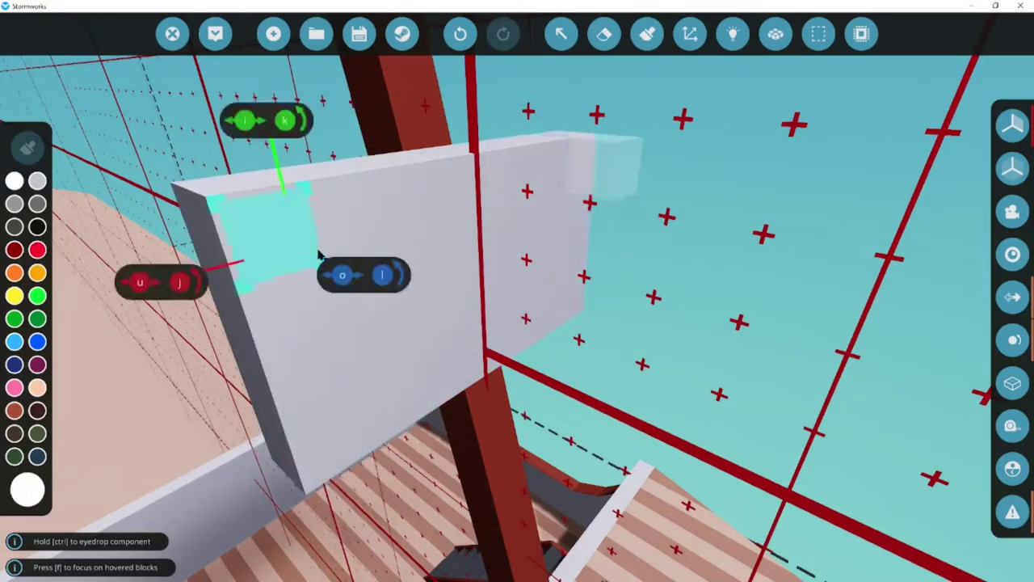
key("s")
left_click_drag(418, 389, 507, 343)
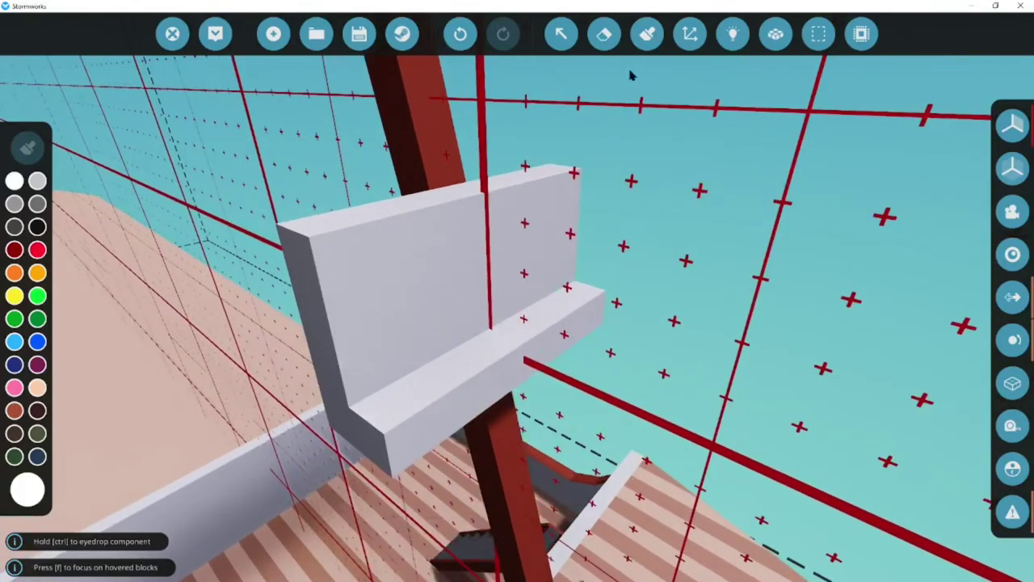
- Add a rotated inverse-pyramid piece and a grey block beneath the crow's nest ledge
left_click(604, 33)
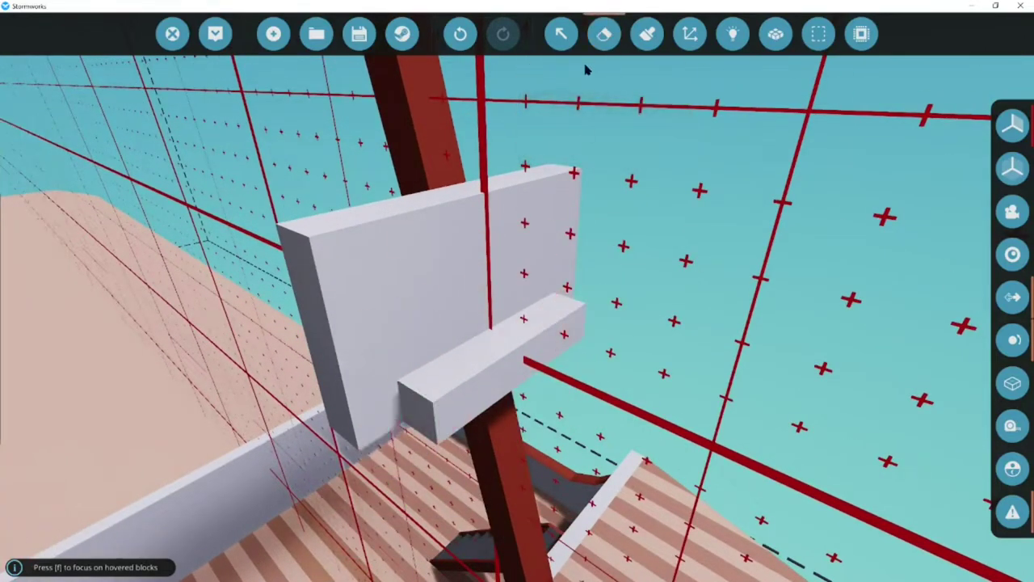
left_click(604, 33)
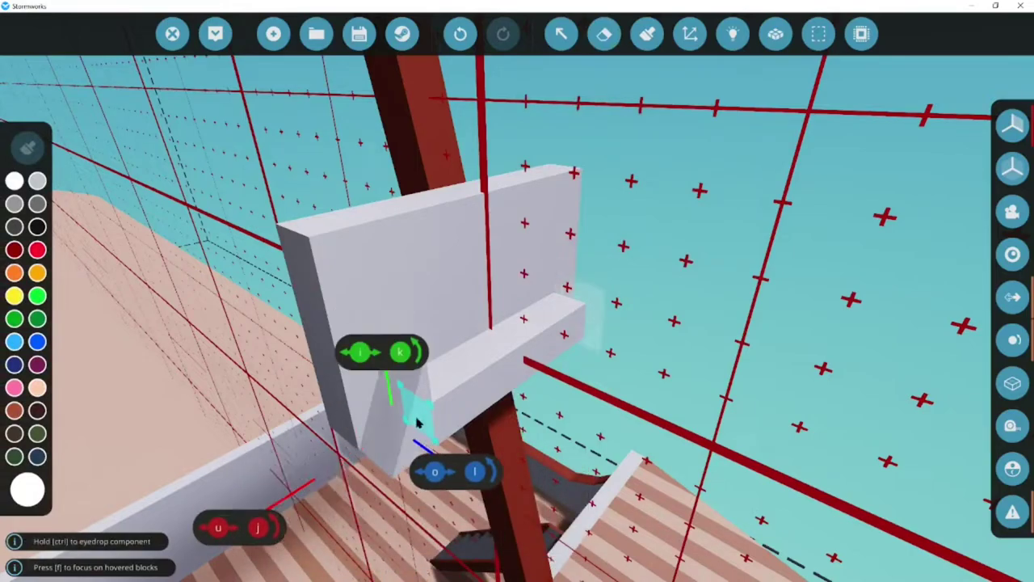
key("k")
key("j")
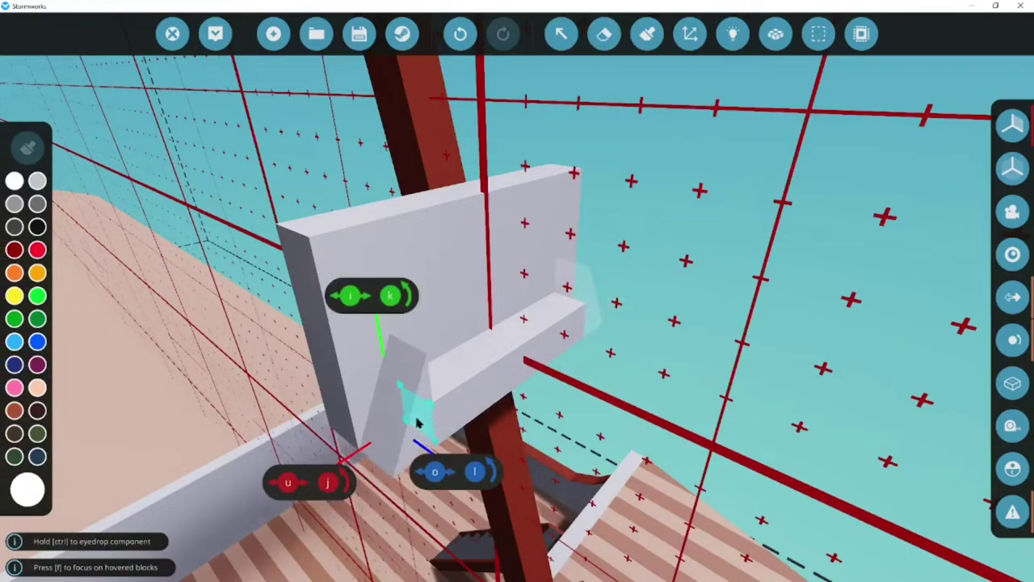
left_click(418, 423)
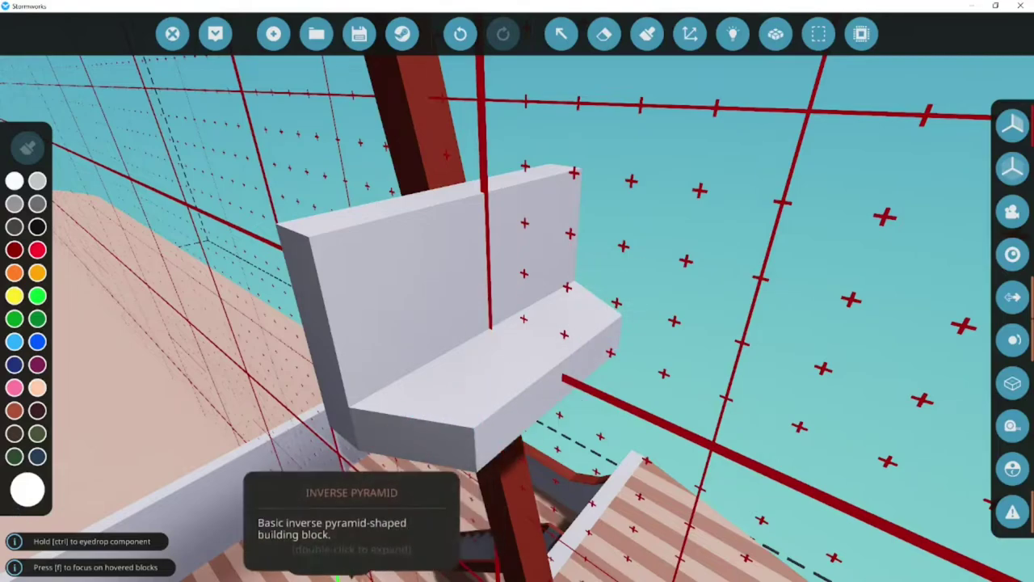
key("d")
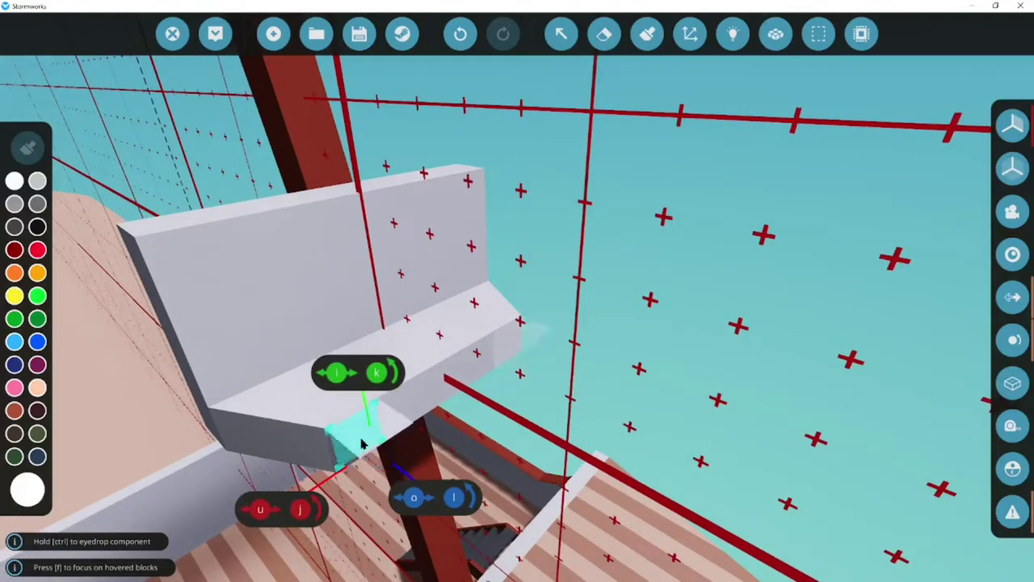
left_click(362, 443)
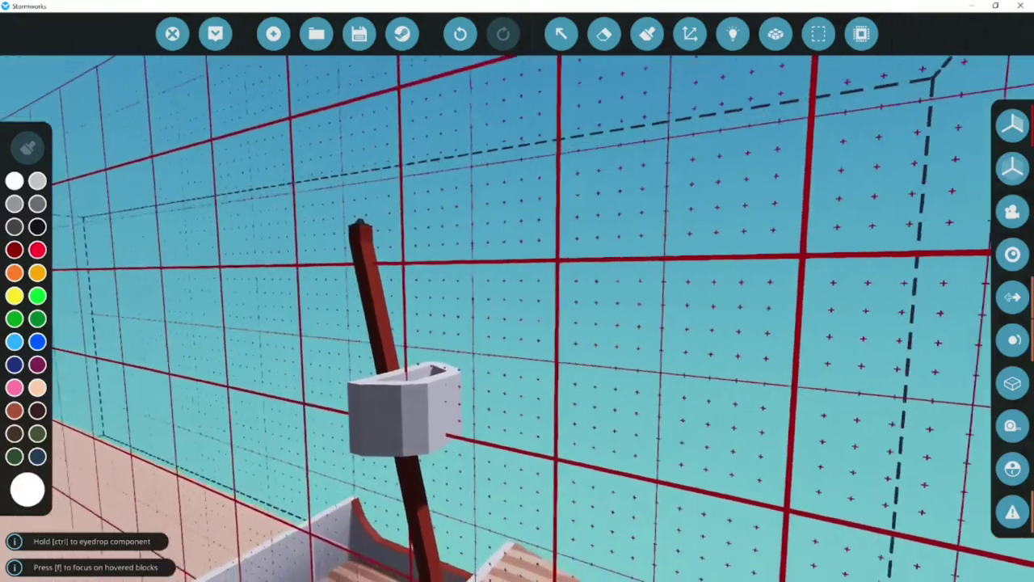
key("s")
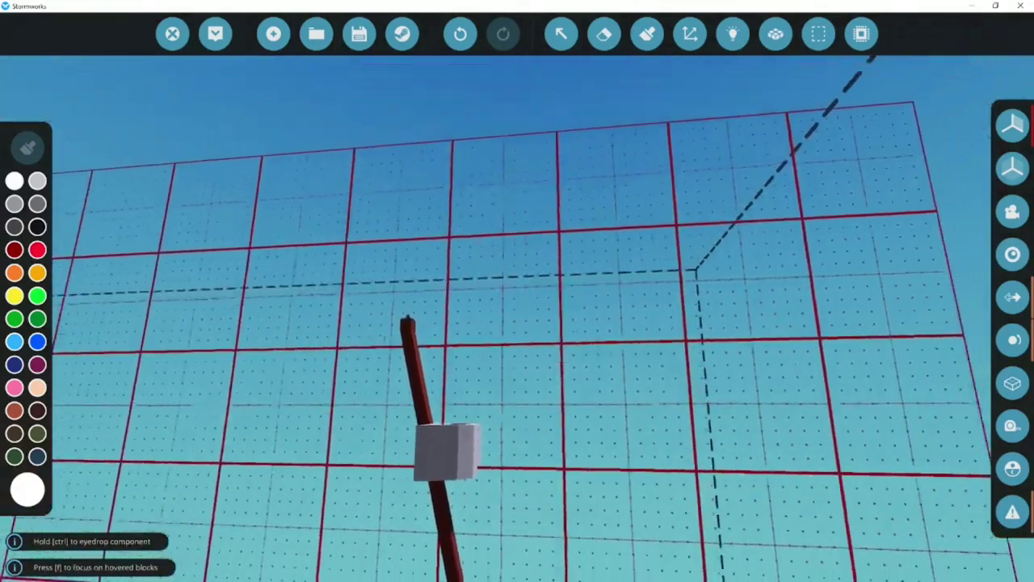
key("s")
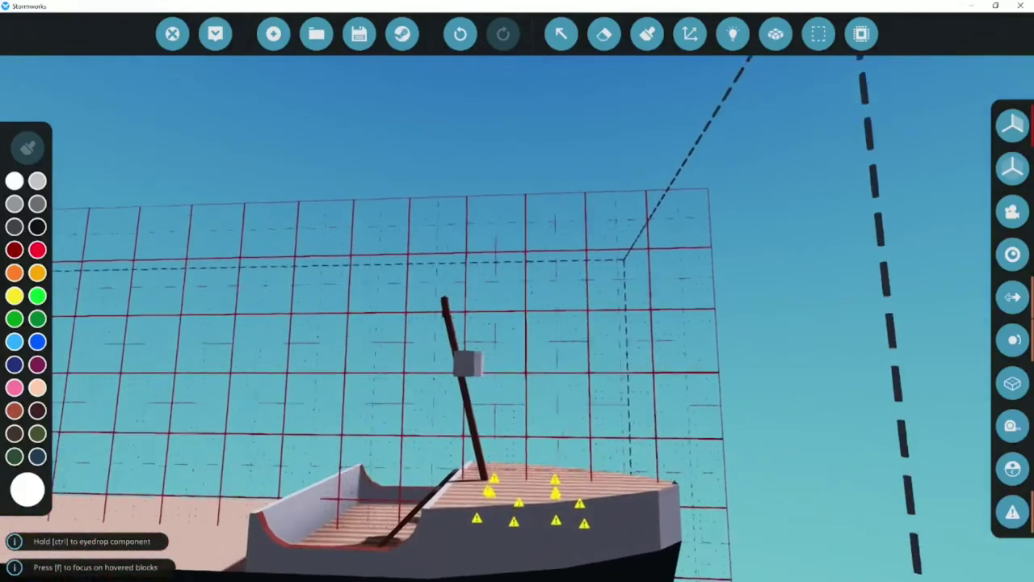
key("w")
key("w")
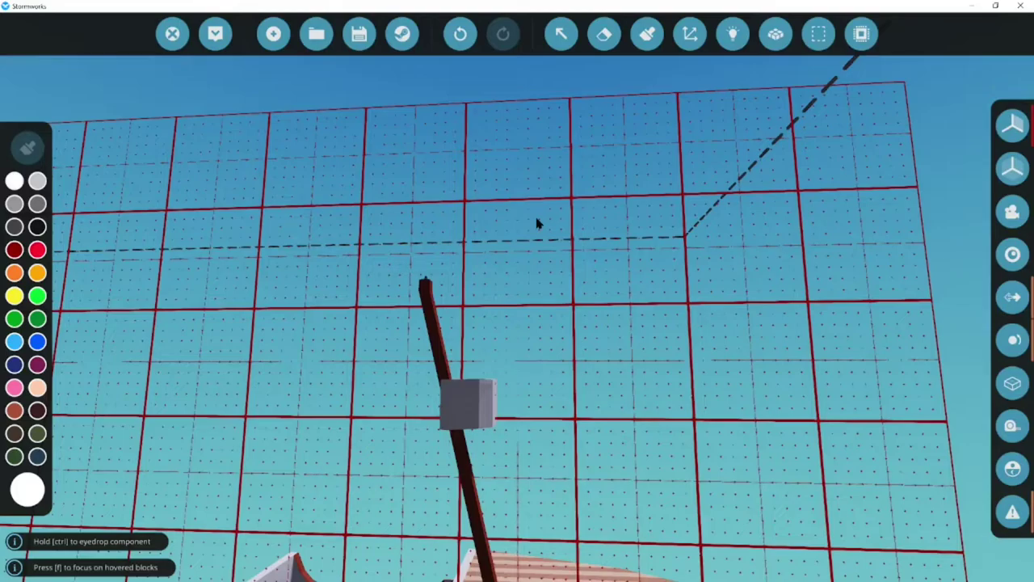
key("s")
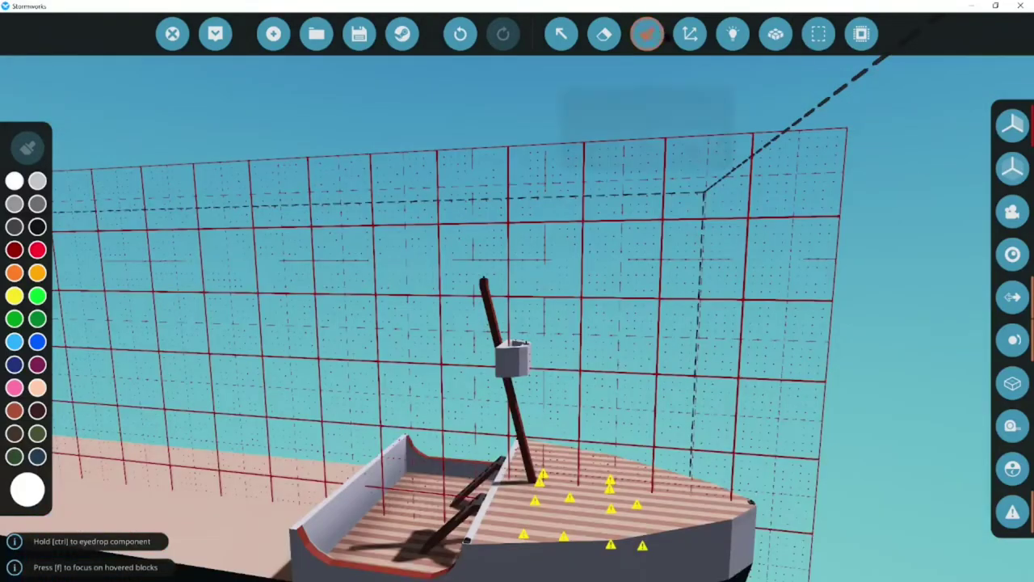
left_click(732, 34)
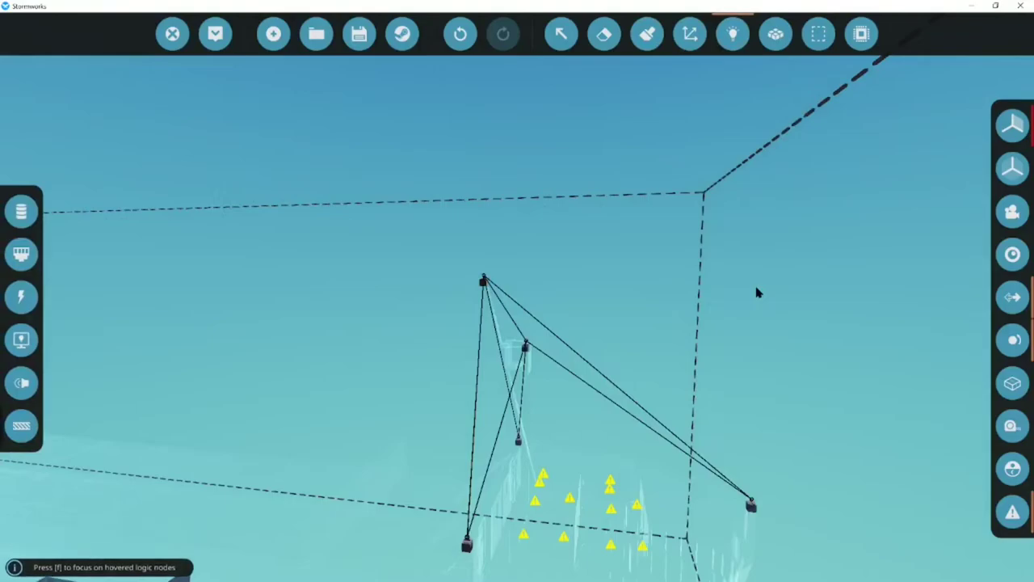
key("w")
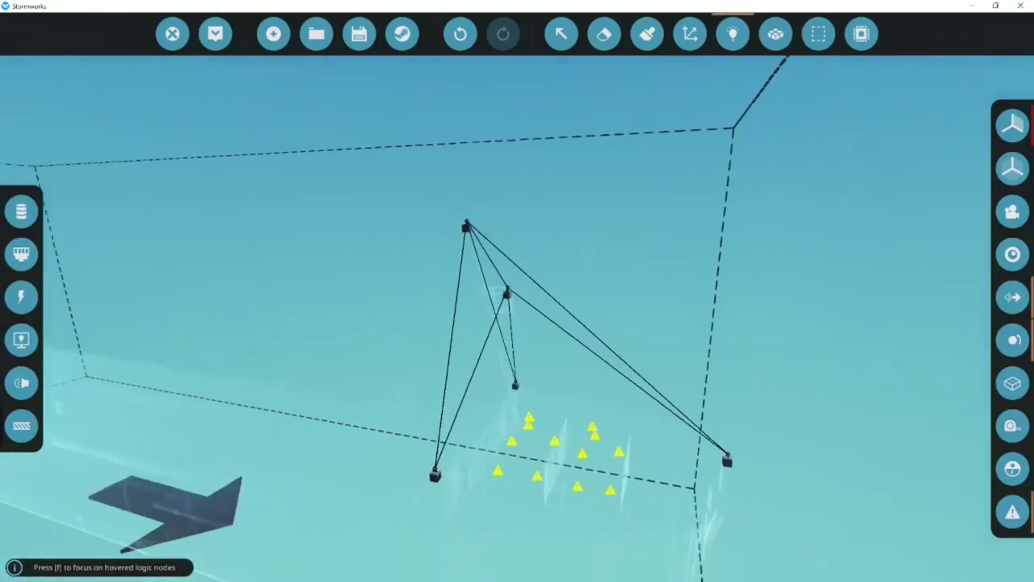
key("w")
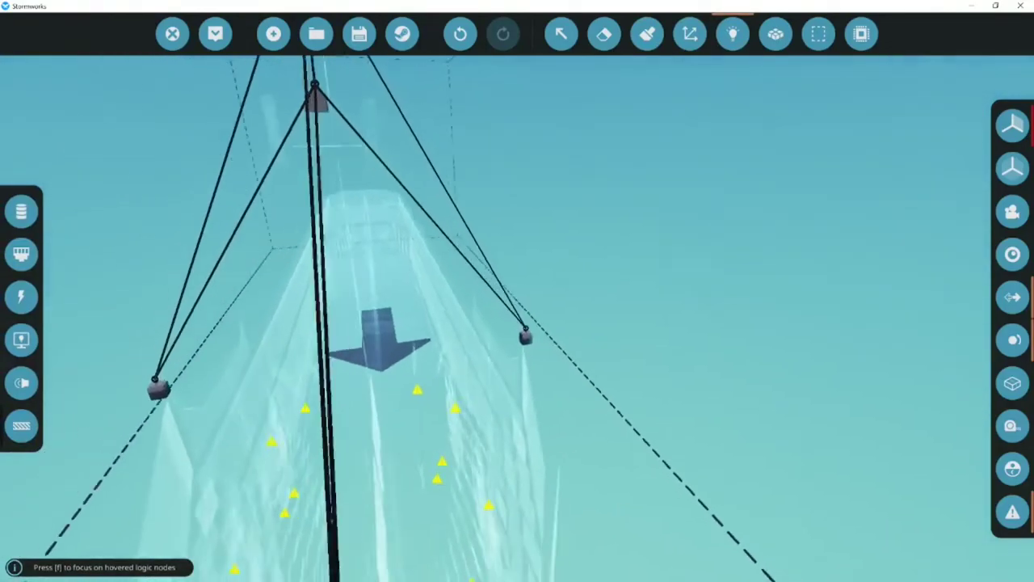
key("s")
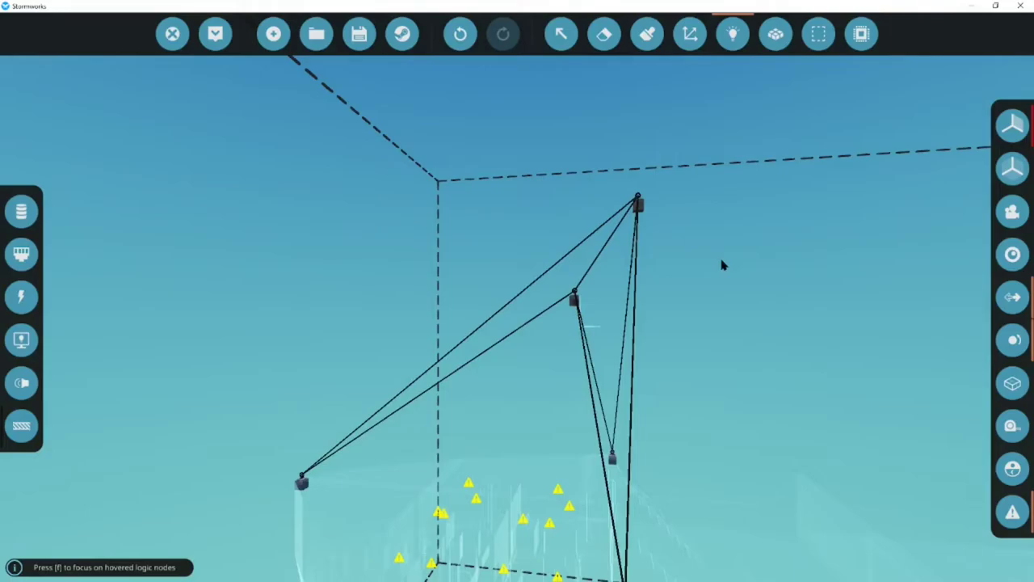
key("Escape")
key("f")
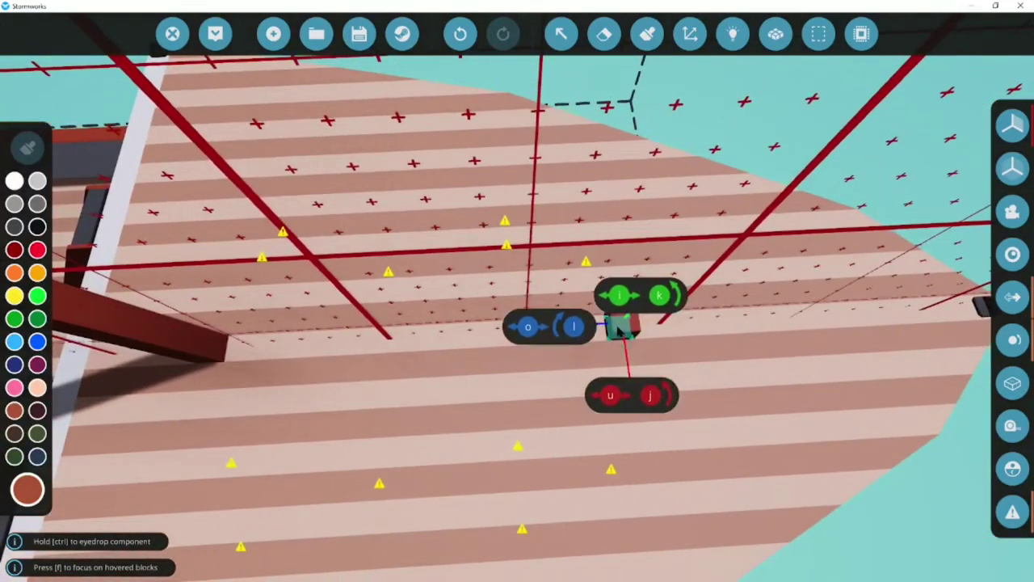
- Lay out a red block platform on the deck near the mast
left_click_drag(628, 386, 522, 315)
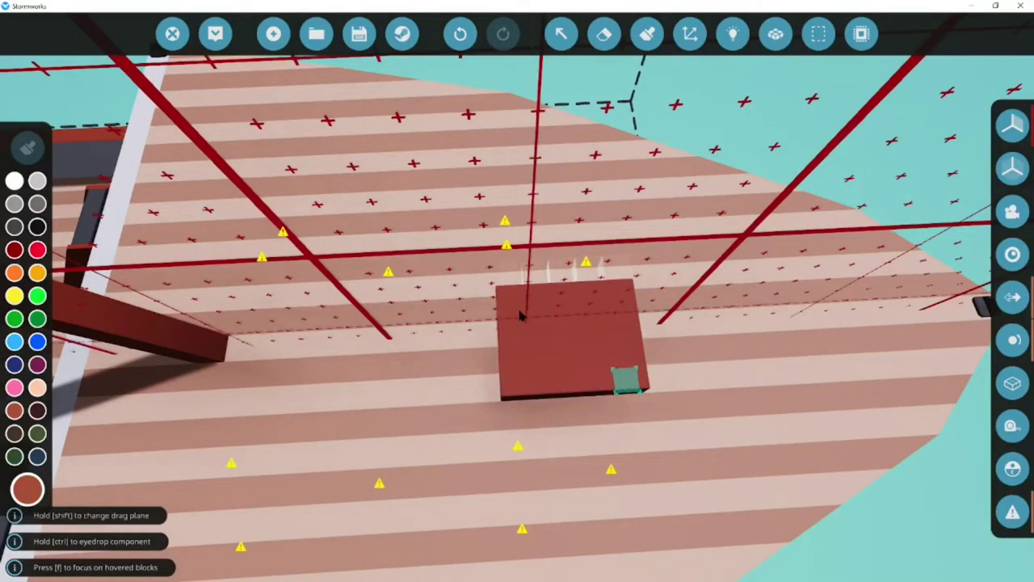
left_click_drag(521, 316, 521, 315)
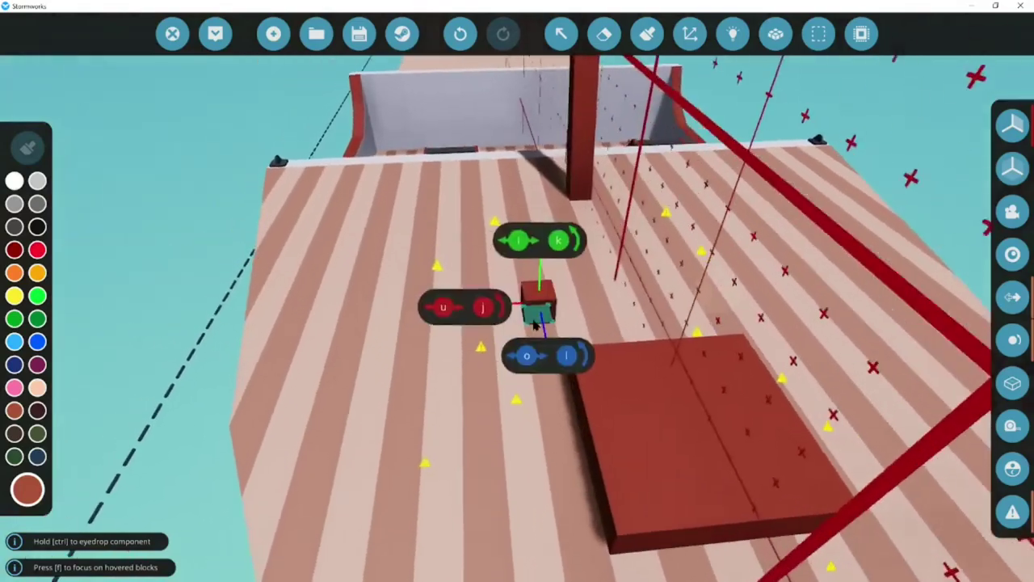
key("d")
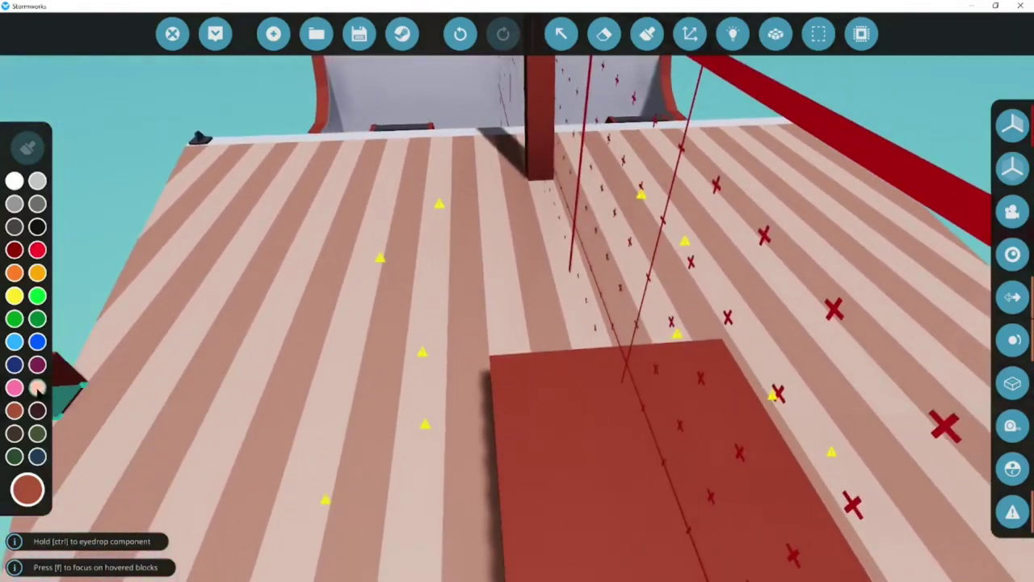
- Paint the red deck block very dark brown all over
left_click(37, 410)
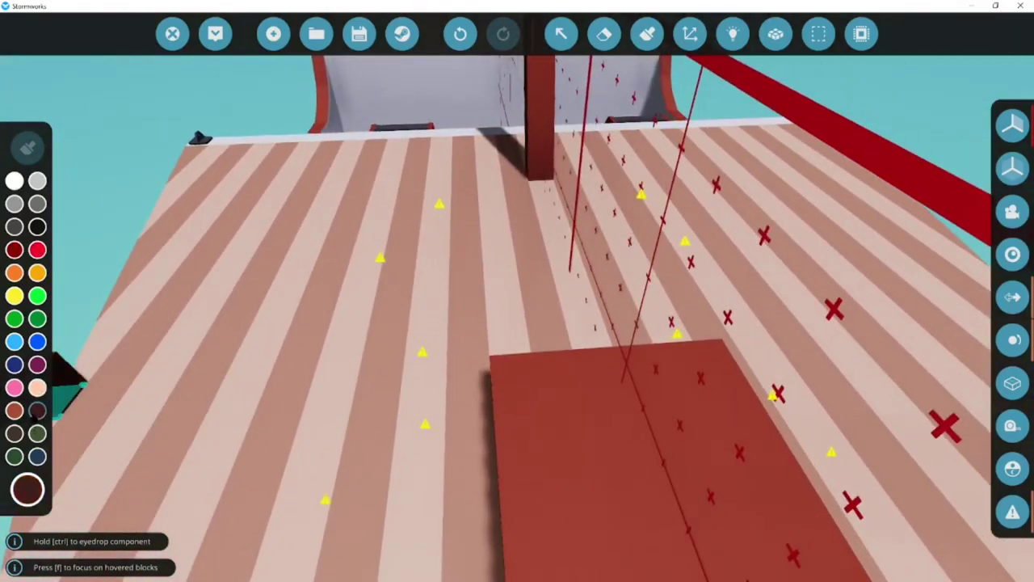
left_click(647, 34)
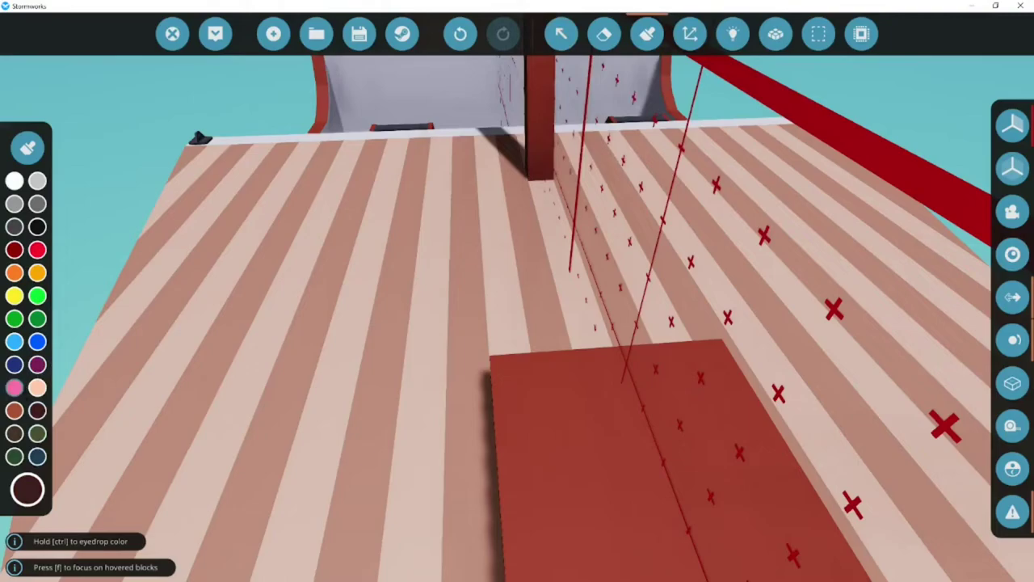
left_click(14, 409)
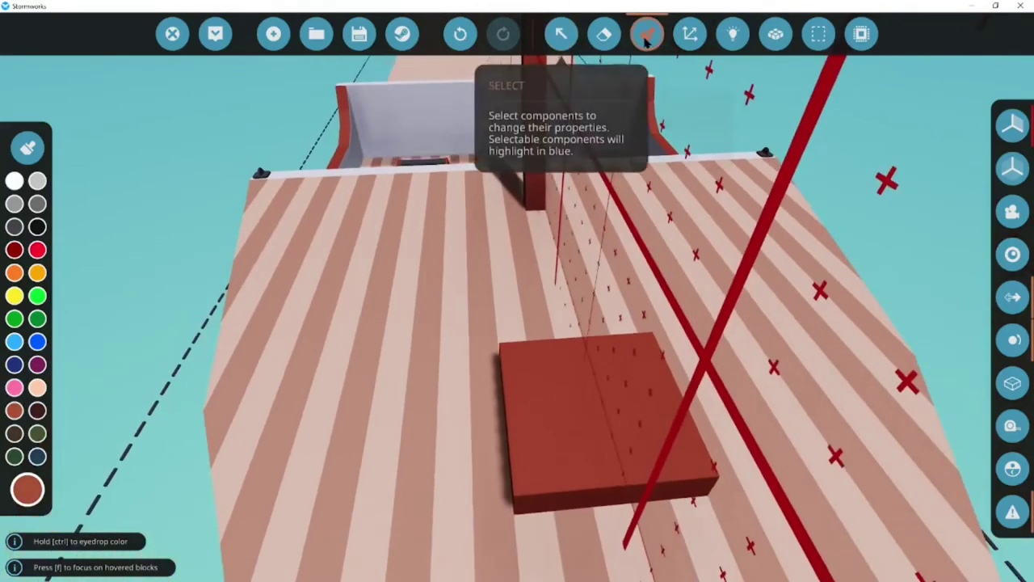
left_click(647, 36)
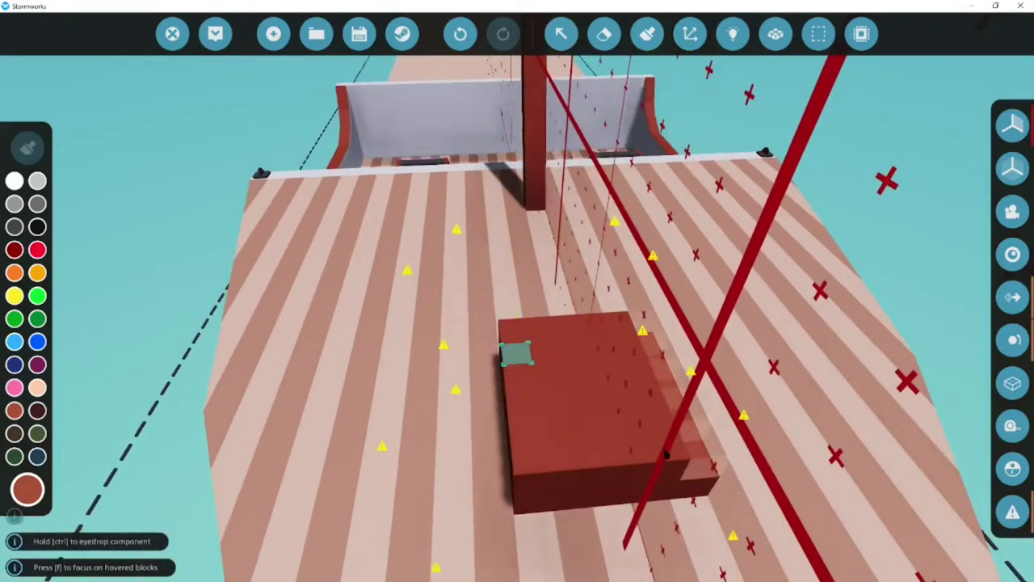
left_click(646, 34)
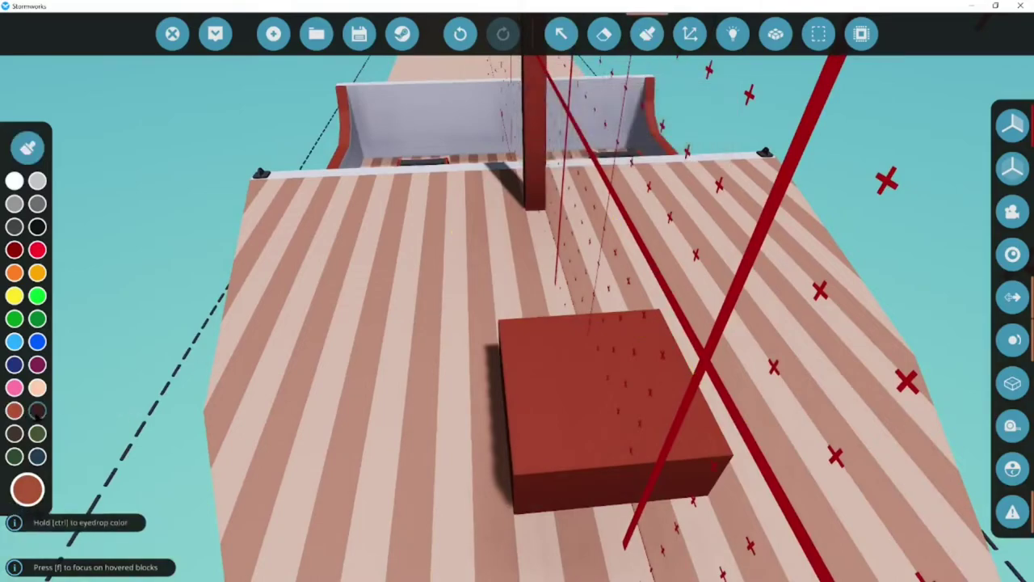
mouse_move(514, 338)
left_mouse_down()
mouse_move(687, 410)
mouse_move(582, 323)
left_mouse_up()
key("s")
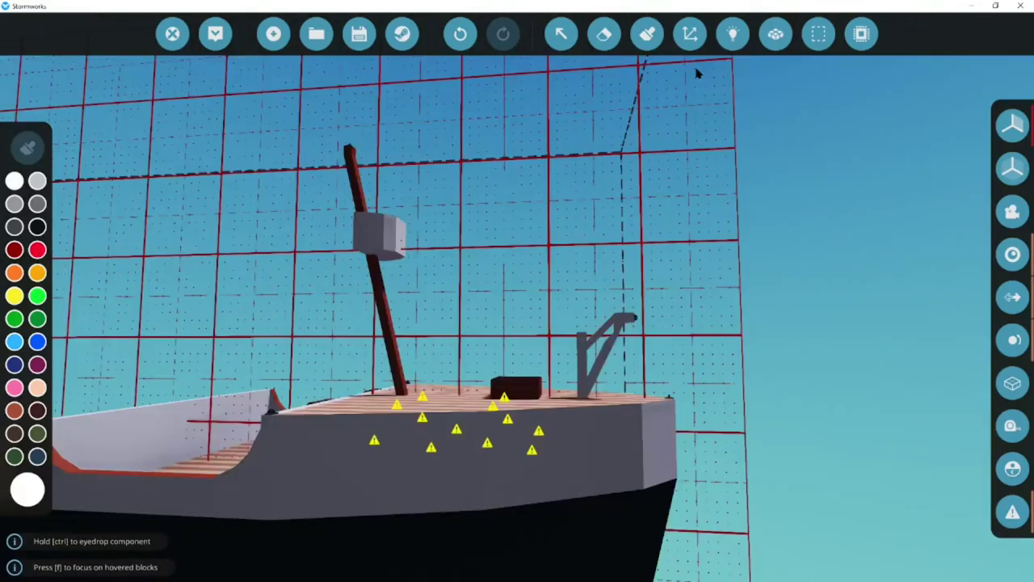
- Rotate the black wedge flat and place a row beside the dark brown box
key("w")
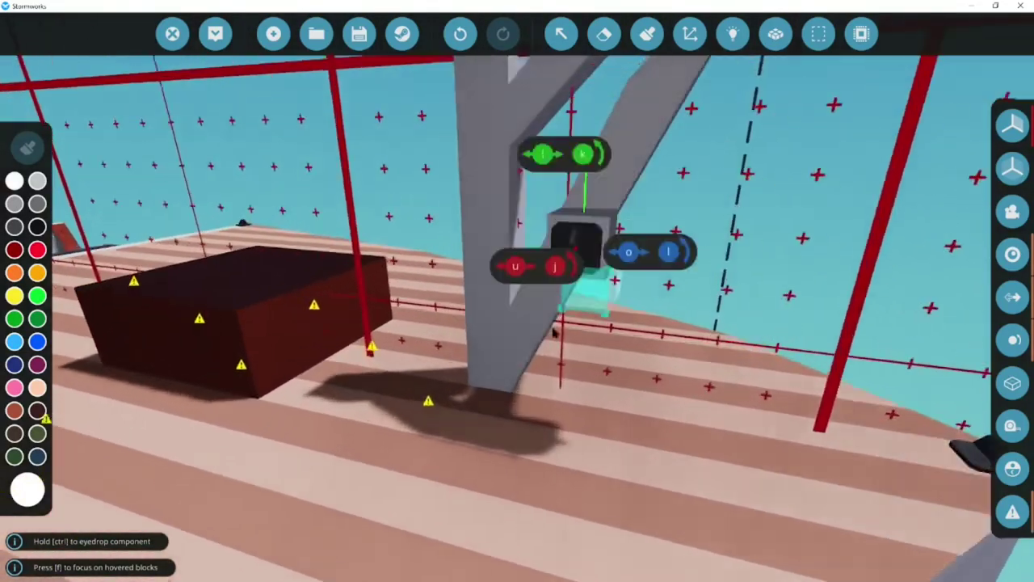
key("a")
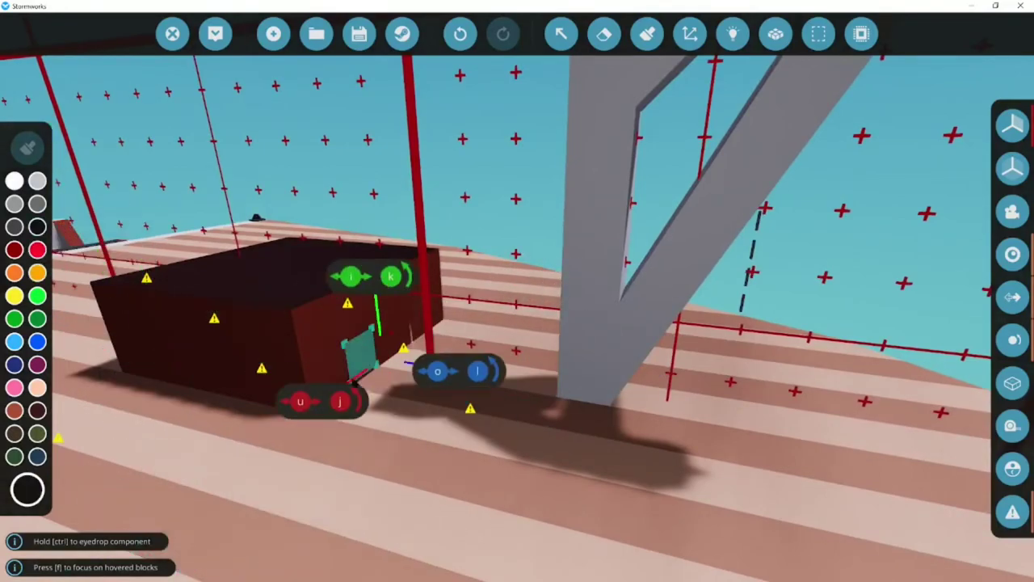
key("l")
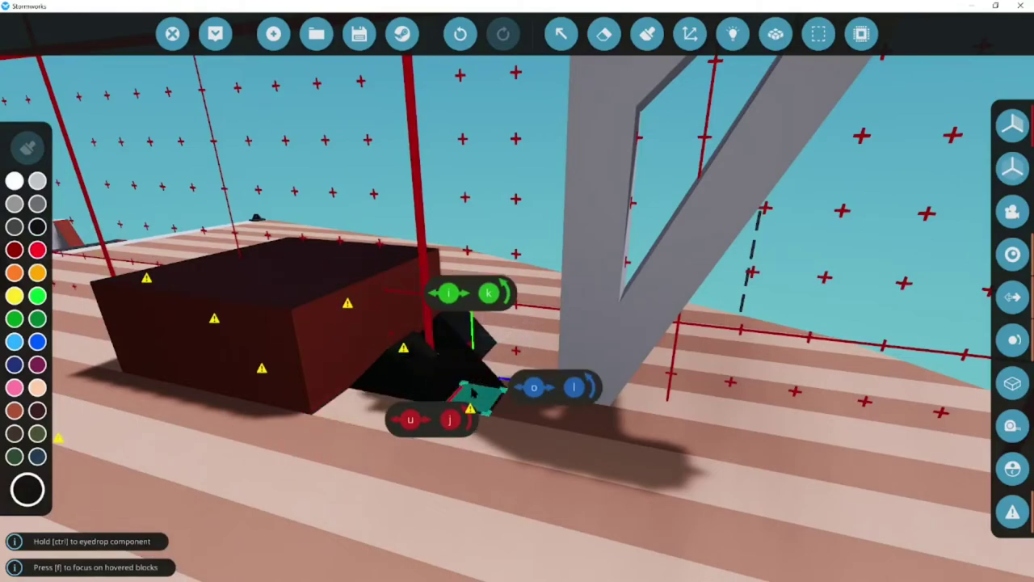
left_click(473, 392)
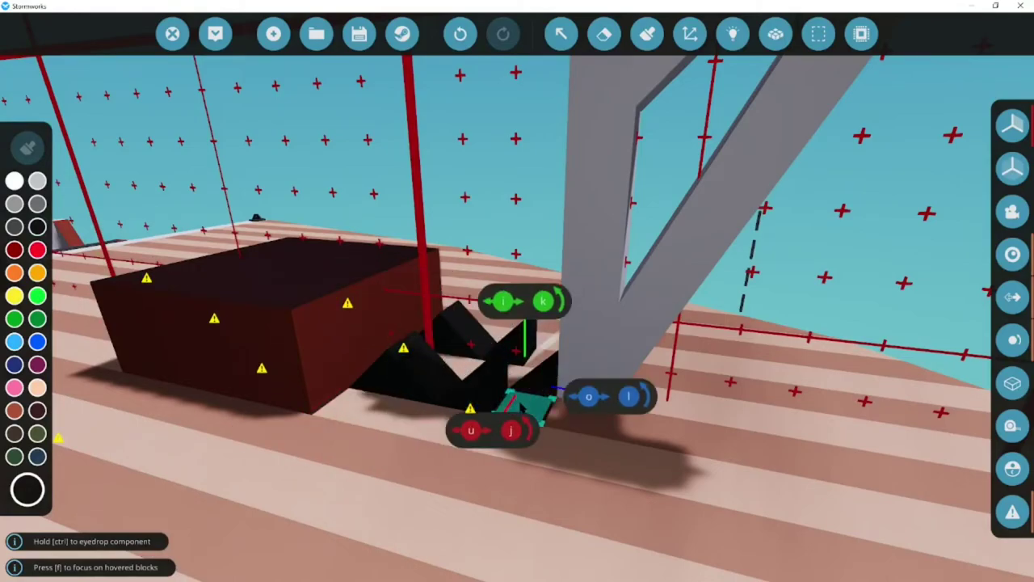
left_click(521, 404)
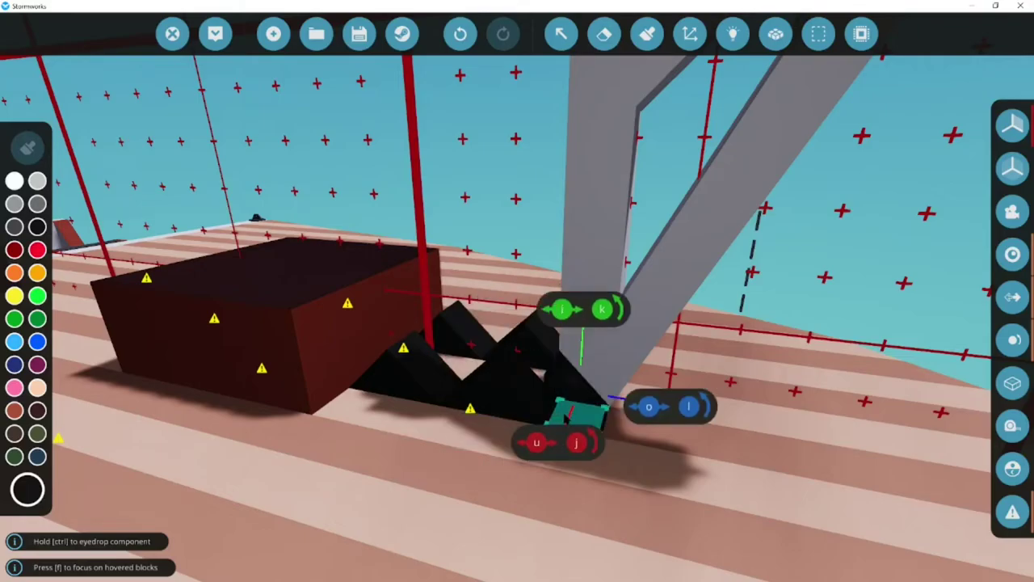
mouse_move(566, 416)
left_mouse_down()
mouse_move(517, 323)
mouse_move(633, 409)
left_mouse_up()
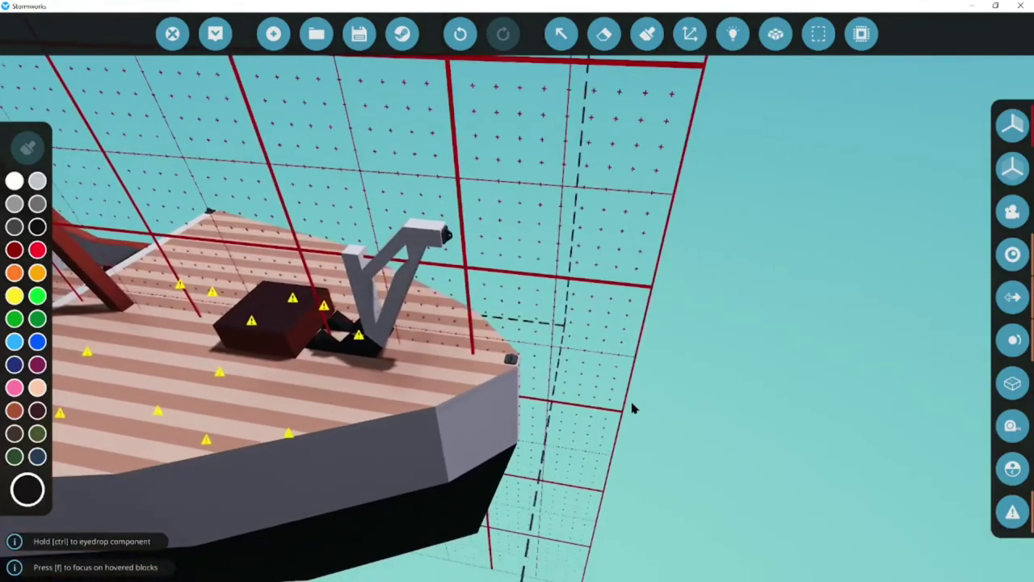
key("w")
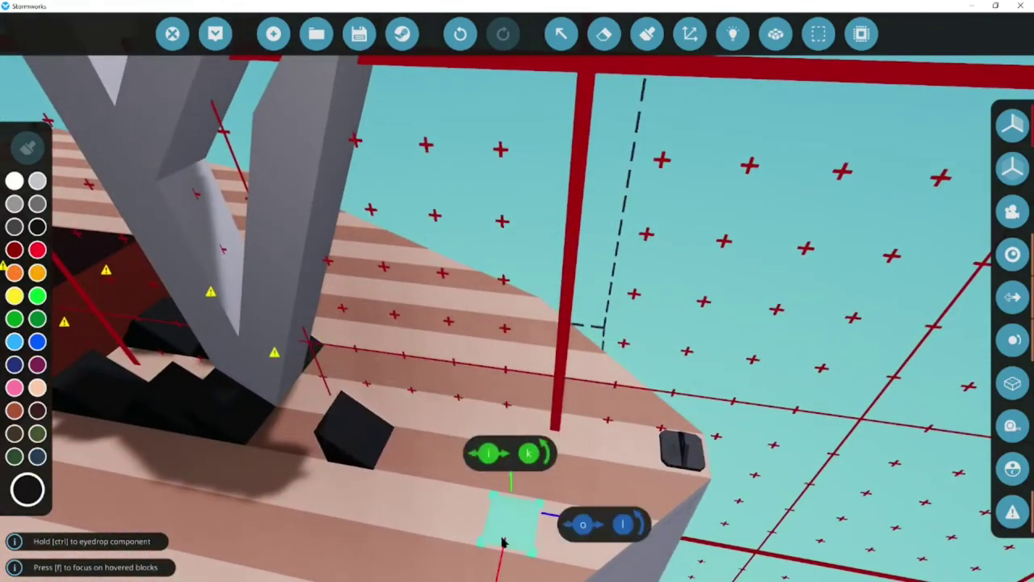
- Erase three columns of deck blocks beside the wedges to open the hole
left_click(604, 33)
key("w")
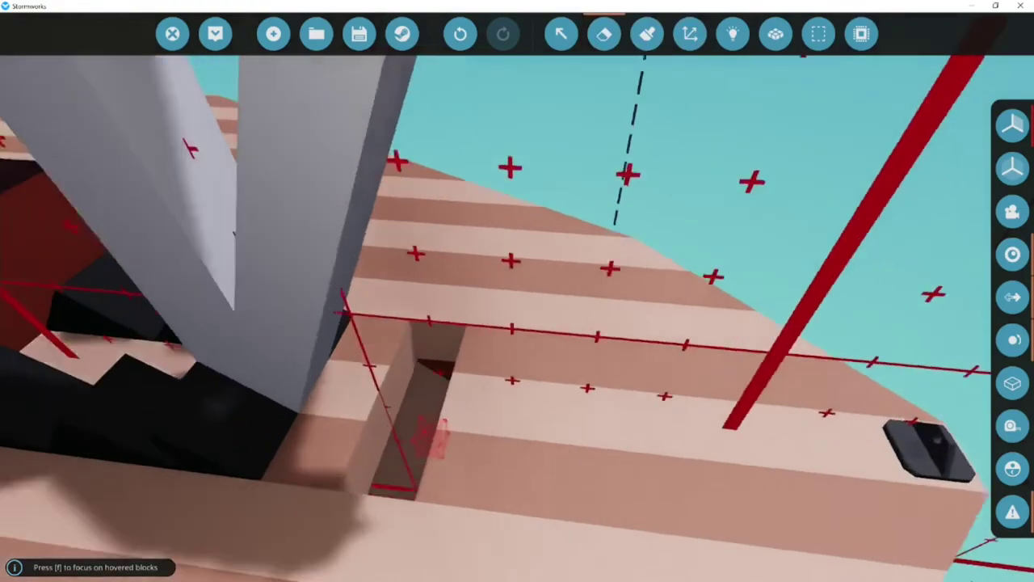
key("s")
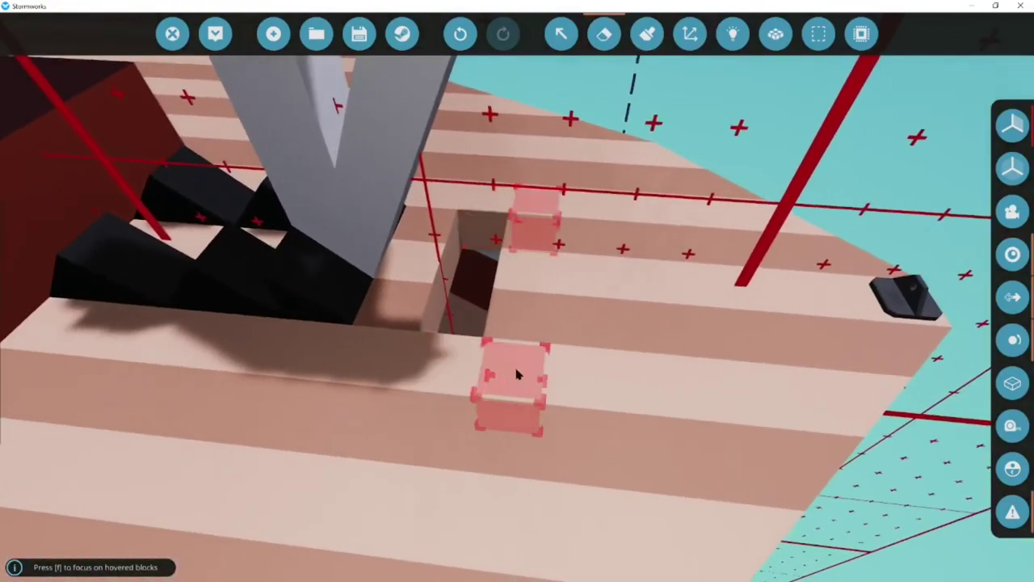
mouse_move(517, 373)
left_mouse_down()
mouse_move(530, 231)
mouse_move(590, 360)
left_mouse_up()
mouse_move(638, 389)
left_mouse_down()
mouse_move(667, 229)
mouse_move(747, 404)
mouse_move(816, 347)
left_mouse_up()
- Inspect the new hole from inside, then pull back over the whole boat
key("w")
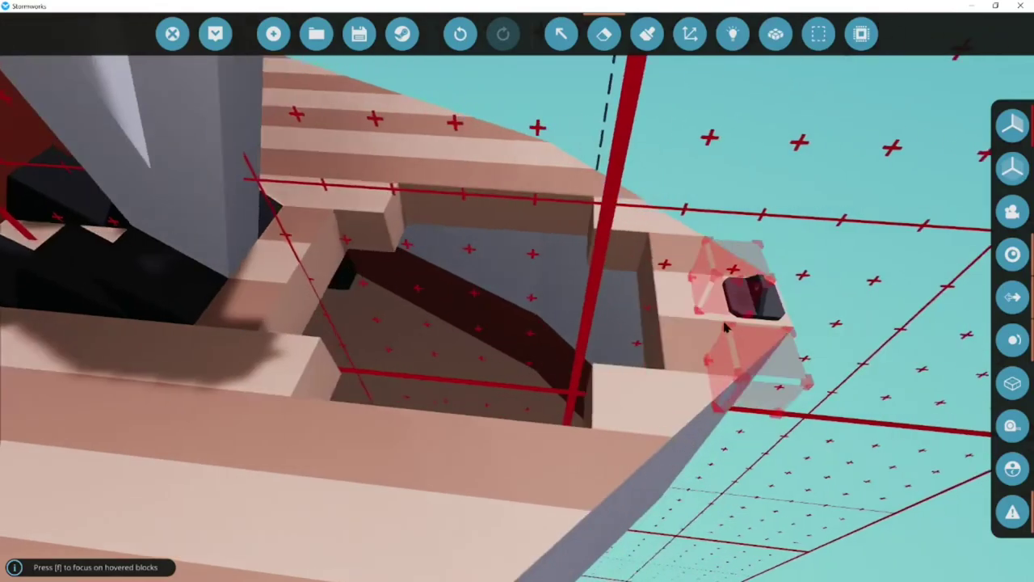
key("w")
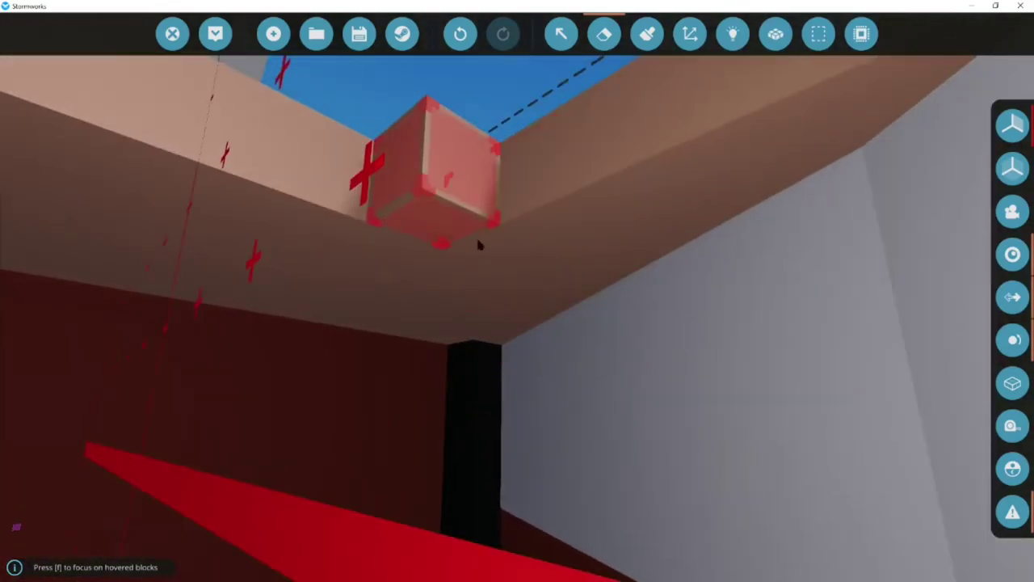
key("w")
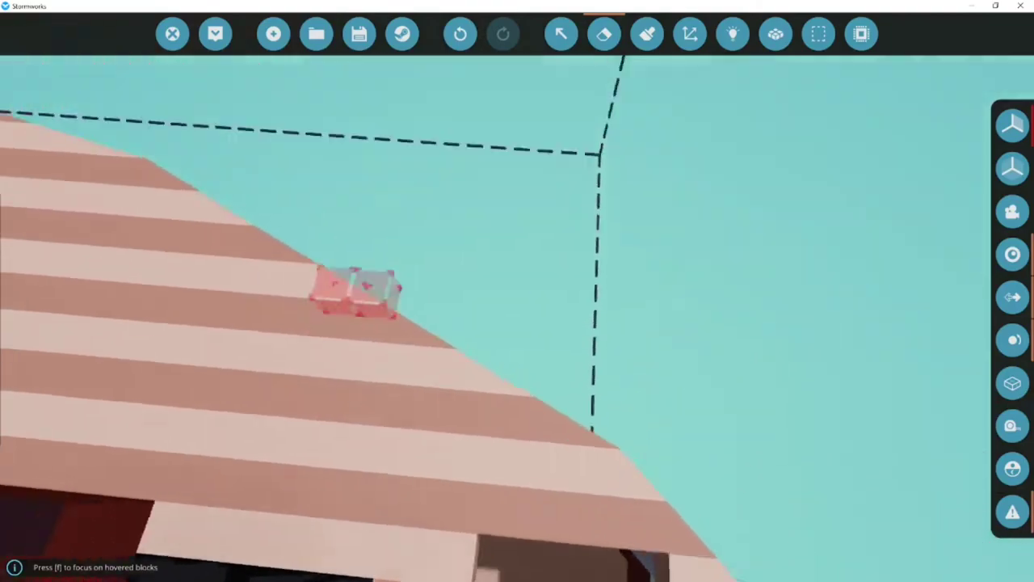
key("s")
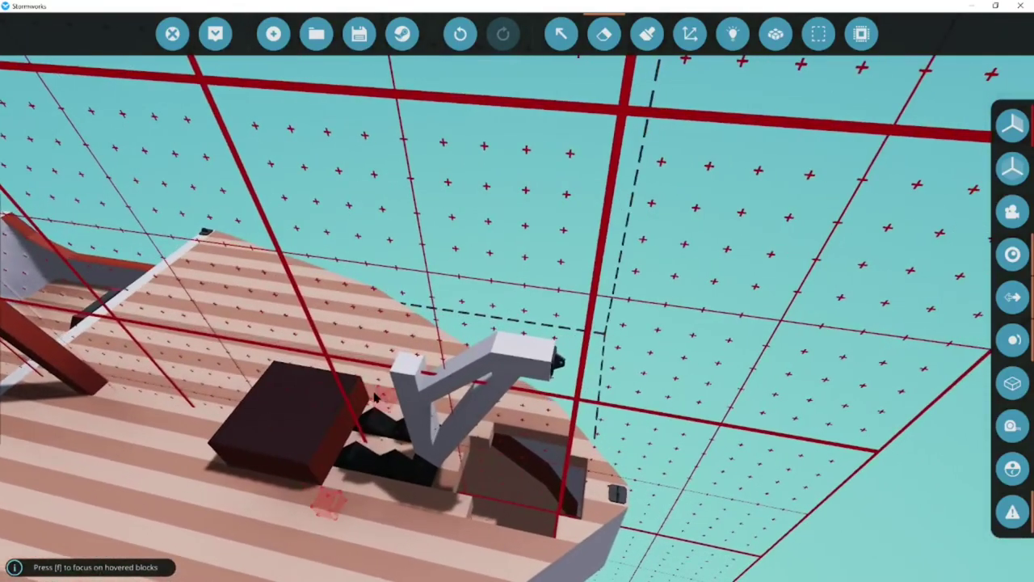
key("3")
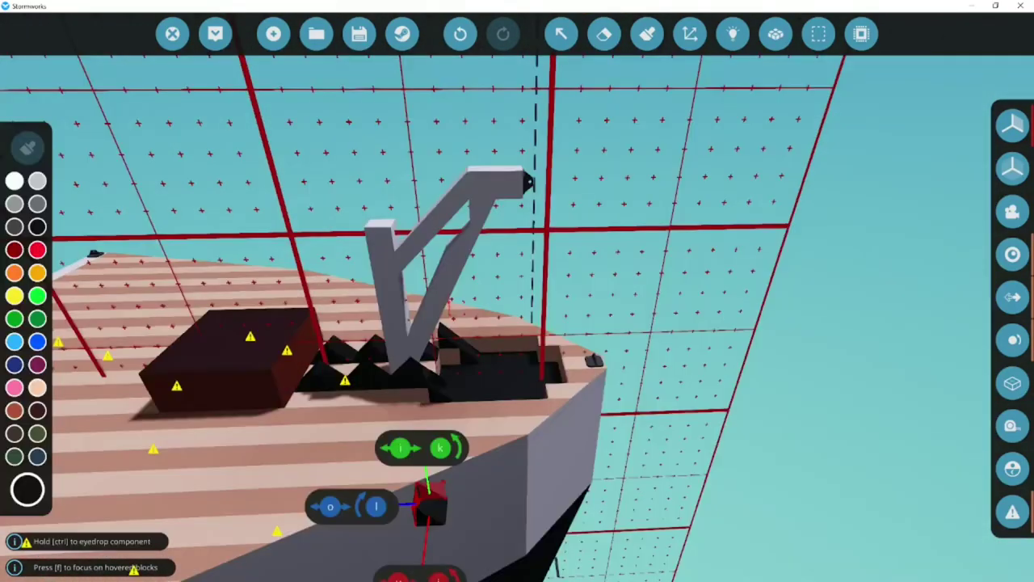
key("w")
key("s")
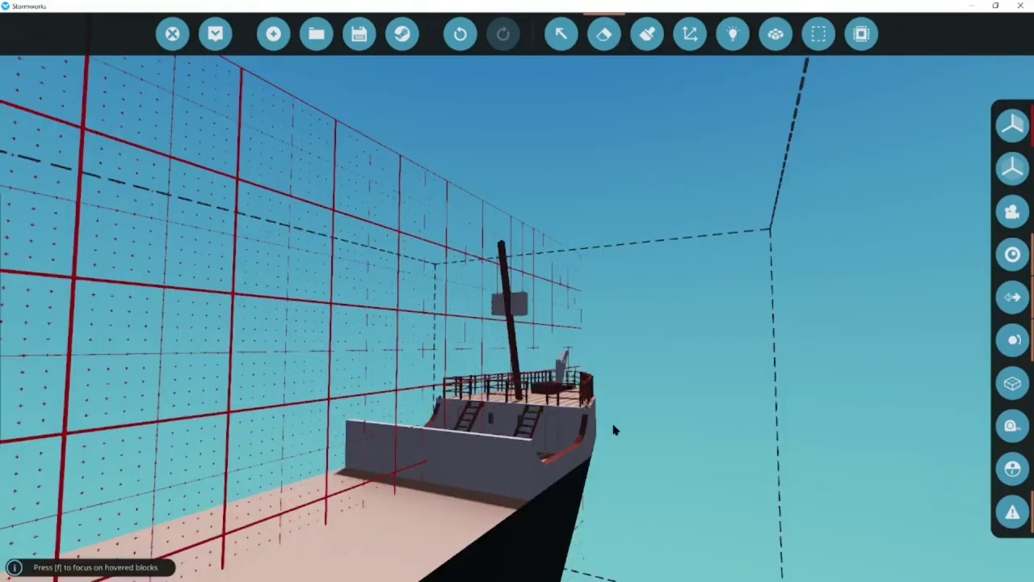
- Switch to painting and pick white as the paint colour
key("p")
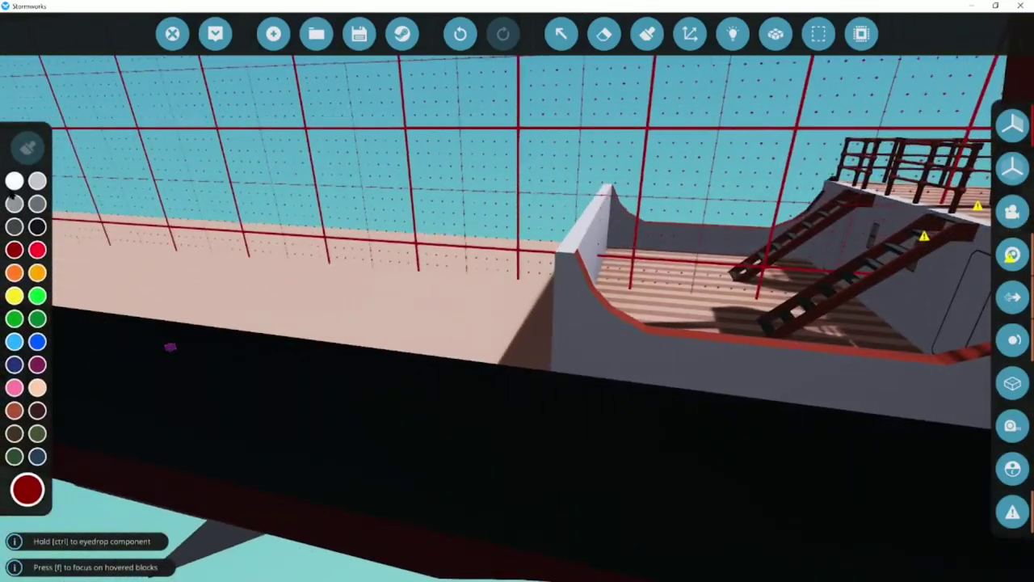
left_click(14, 180)
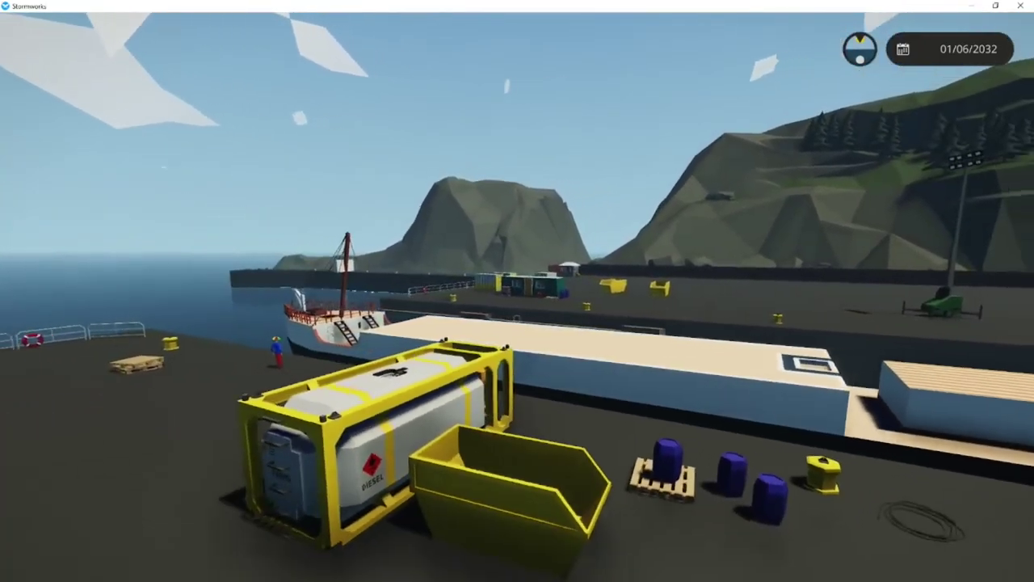
- Walk forward along the quay toward the moored ship's bow
key("w")
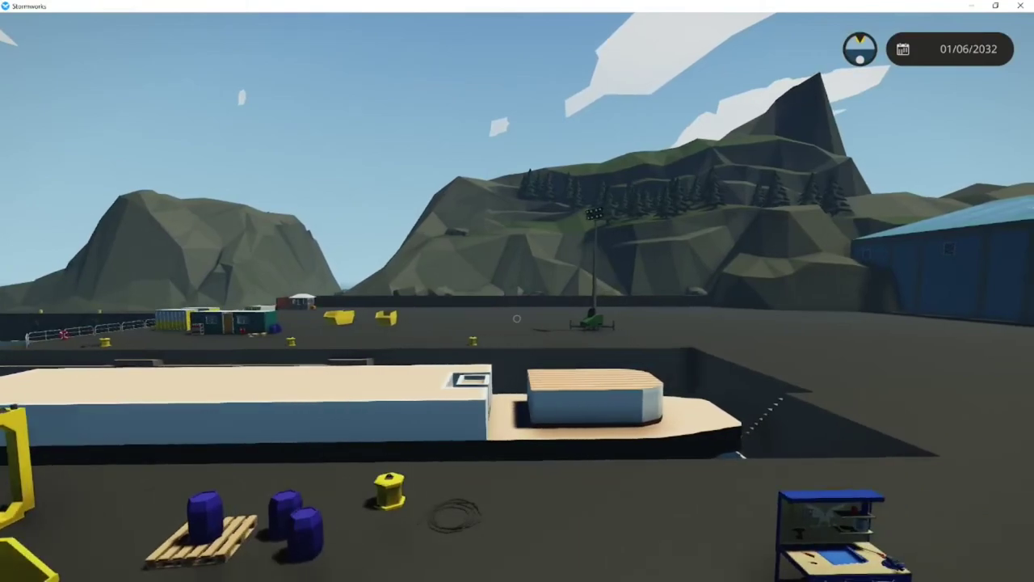